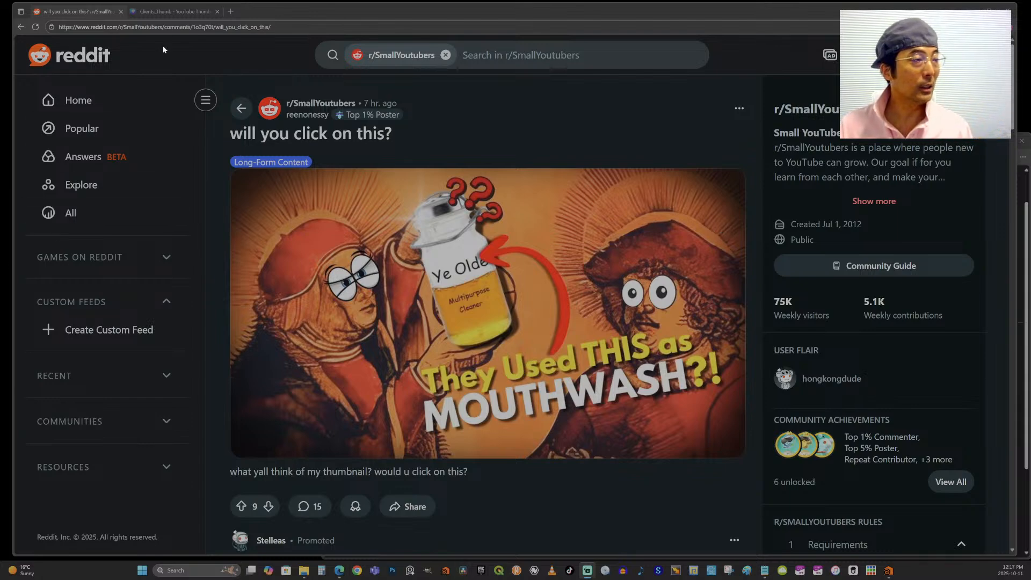
Step: Switch to the Clients_Thumb design in Canva and bring page 1 into view at a larger size
left_click(162, 11)
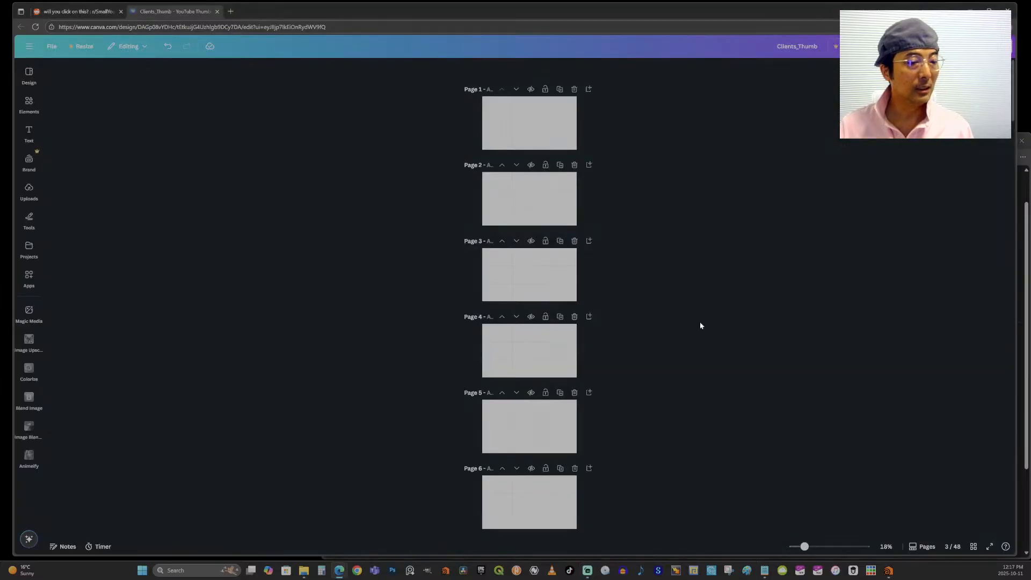
left_click_drag(804, 546, 838, 546)
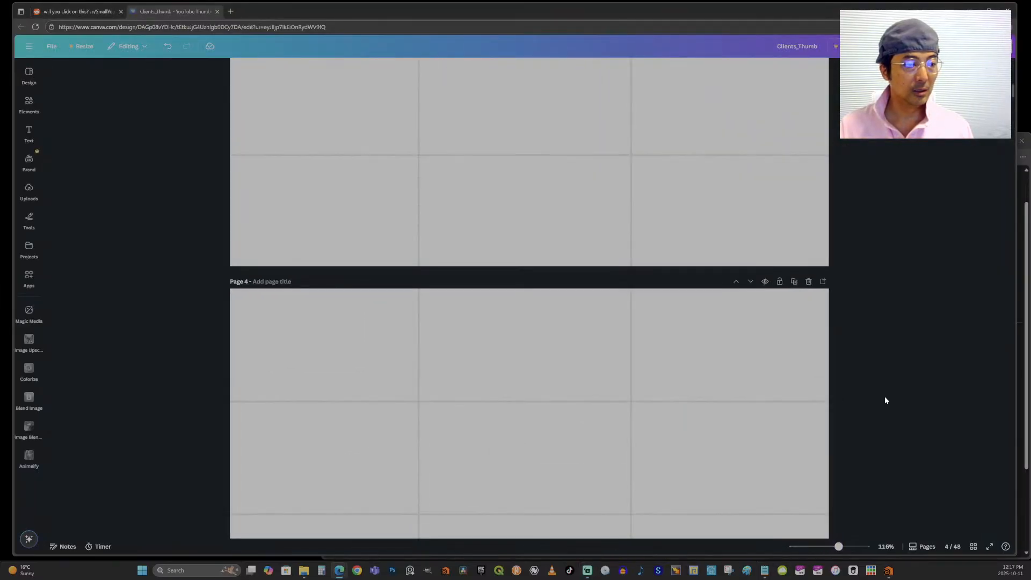
scroll(887, 386, "up", 10)
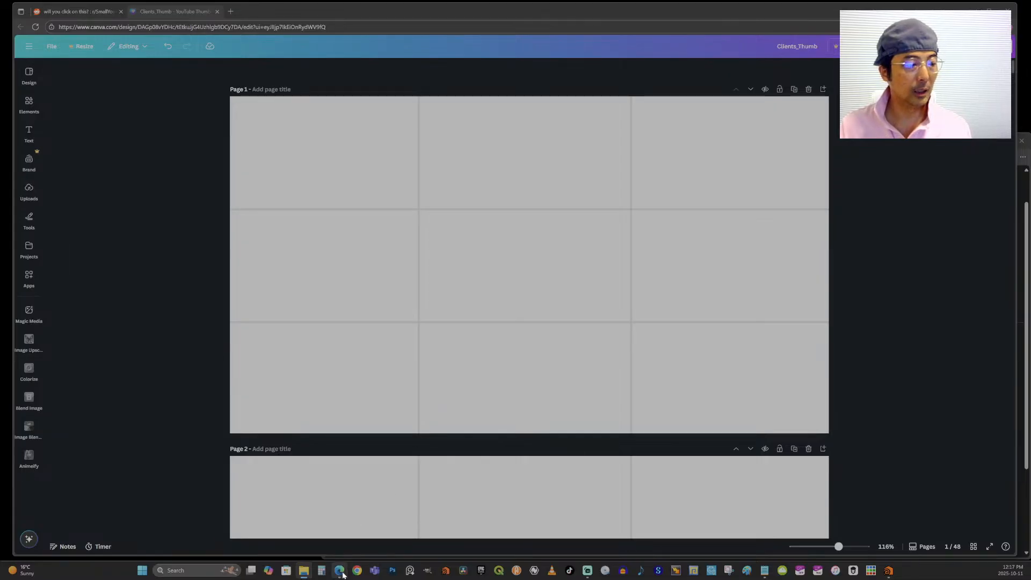
Step: Look over the video thumbnails on the TopCat YouTube channel and return to the Clients_Thumb design
mouse_move(339, 569)
left_click(335, 502)
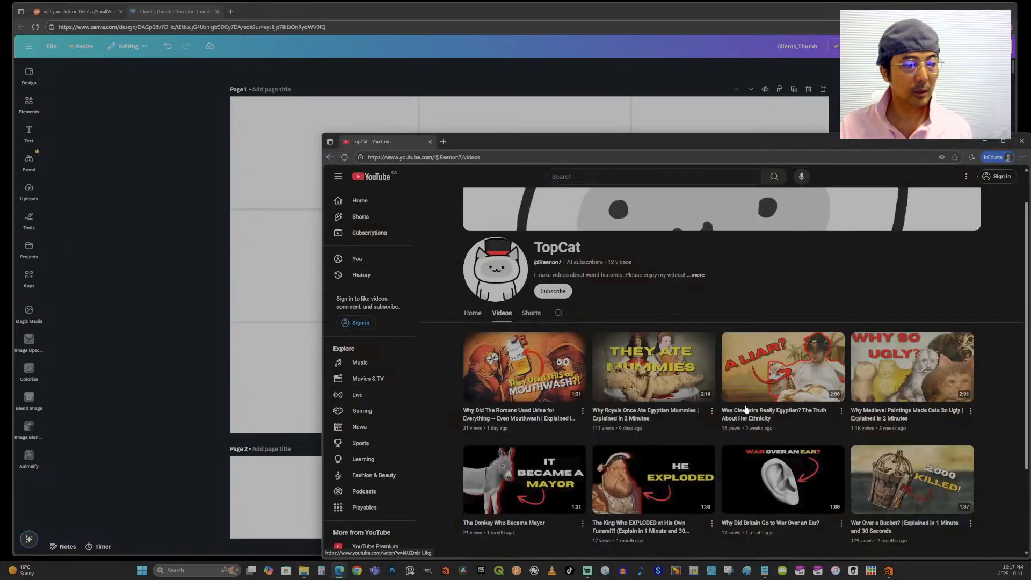
left_click(983, 141)
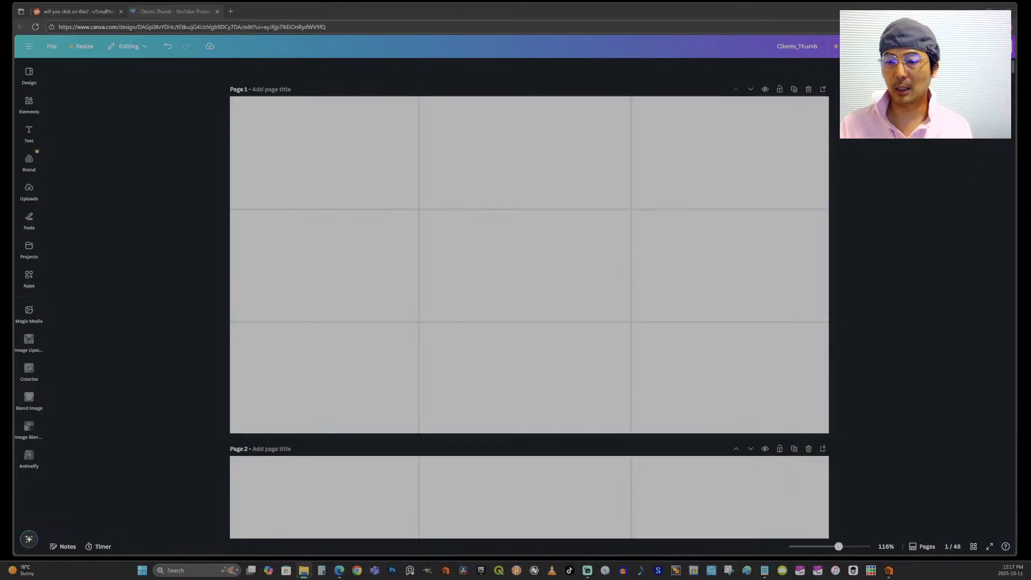
Step: Place the existing mouthwash thumbnail image on page 1 and scale it to fill the whole page
left_click_drag(0, 253, 427, 253)
left_click_drag(536, 260, 422, 195)
left_click_drag(601, 305, 835, 424)
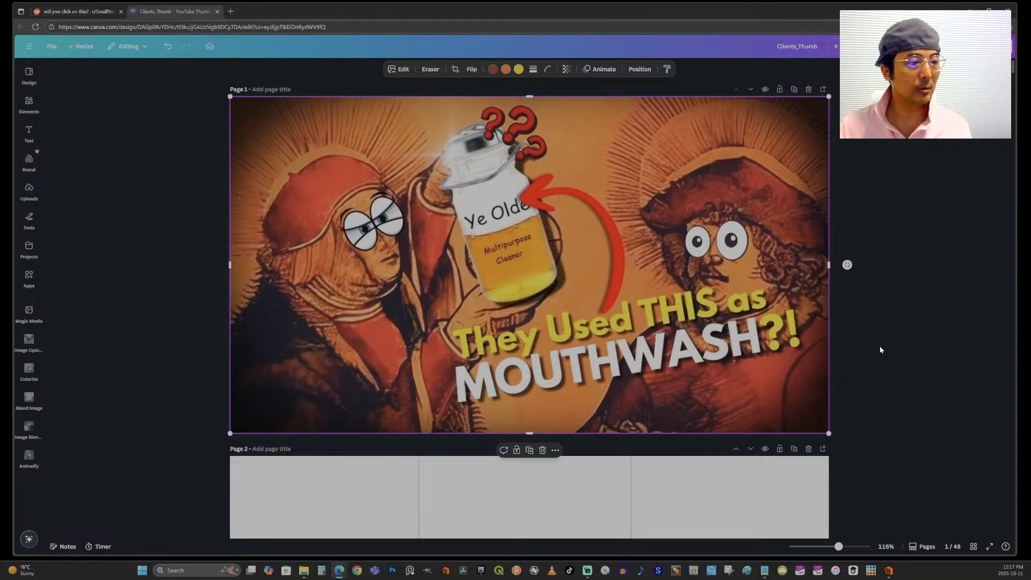
left_click(869, 205)
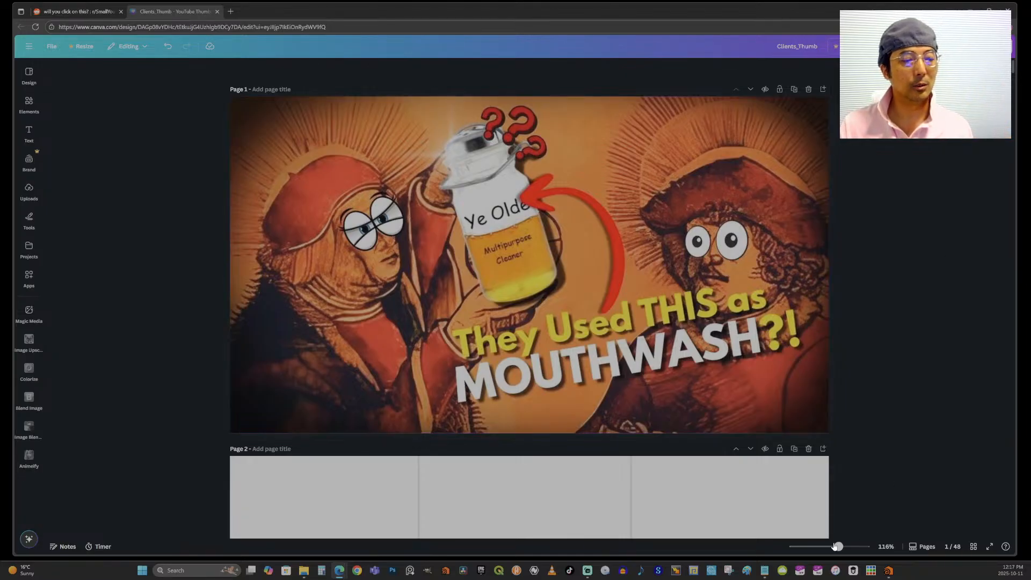
scroll(859, 491, "down", 5, "ctrl")
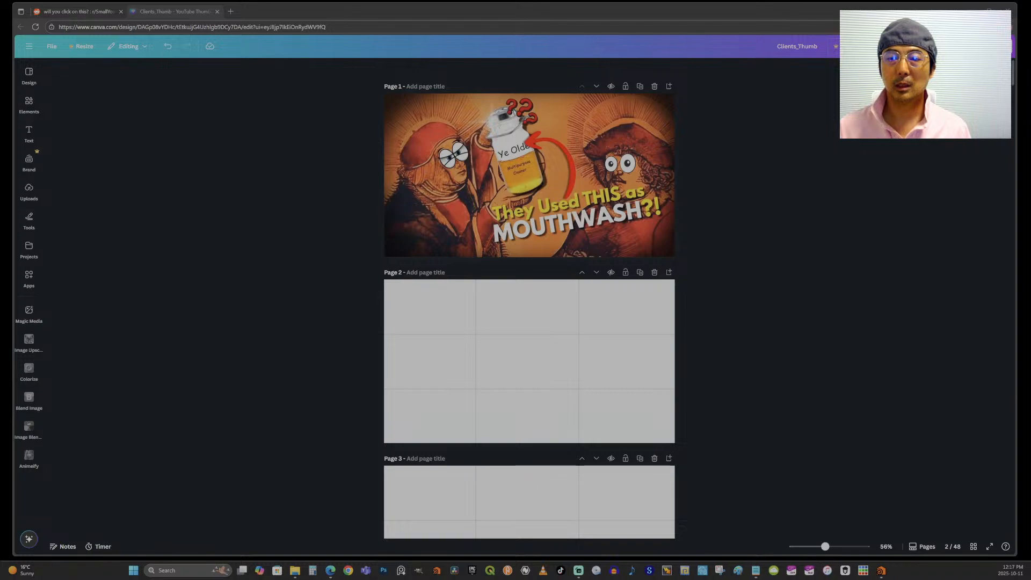
Step: Open TopCat_Thumb_BG.jpg for editing in Photos and remove the background around the two painted figures
scroll(552, 275, "up", 8)
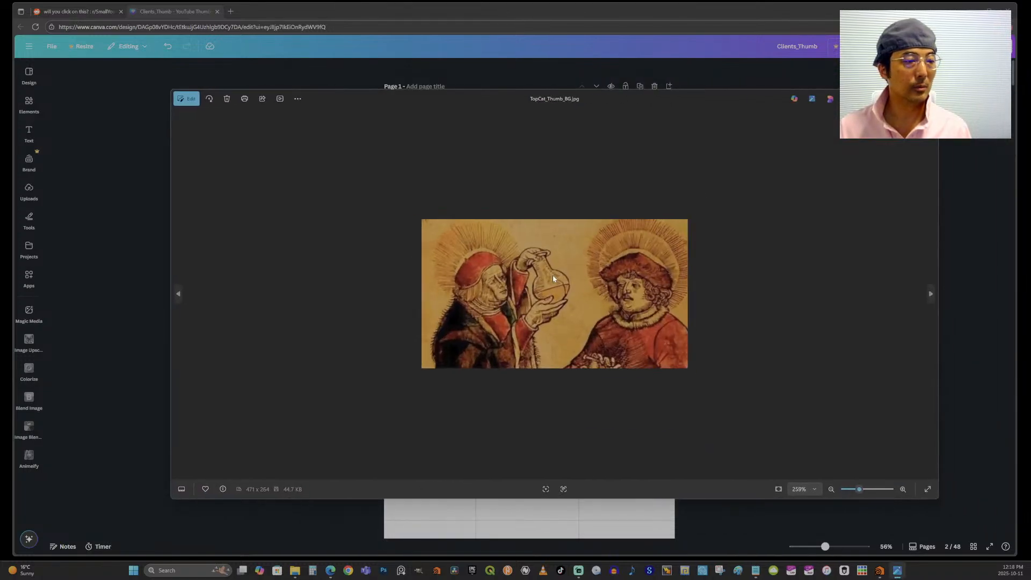
scroll(560, 276, "up", 2)
scroll(561, 279, "down", 2)
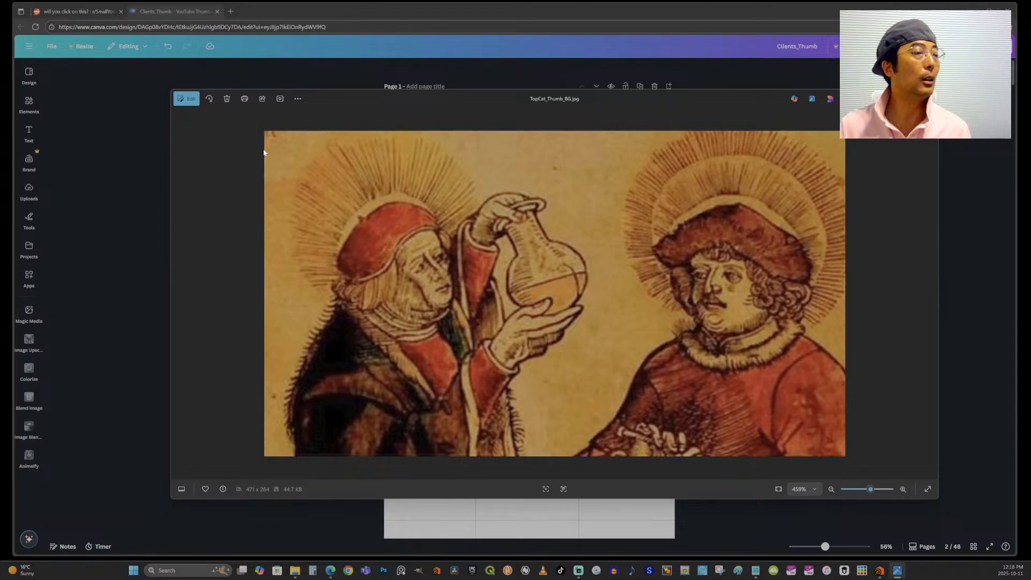
left_click(192, 100)
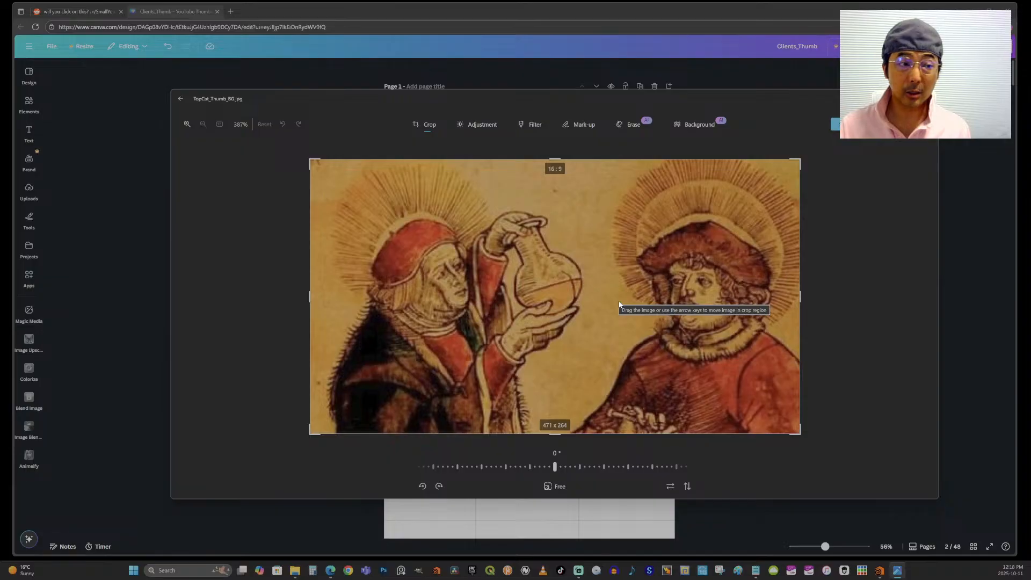
left_click_drag(589, 89, 590, 52)
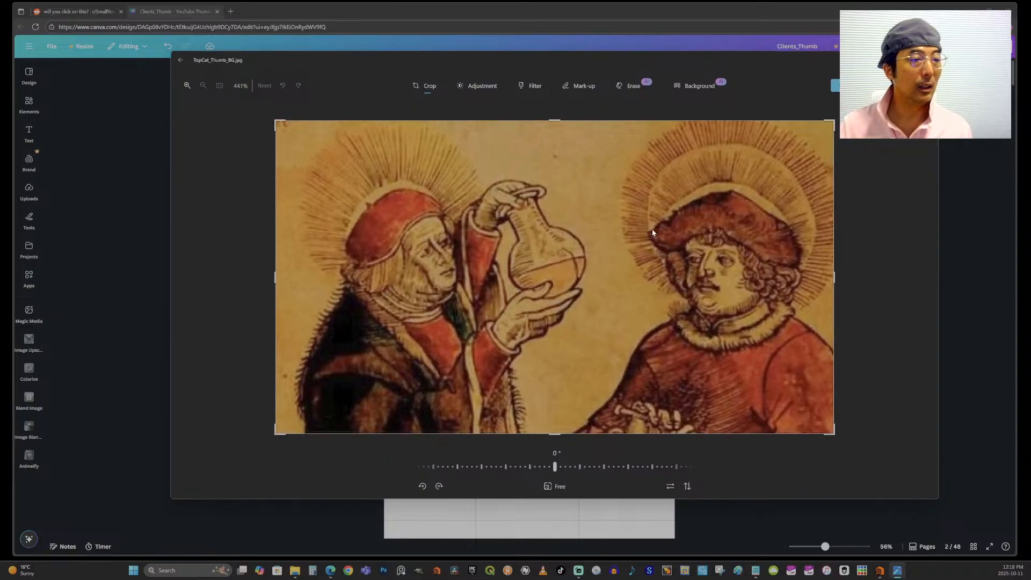
left_click(689, 89)
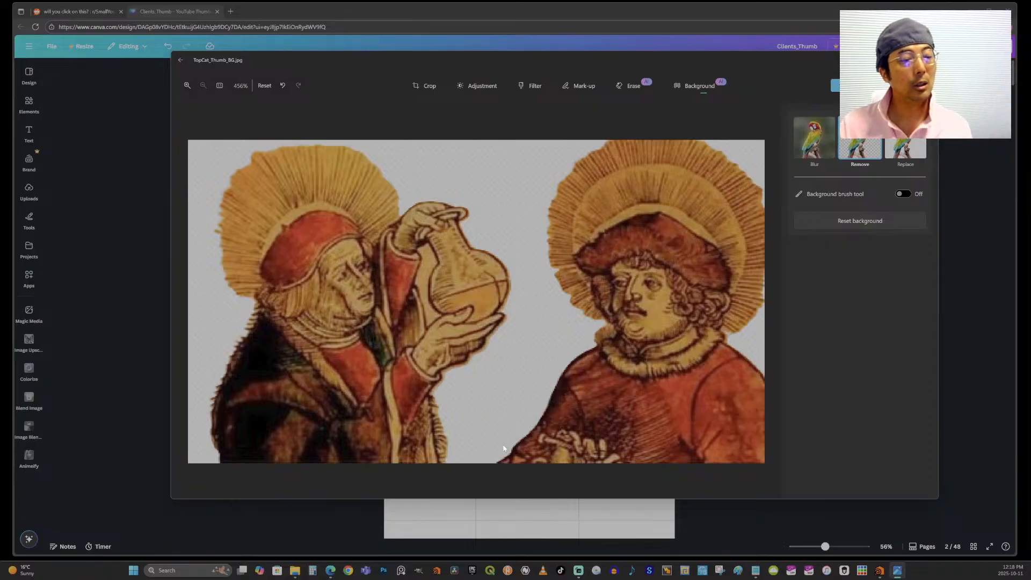
Step: Crop the image to the left figure holding the flask, cutting away the right figure and the empty left margin
left_click(429, 87)
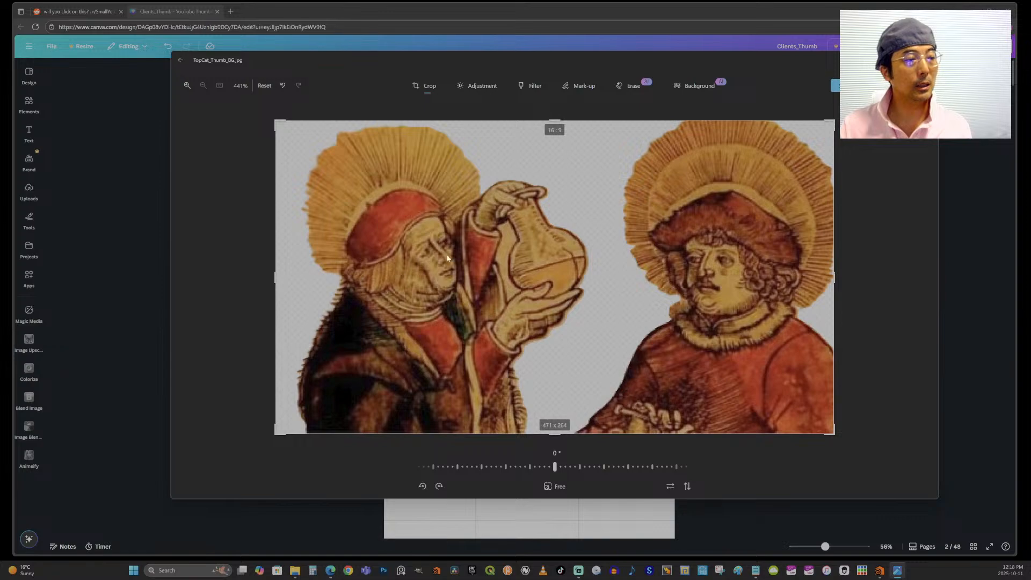
left_click_drag(836, 276, 594, 321)
left_click_drag(390, 276, 412, 285)
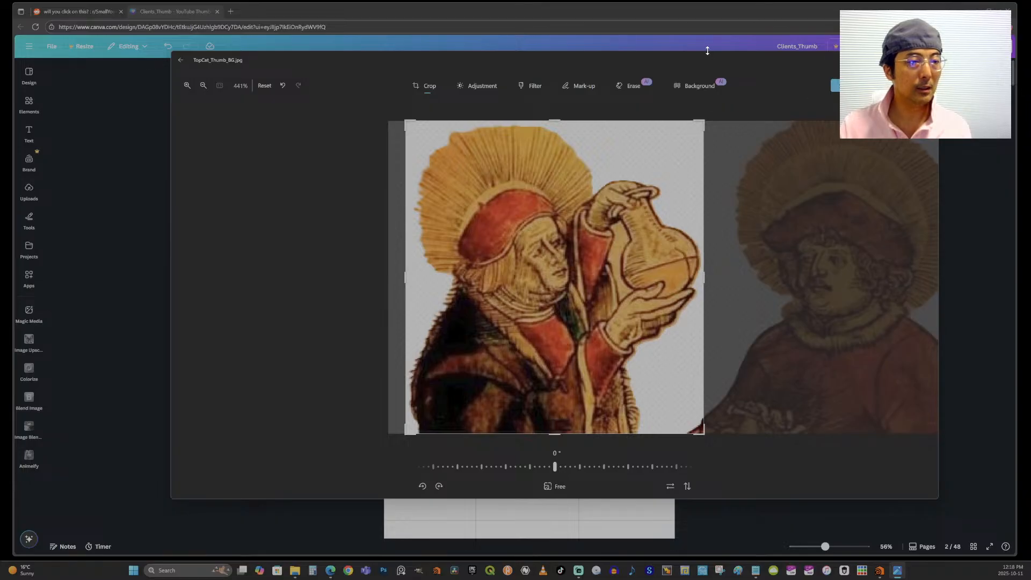
left_click_drag(707, 50, 707, 25)
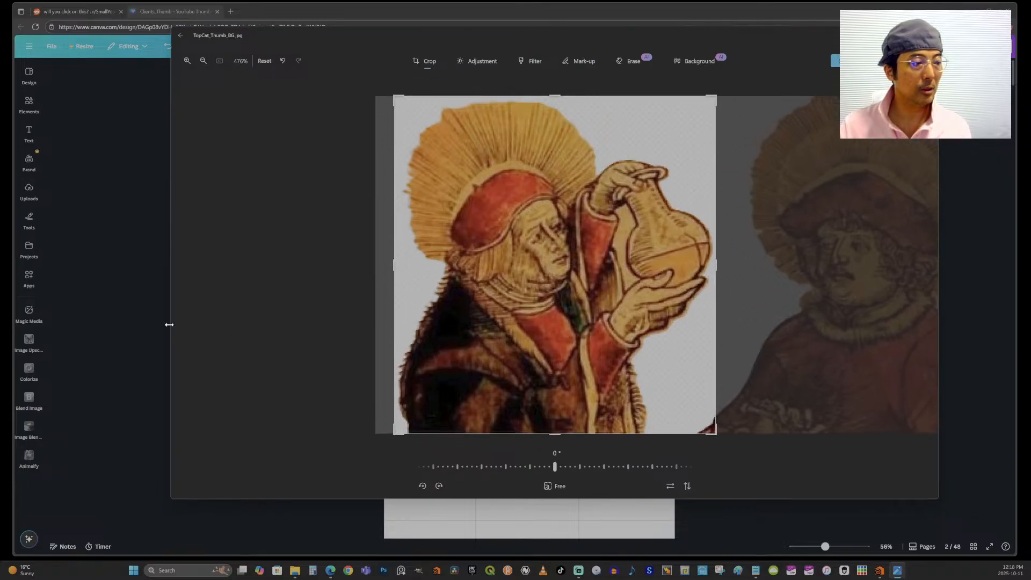
left_click_drag(169, 324, 105, 325)
Step: Turn on the background brush tool, set its size to 100, and mask the leftover red bit in the lower-right corner
left_click(671, 67)
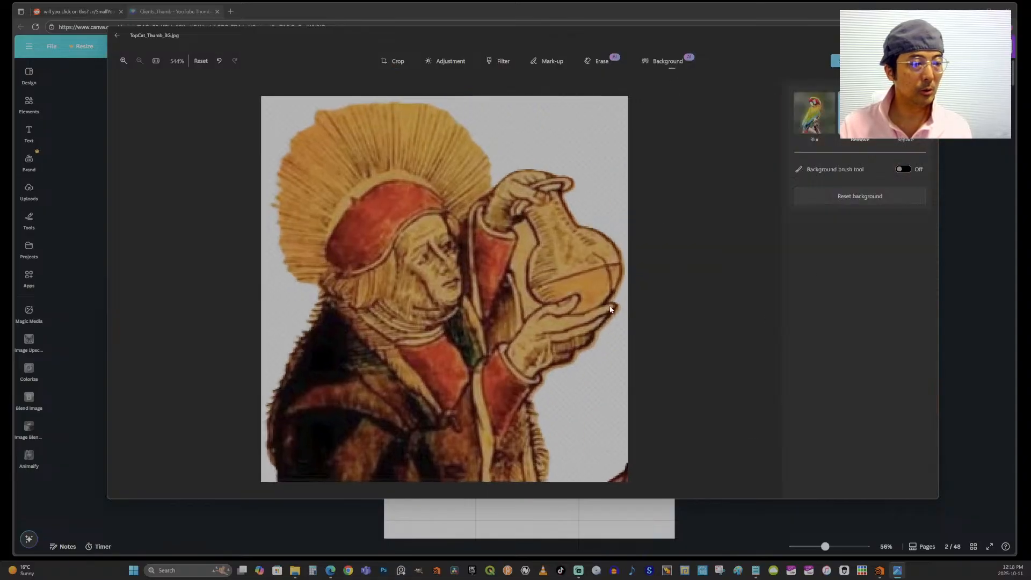
left_click(904, 169)
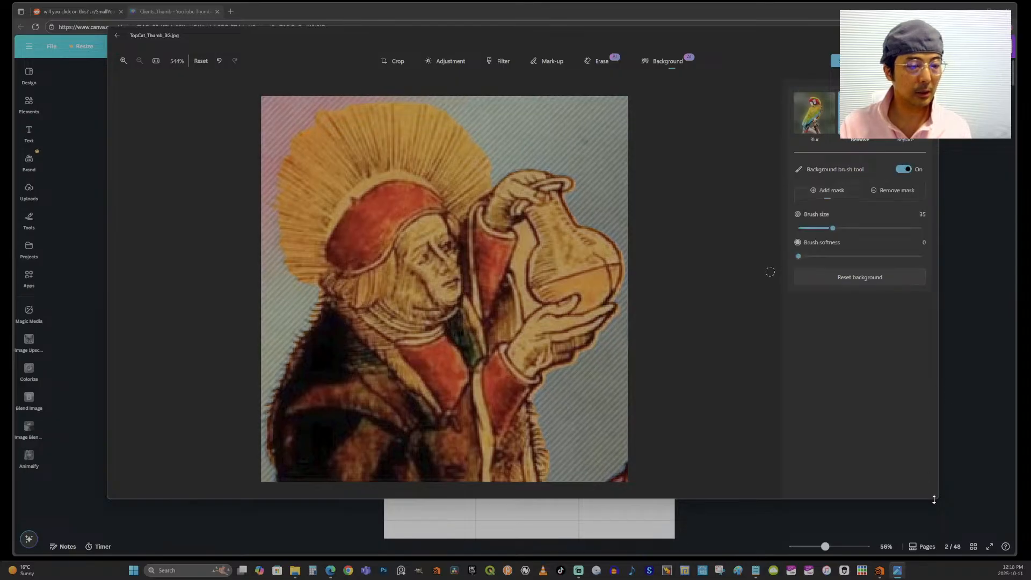
left_click_drag(933, 499, 957, 519)
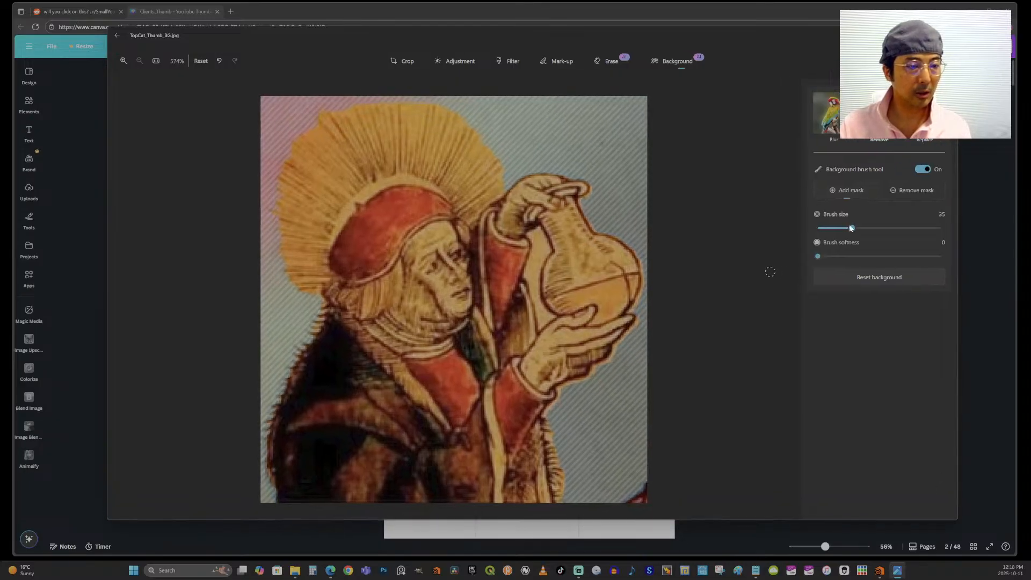
left_click_drag(851, 228, 964, 239)
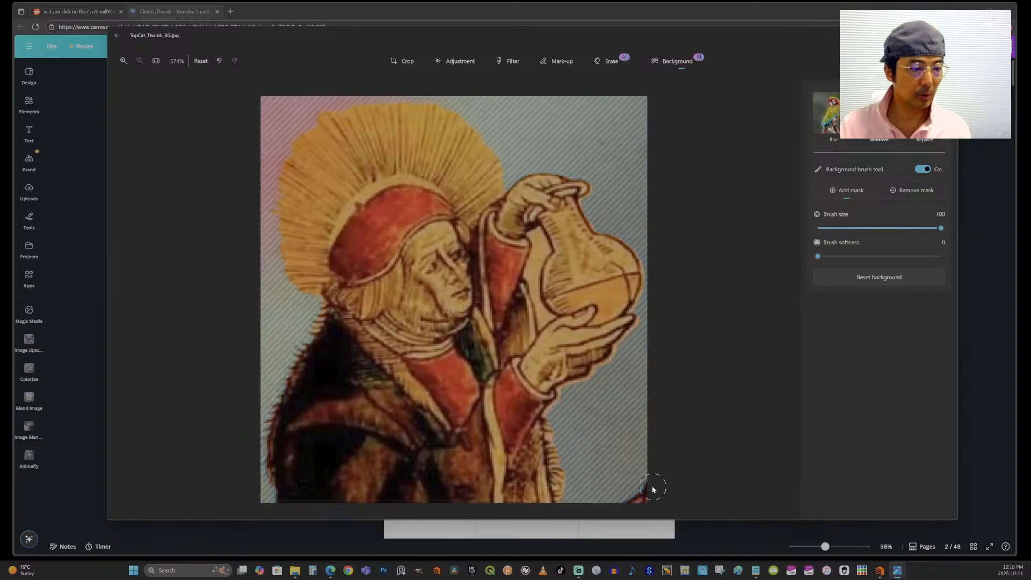
scroll(552, 238, "up", 1)
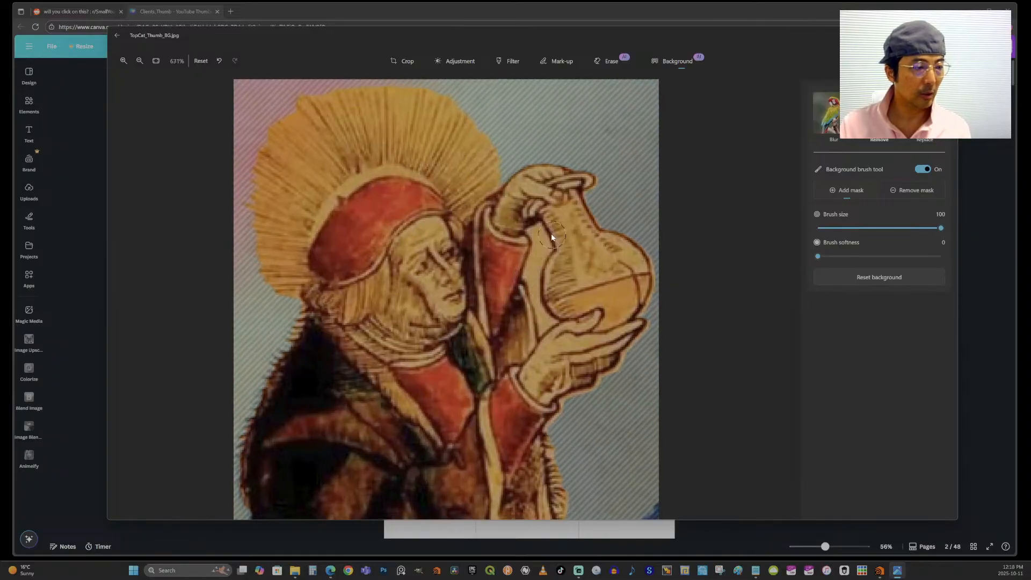
Step: Mask the background gap enclosed between the figure's sleeve, the flask and the lower hand
scroll(552, 238, "up", 10)
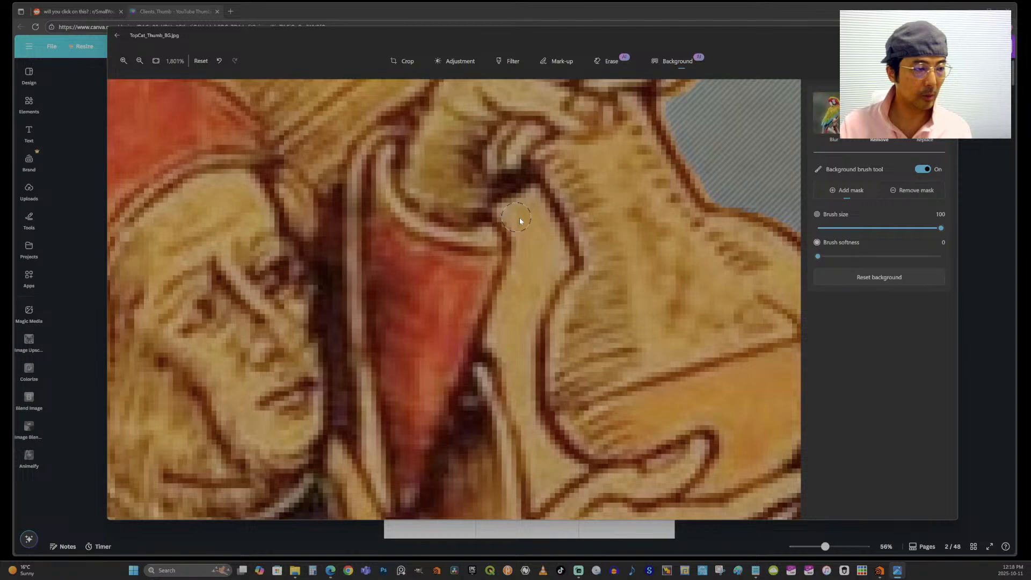
mouse_move(520, 216)
left_mouse_down()
mouse_move(554, 261)
mouse_move(531, 309)
mouse_move(521, 221)
mouse_move(535, 251)
mouse_move(507, 342)
mouse_move(521, 328)
mouse_move(516, 371)
mouse_move(535, 439)
mouse_move(528, 426)
mouse_move(566, 477)
mouse_move(545, 503)
left_mouse_up()
scroll(539, 441, "up", 3)
scroll(542, 483, "down", 4)
scroll(542, 483, "down", 4)
scroll(526, 439, "up", 9)
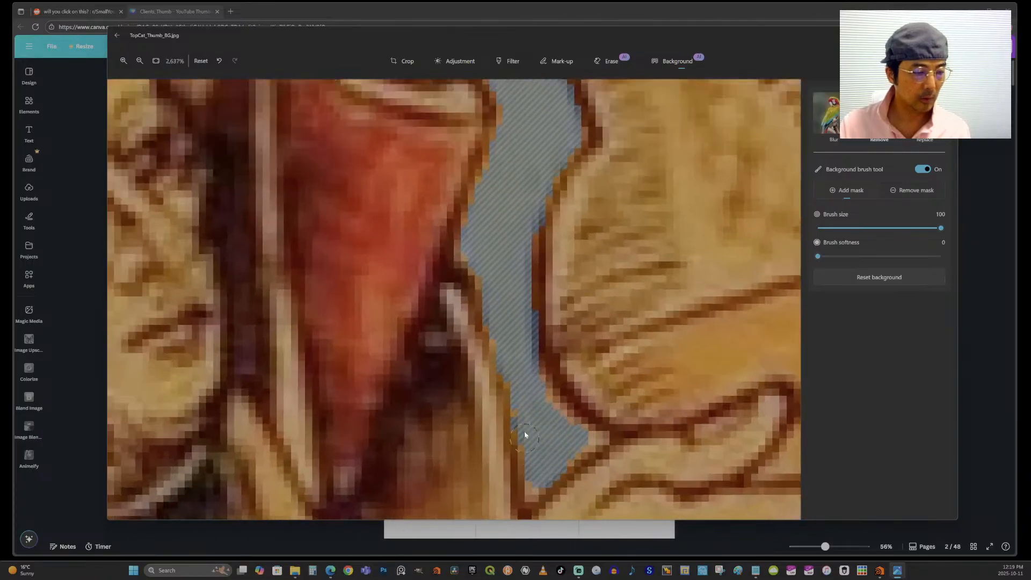
scroll(526, 439, "up", 2)
Step: Remove the mask where it overlaps the flask's left outline, and turn the background brush tool off
left_click(906, 192)
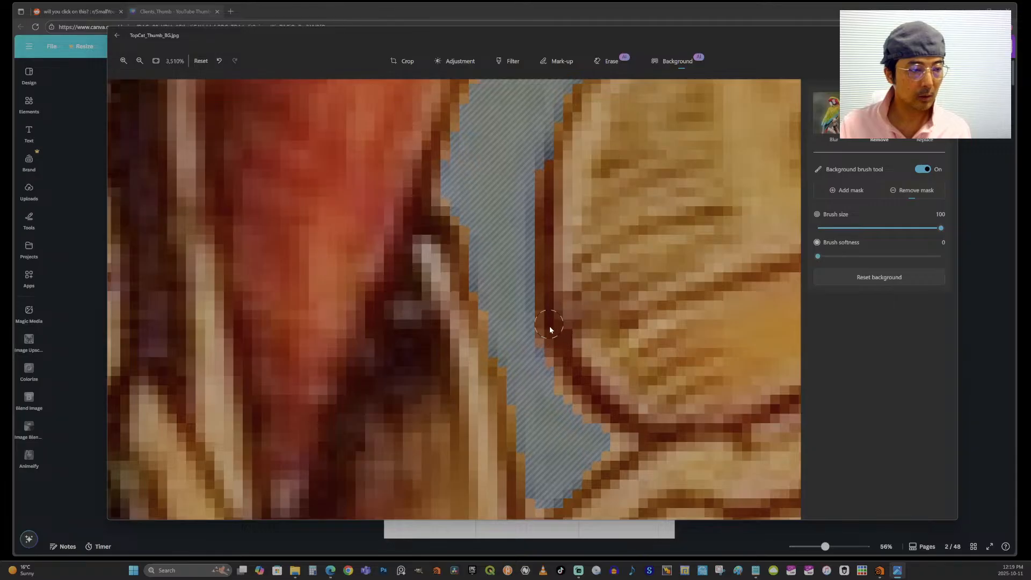
scroll(587, 287, "down", 3)
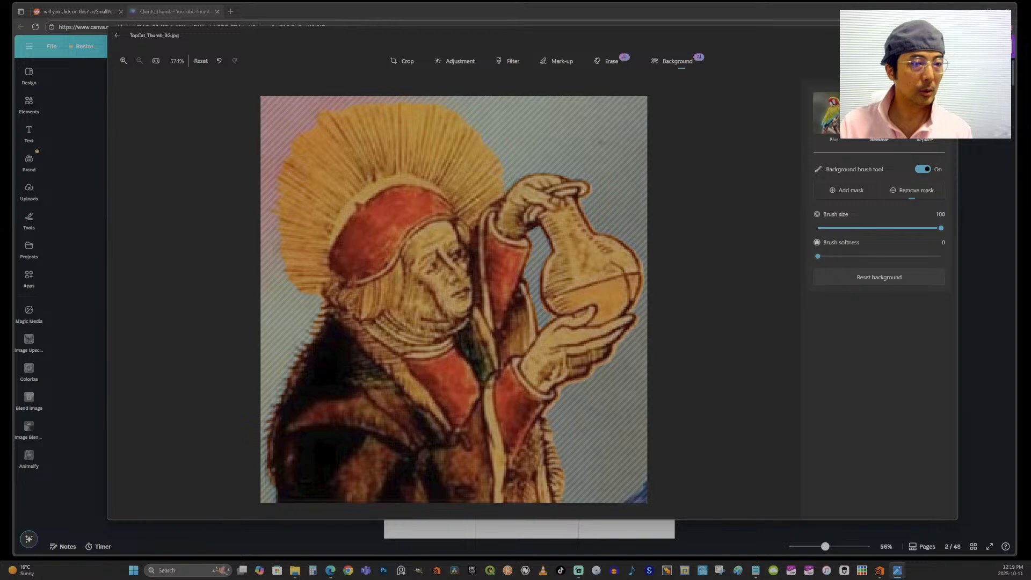
left_click(922, 169)
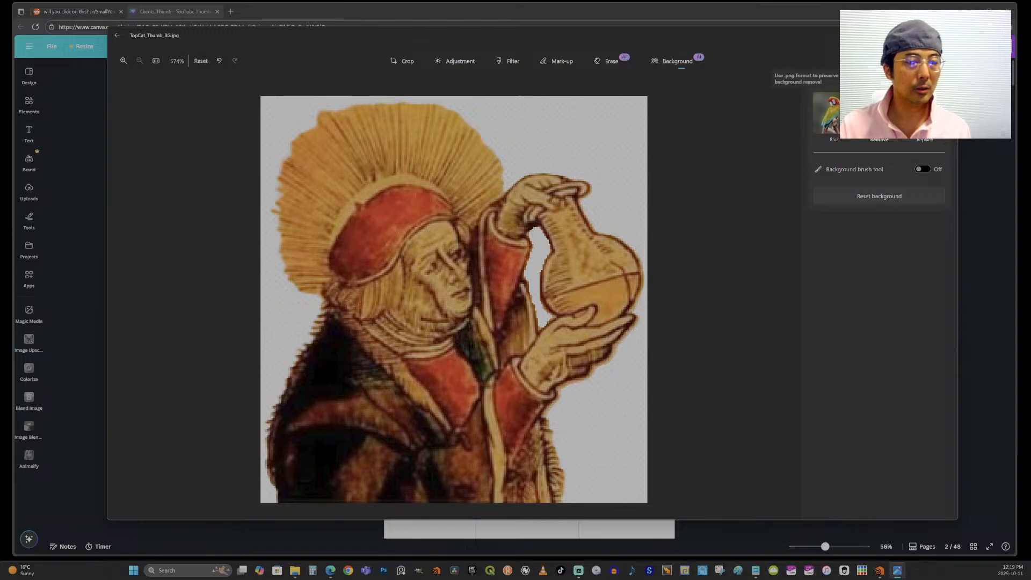
Step: Save the cut-out left figure as TopCat_Thumb_Char_Left.png in the Downloads temp folder and check the saved image
left_click(876, 79)
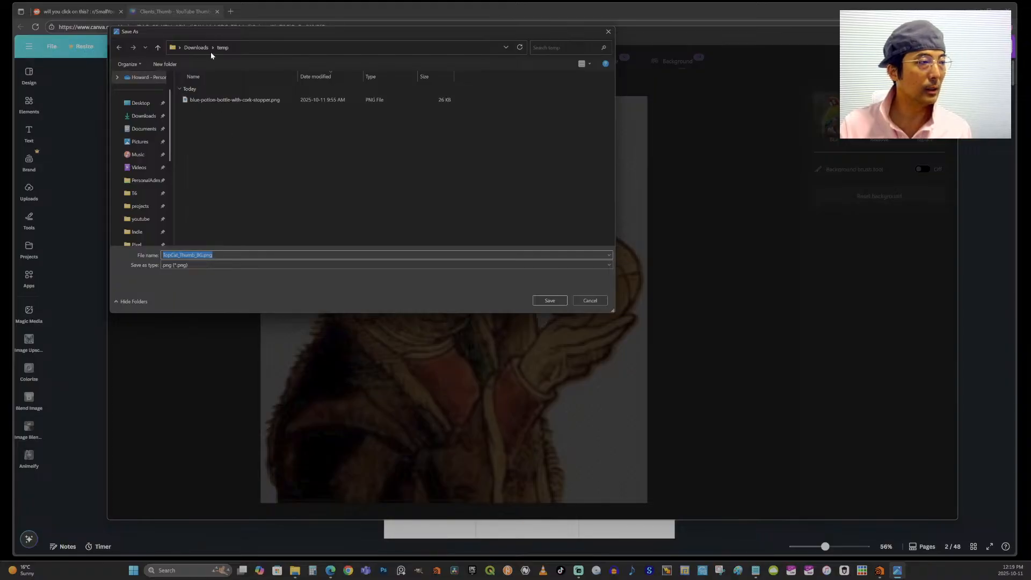
left_click(197, 255)
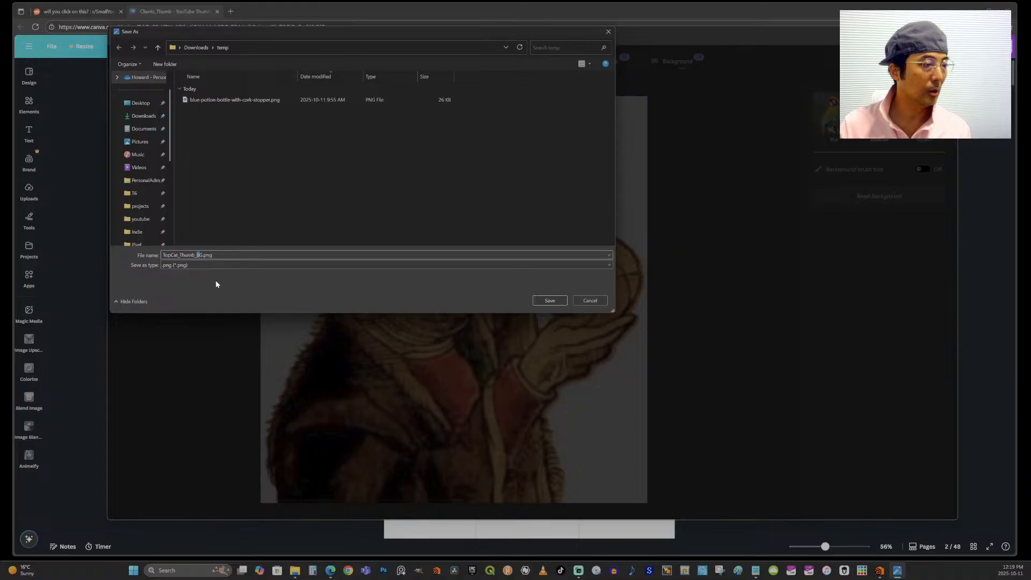
key("Delete")
key("Delete")
type("Left")
key("Left")
key("Left")
key("Left")
key("Left")
type("Char_")
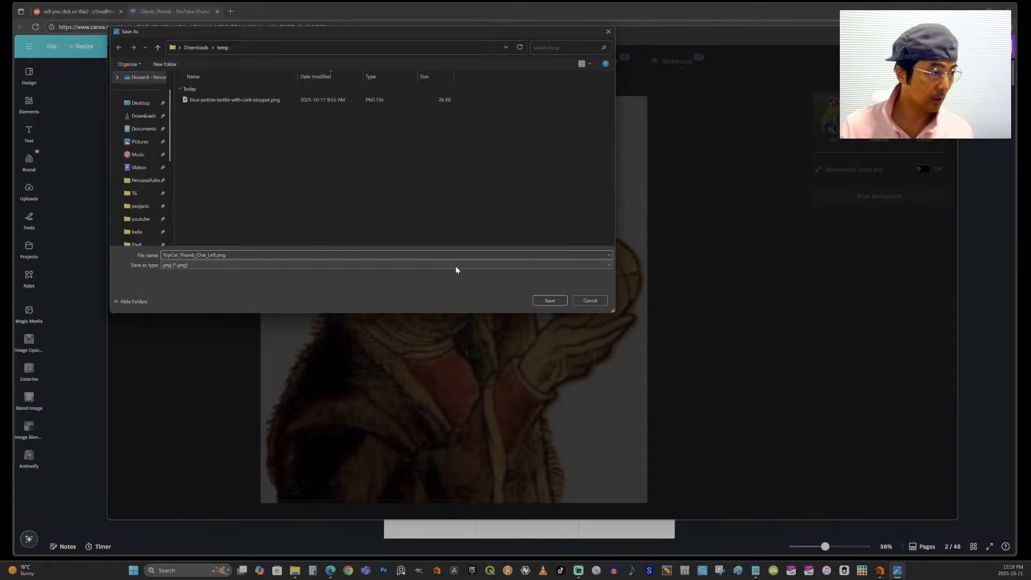
left_click(545, 300)
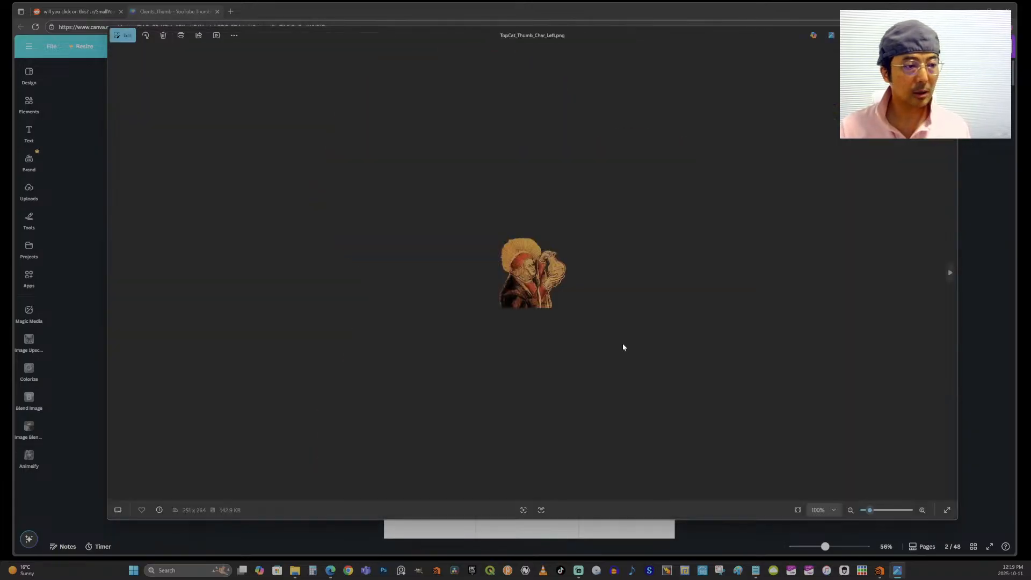
scroll(556, 294, "up", 6)
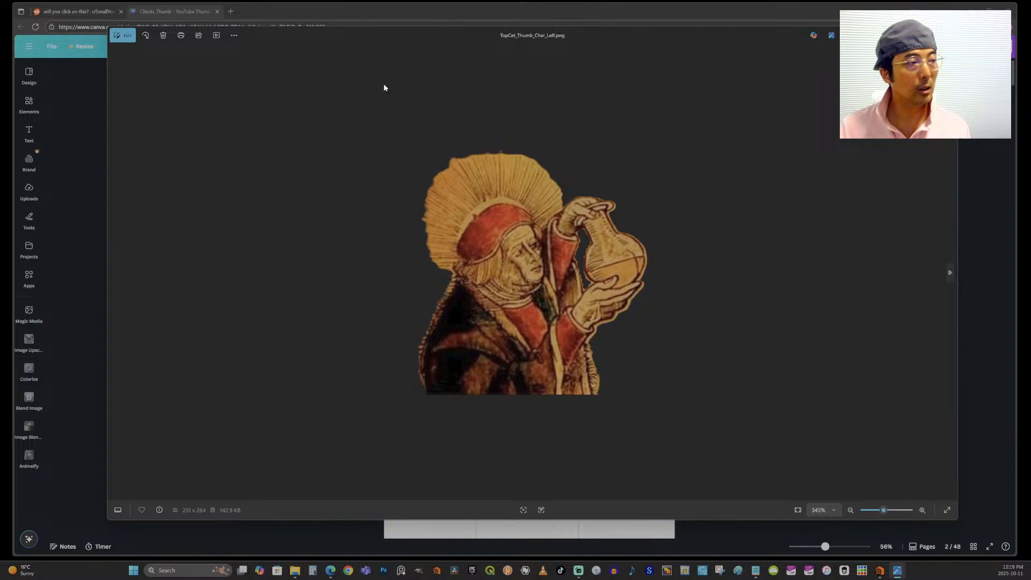
Step: Open TopCat_Thumb_BG.jpg for editing and crop it to 227 x 264, keeping only the side with the right figure
left_click(947, 35)
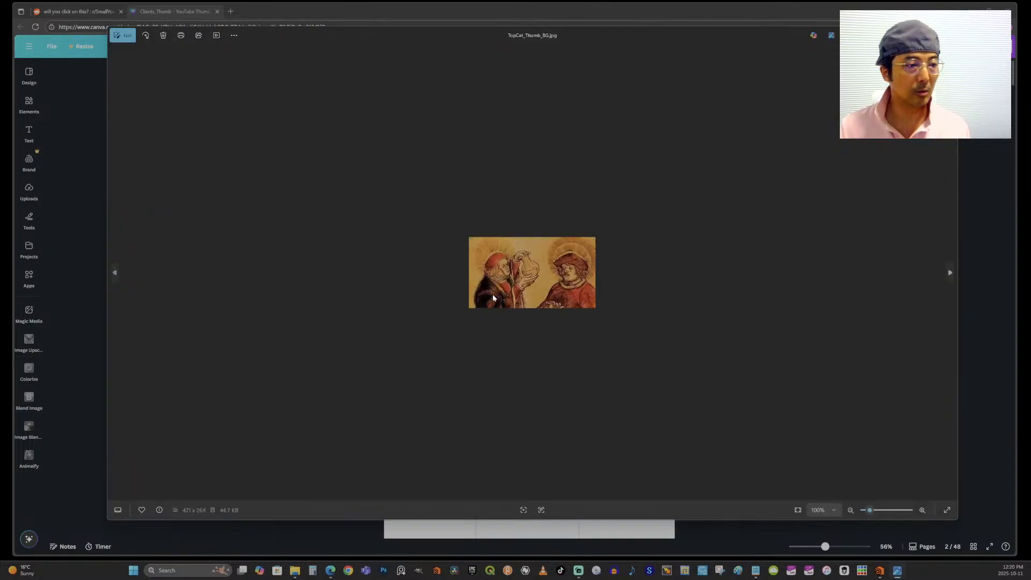
left_click(128, 36)
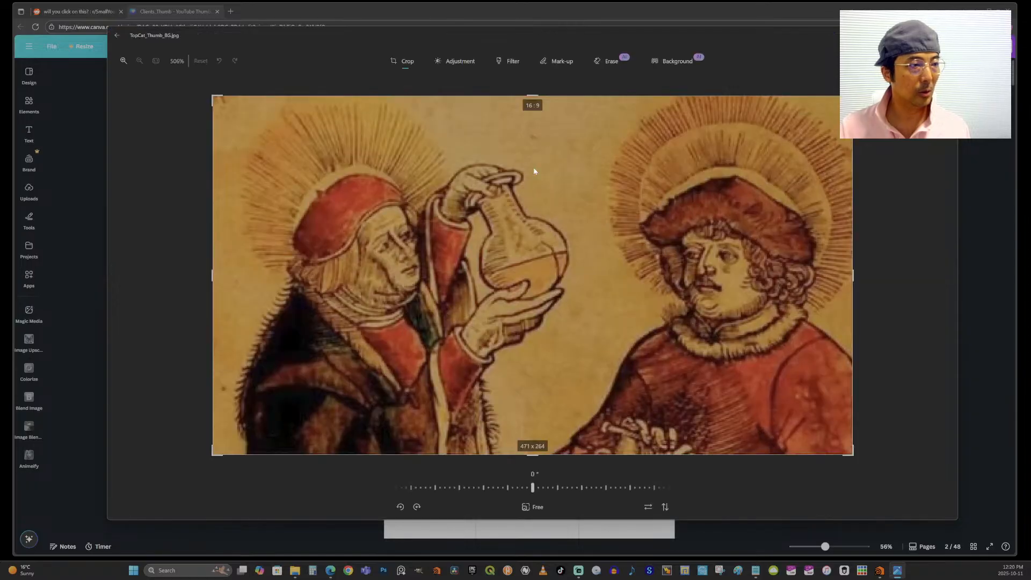
left_click_drag(210, 282, 542, 294)
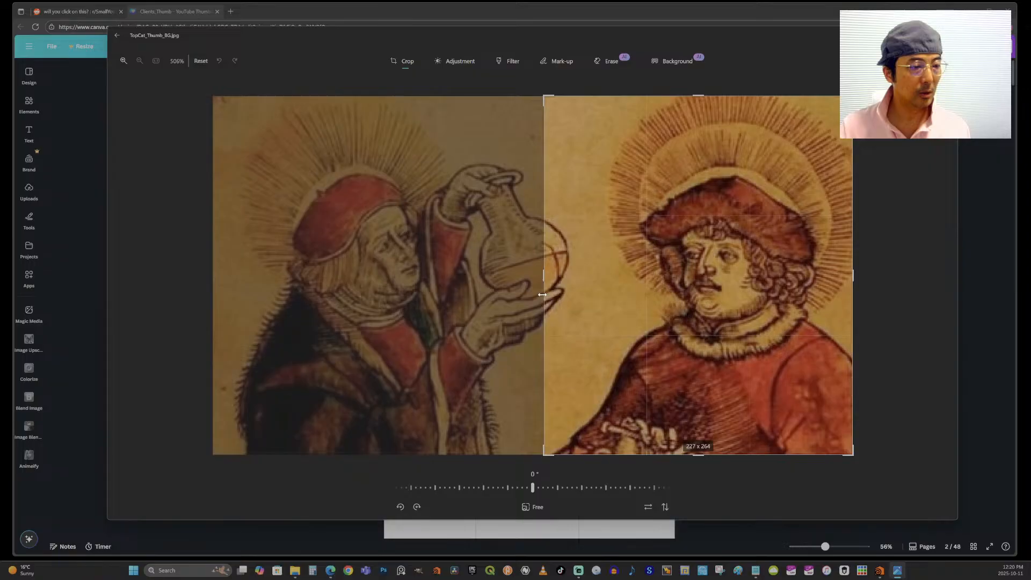
Step: Remove the background, set the background brush size to 100, and mask the leftover flask and hand piece beside the right figure
left_click(674, 69)
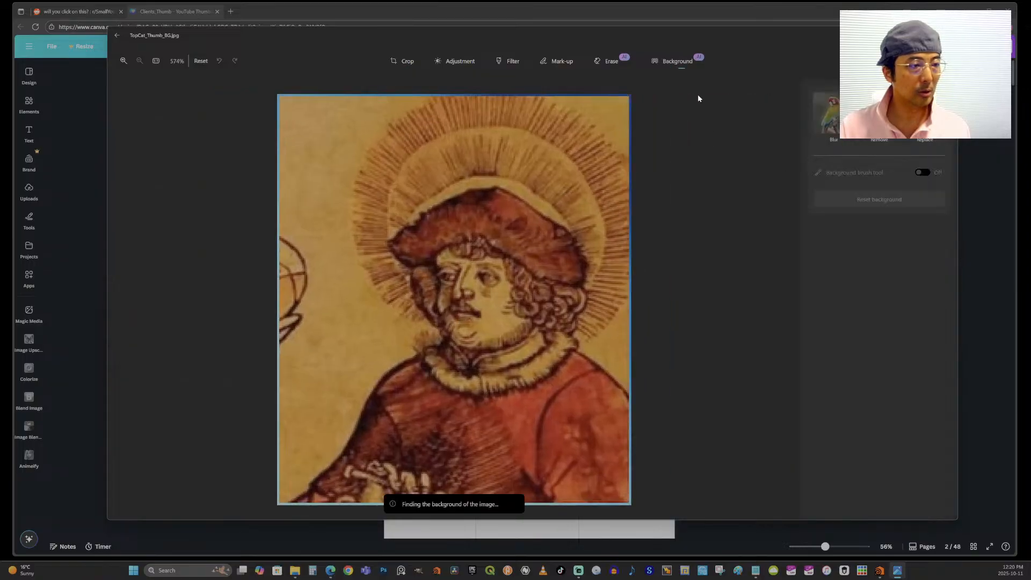
left_click(878, 115)
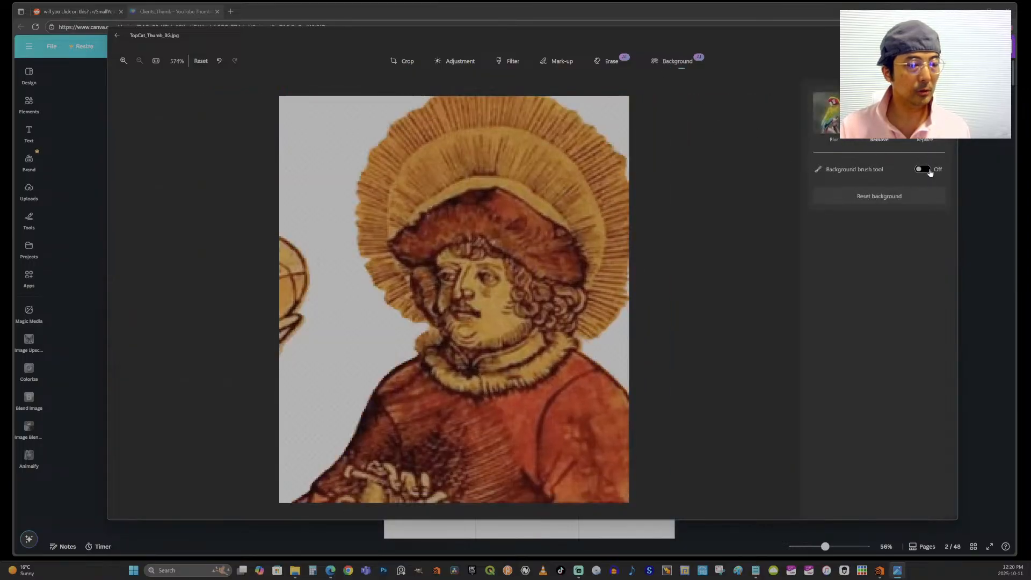
left_click(922, 169)
left_click_drag(849, 228, 951, 237)
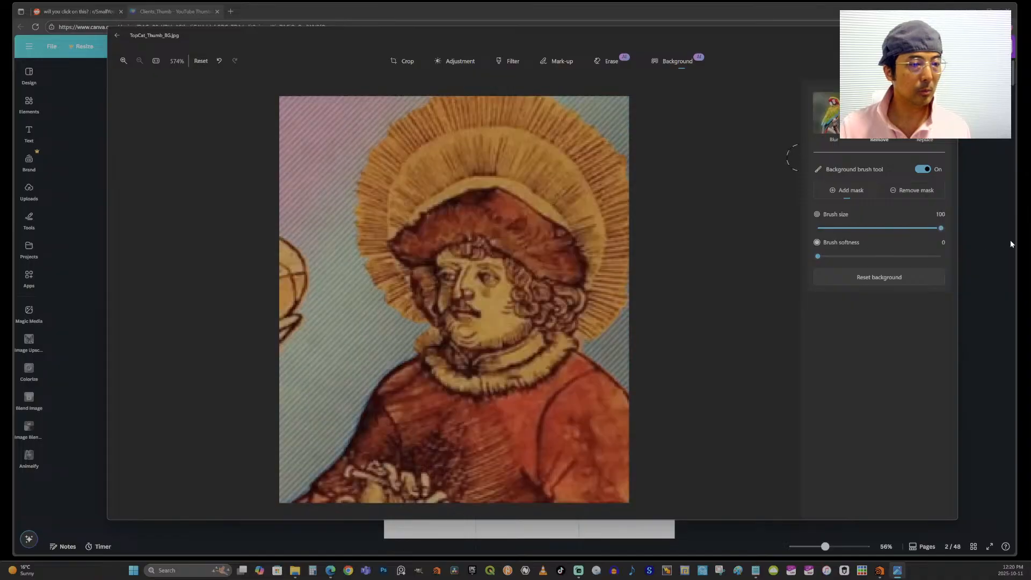
mouse_move(272, 305)
left_mouse_down()
mouse_move(286, 340)
mouse_move(287, 251)
mouse_move(295, 294)
mouse_move(291, 253)
mouse_move(307, 261)
mouse_move(272, 342)
mouse_move(313, 304)
mouse_move(298, 326)
mouse_move(299, 361)
left_mouse_up()
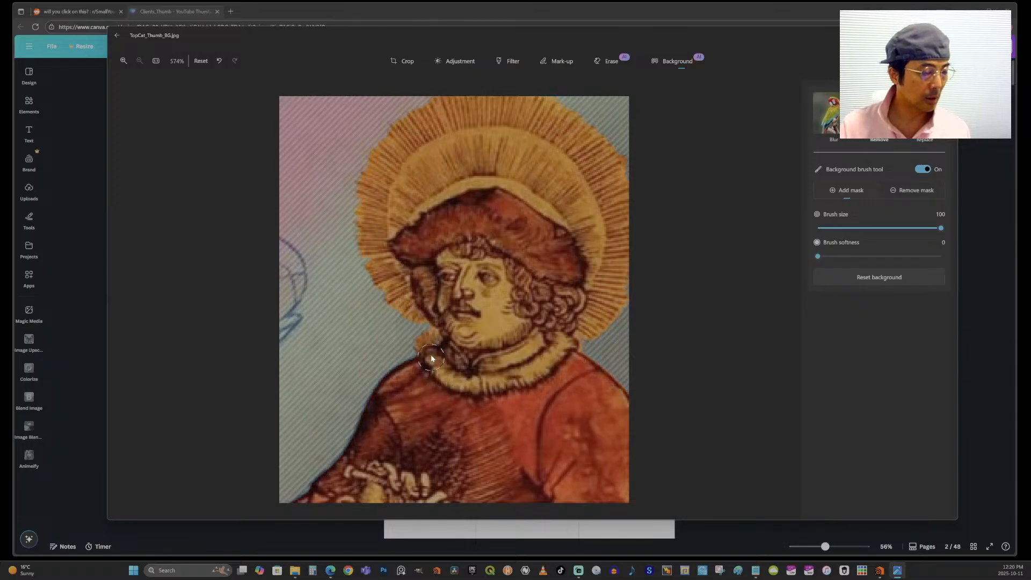
Step: Mask the leftover background patch between the right figure's halo and fur collar, and turn the background brush tool off
scroll(431, 361, "up", 5)
mouse_move(392, 346)
left_mouse_down()
mouse_move(444, 317)
mouse_move(436, 299)
mouse_move(444, 299)
mouse_move(375, 321)
mouse_move(449, 320)
left_mouse_up()
scroll(451, 319, "down", 2)
scroll(432, 322, "down", 2)
scroll(433, 322, "up", 8)
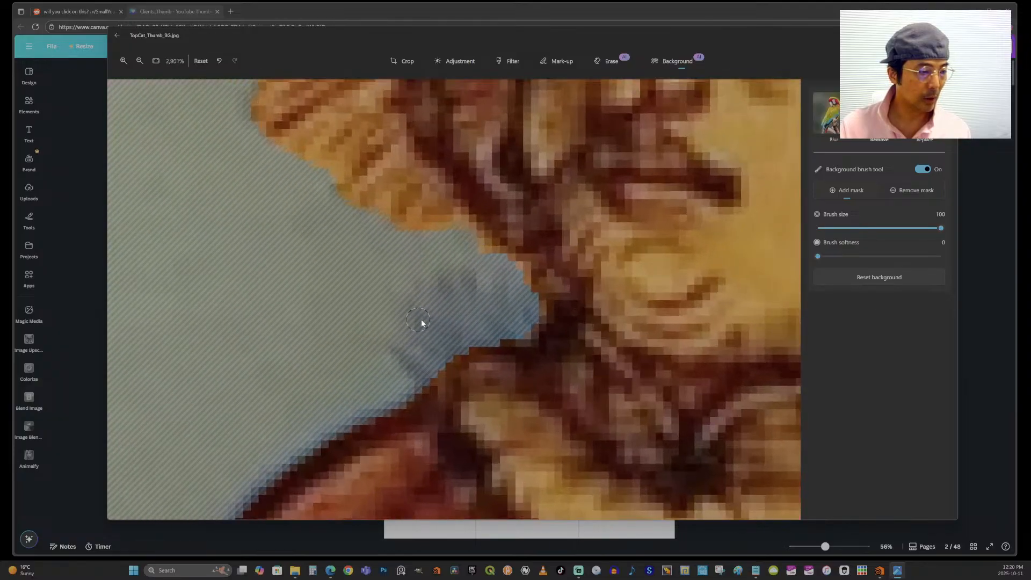
scroll(421, 321, "down", 10)
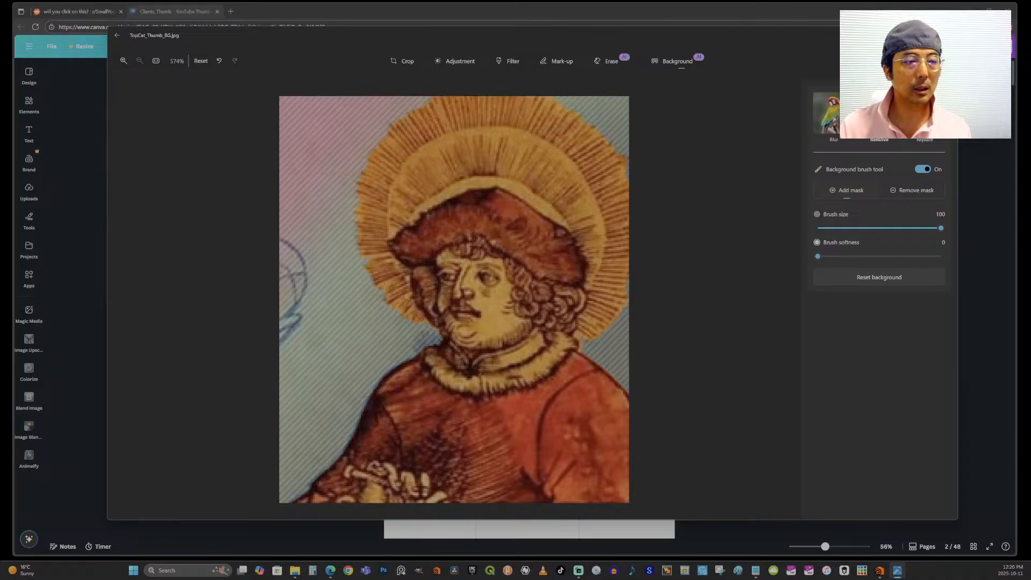
left_click(923, 169)
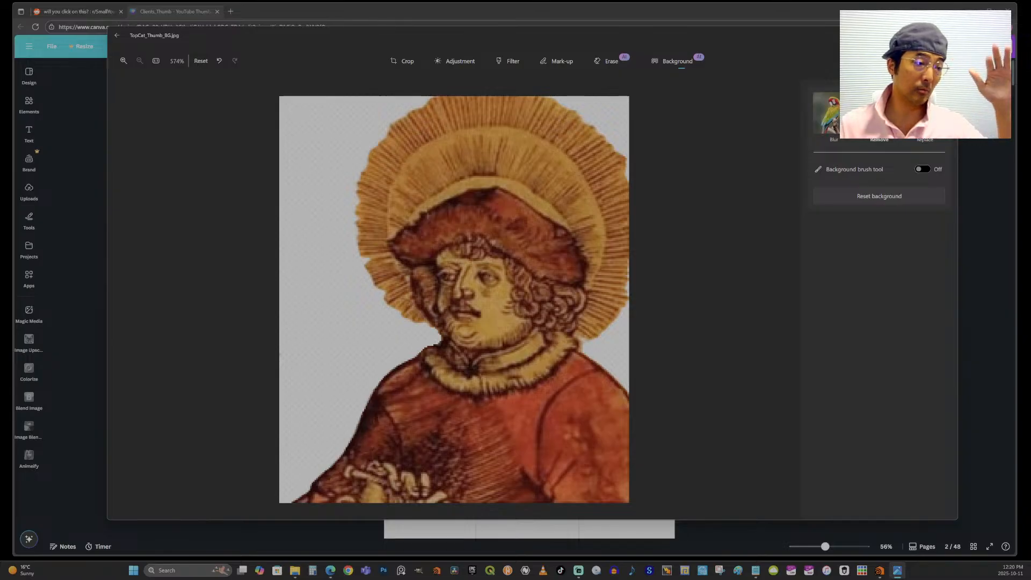
Step: Save the cut-out right figure as TopCat_Thumb_Char_Right.png in the Downloads temp folder and close the image viewer
left_click(872, 61)
left_click(870, 83)
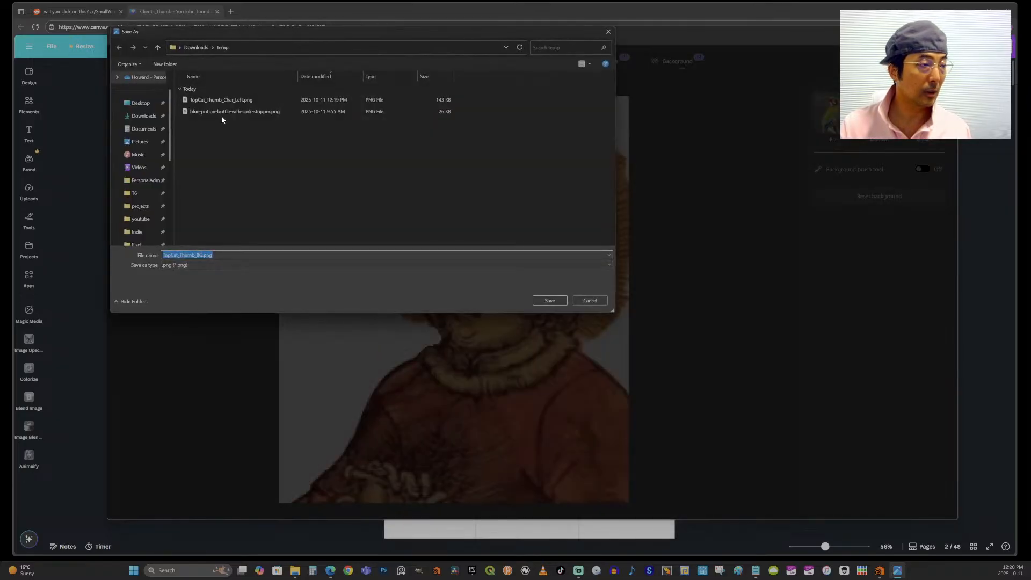
left_click(220, 100)
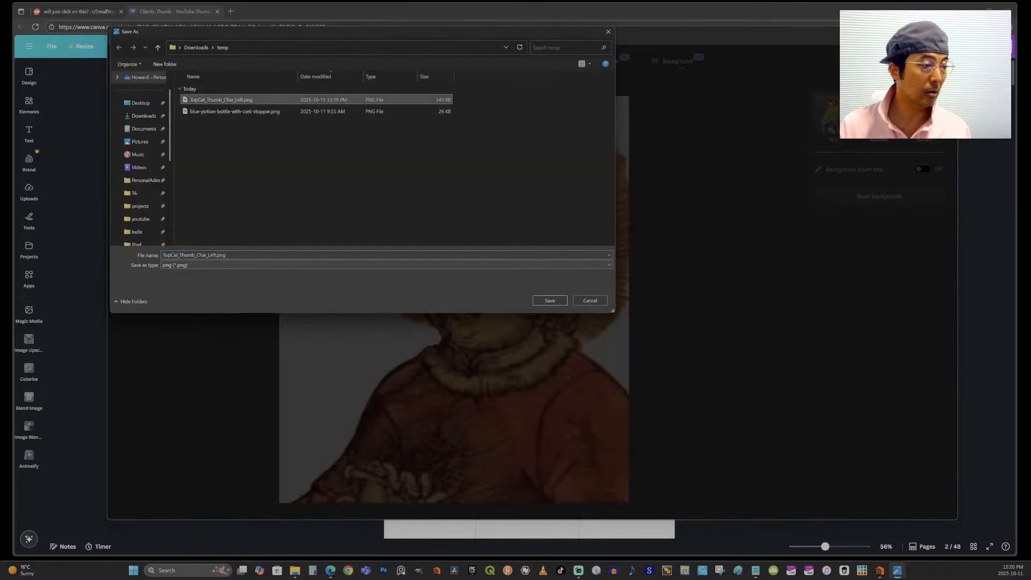
left_click(209, 256)
left_click_drag(208, 256, 214, 255)
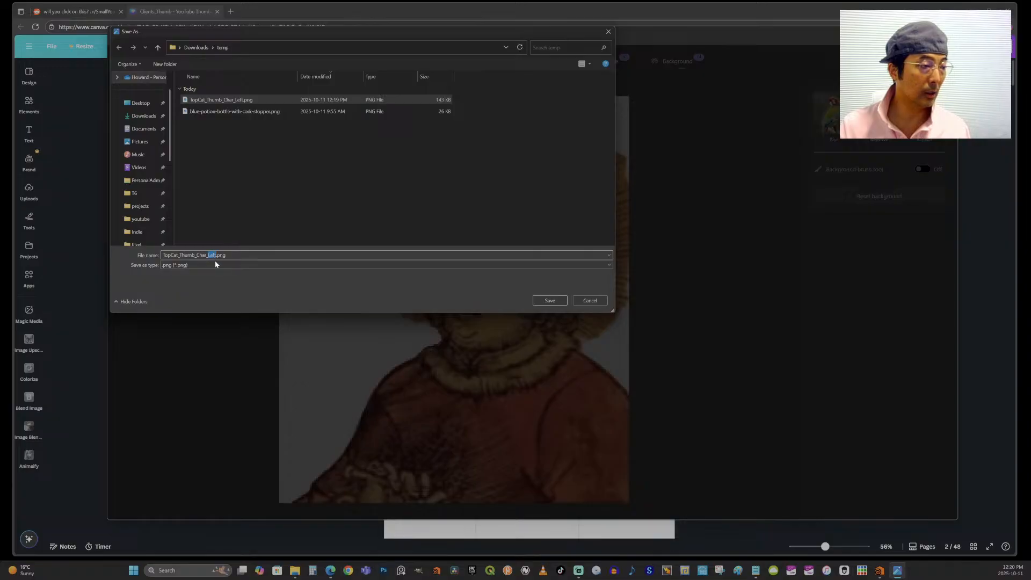
type("Right")
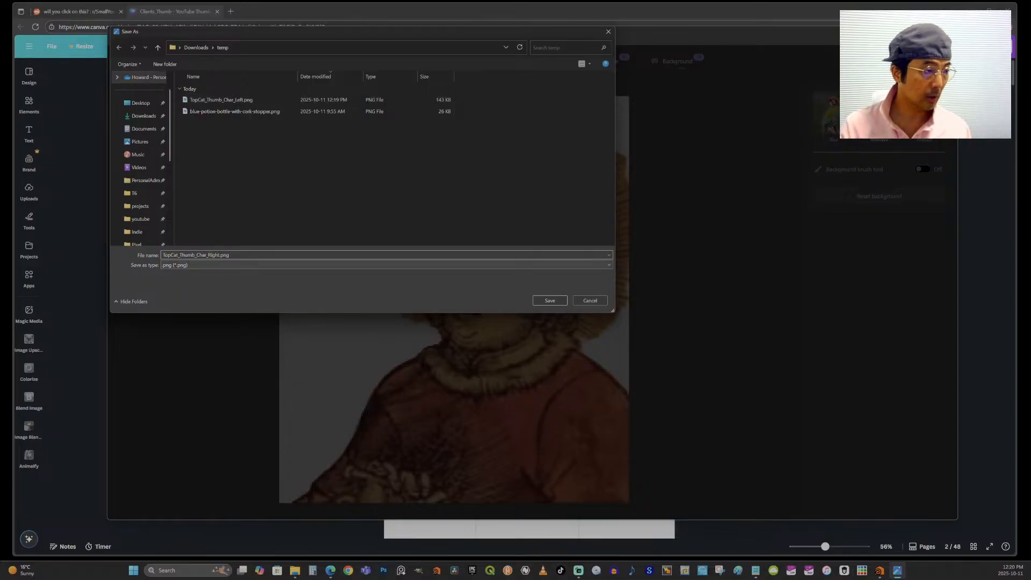
key("Return")
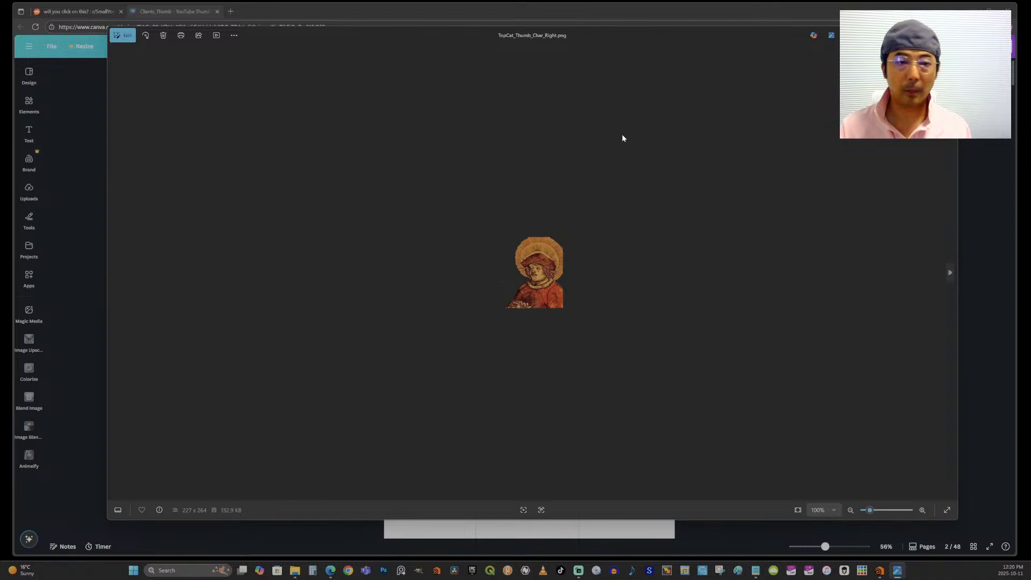
left_click(945, 35)
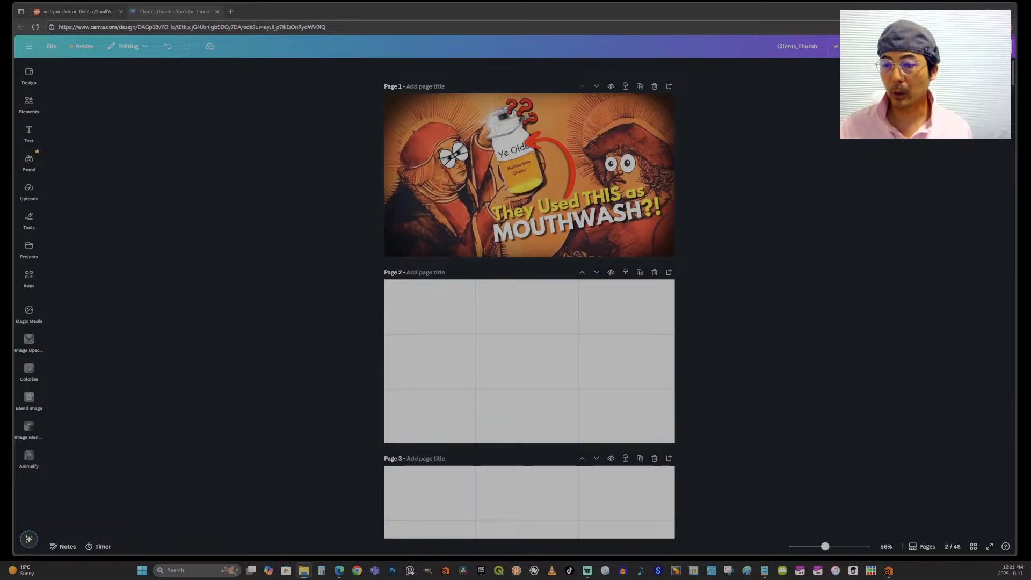
Step: Try to place the old-paper texture JPG from the file folder onto page 2 of the Canva design
left_click_drag(1028, 274, 531, 371)
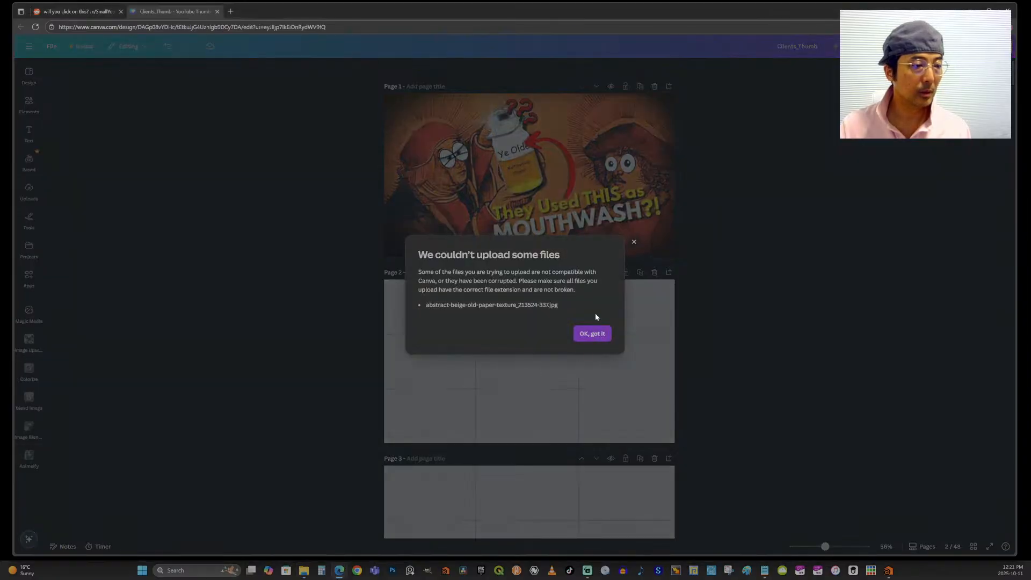
left_click(632, 241)
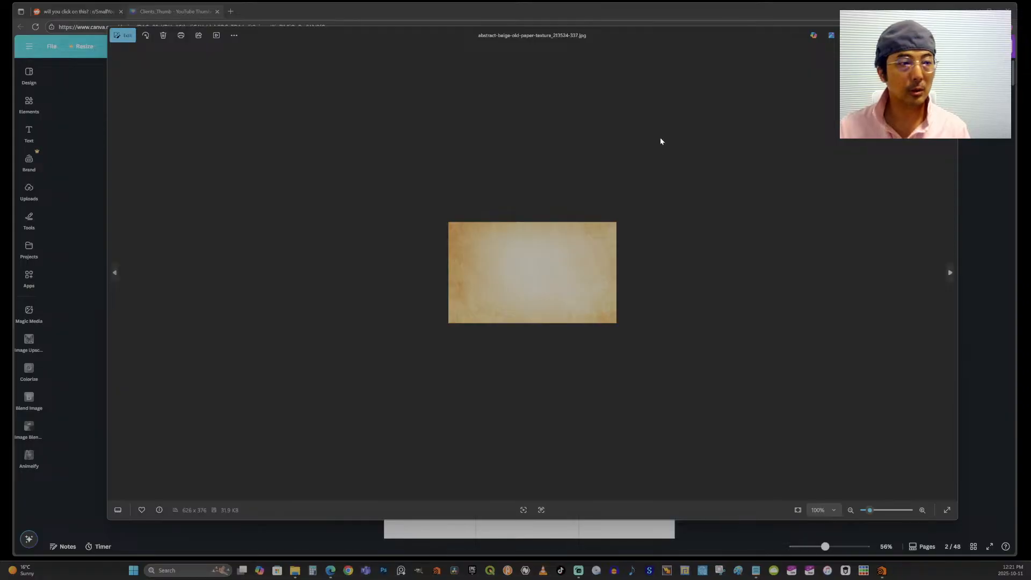
Step: Save the paper texture as a PNG named abstract-beige-old-paper-texture.png in the Downloads temp folder and close the image viewer
scroll(594, 238, "up", 5)
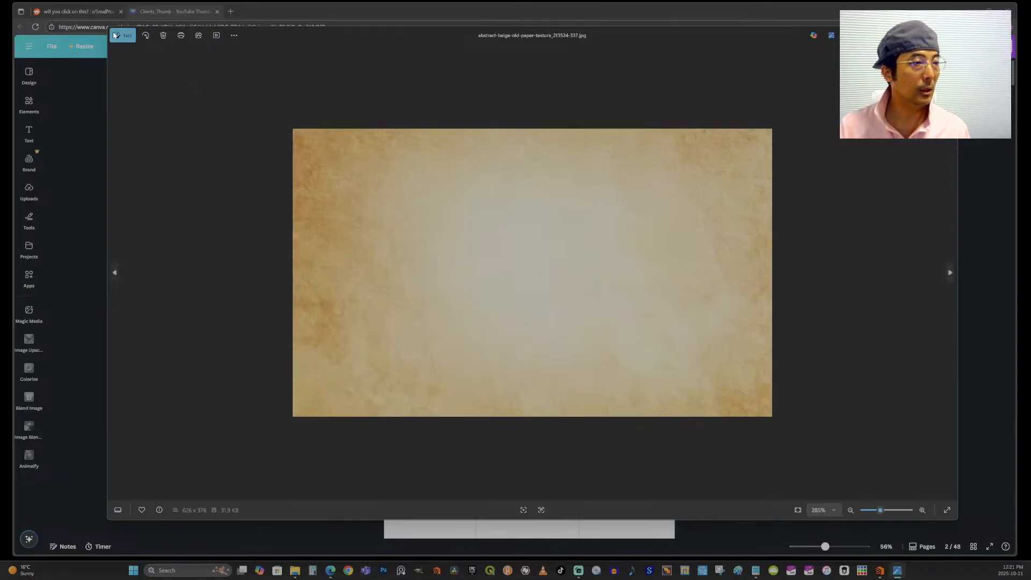
left_click(123, 36)
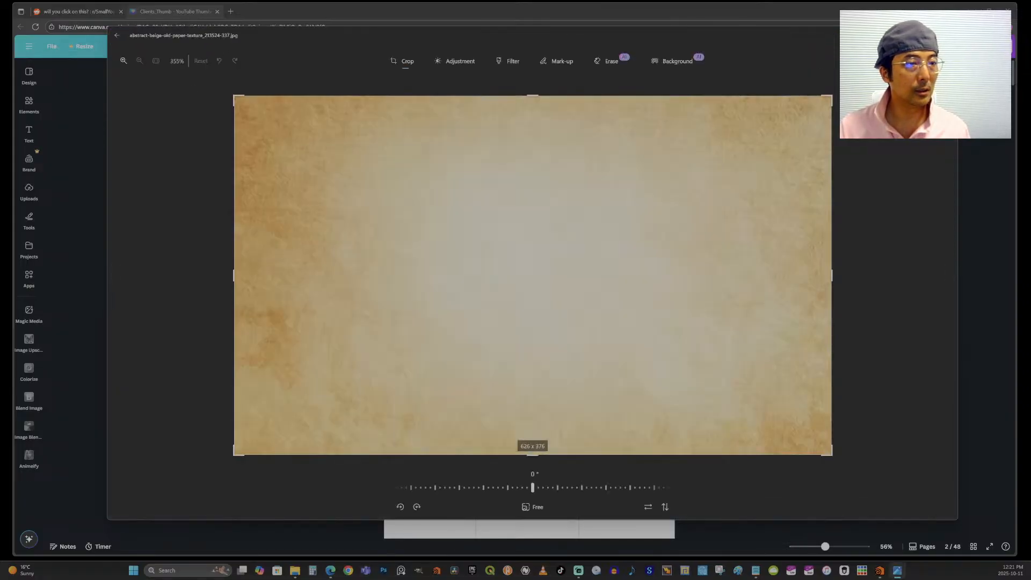
left_click(881, 84)
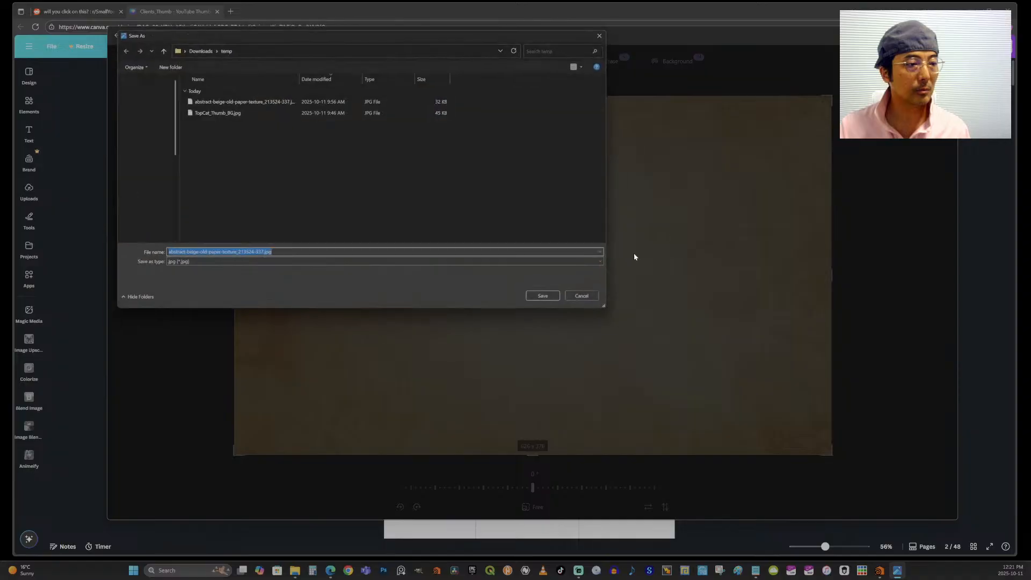
left_click(255, 254)
left_click_drag(234, 255, 261, 256)
key("BackSpace")
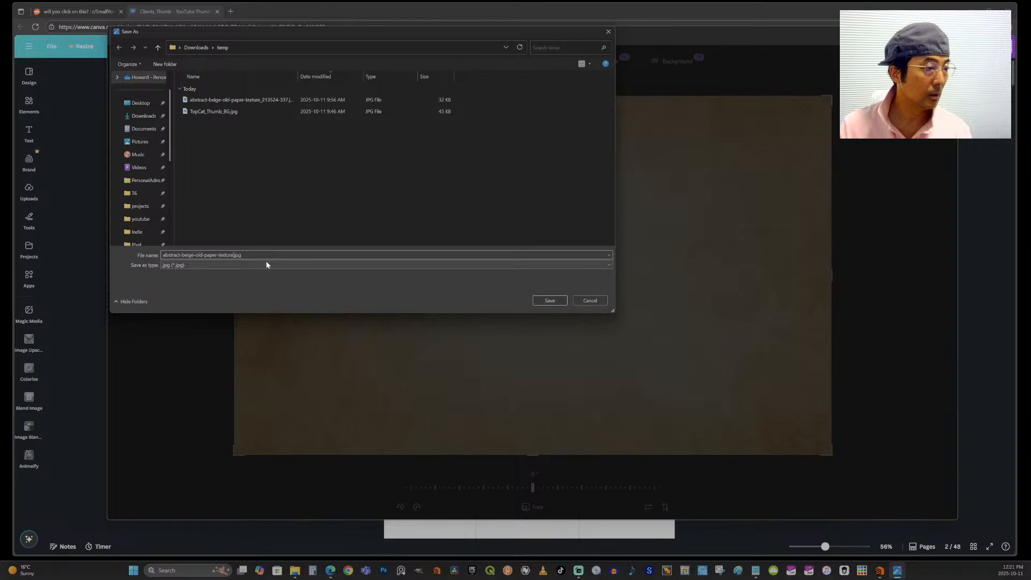
left_click(266, 263)
left_click(257, 301)
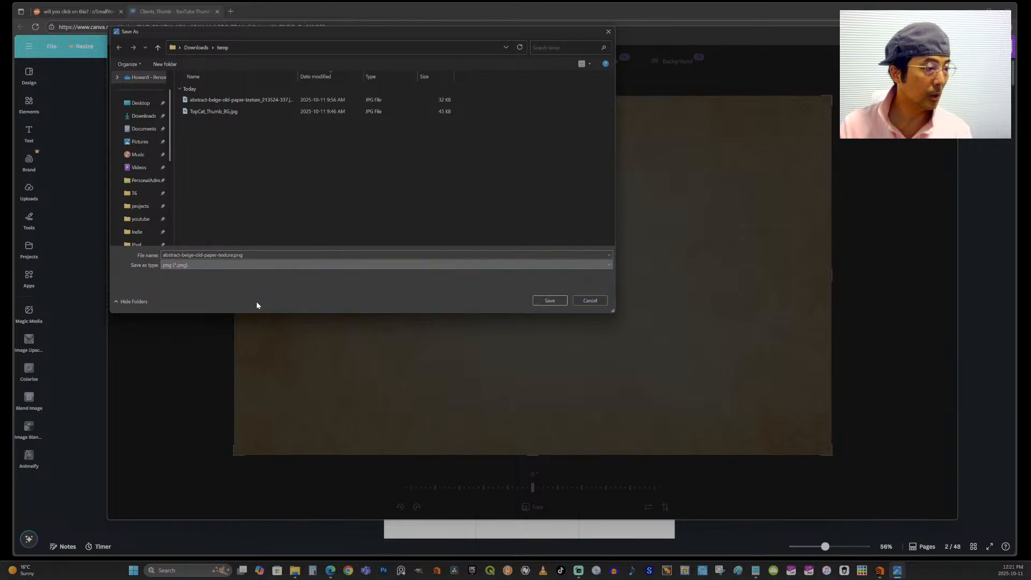
left_click(548, 299)
left_click(948, 35)
Step: Place the paper texture PNG on page 2 and enlarge and centre it so it covers the whole page
left_click_drag(712, 316, 543, 372)
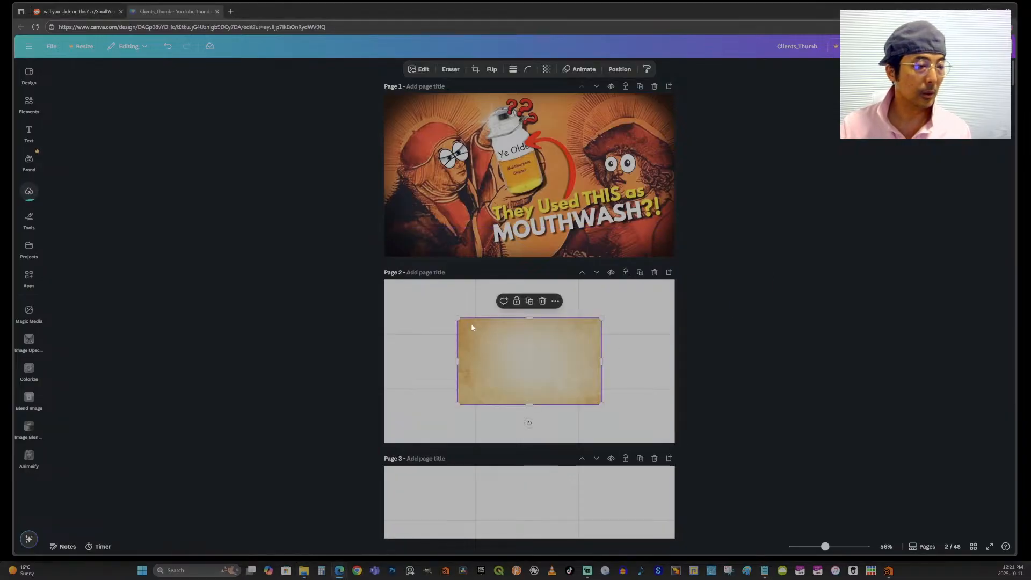
mouse_move(458, 318)
left_mouse_down()
mouse_move(377, 292)
mouse_move(453, 338)
mouse_move(463, 324)
left_mouse_up()
left_click_drag(601, 409, 675, 454)
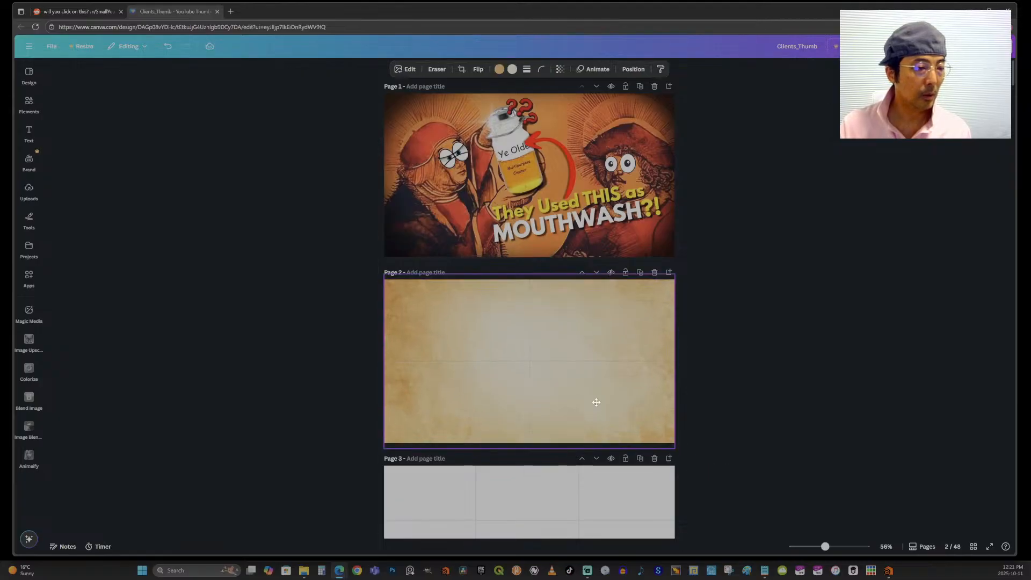
left_click_drag(594, 400, 581, 381)
left_click(581, 381)
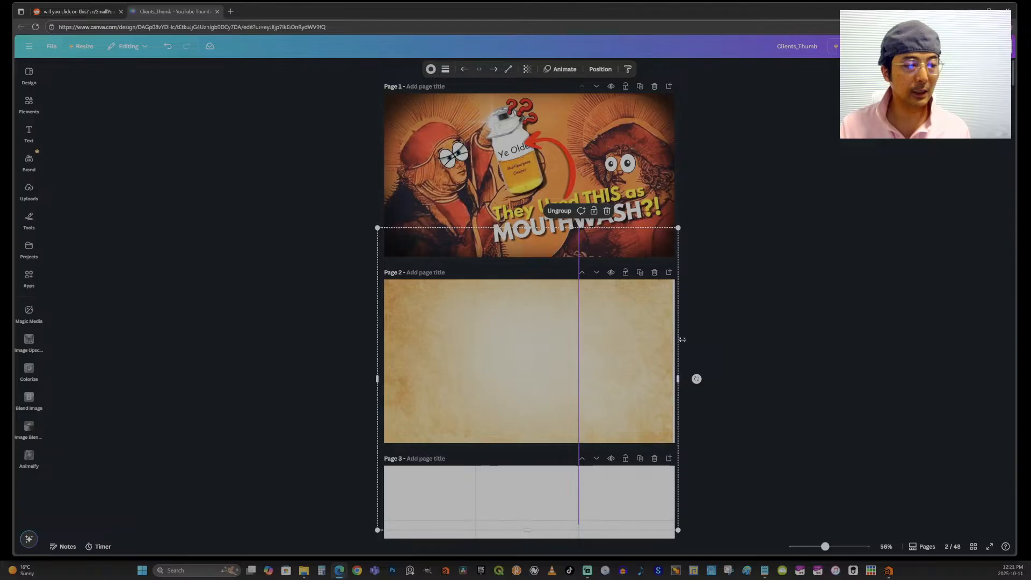
left_click(600, 375)
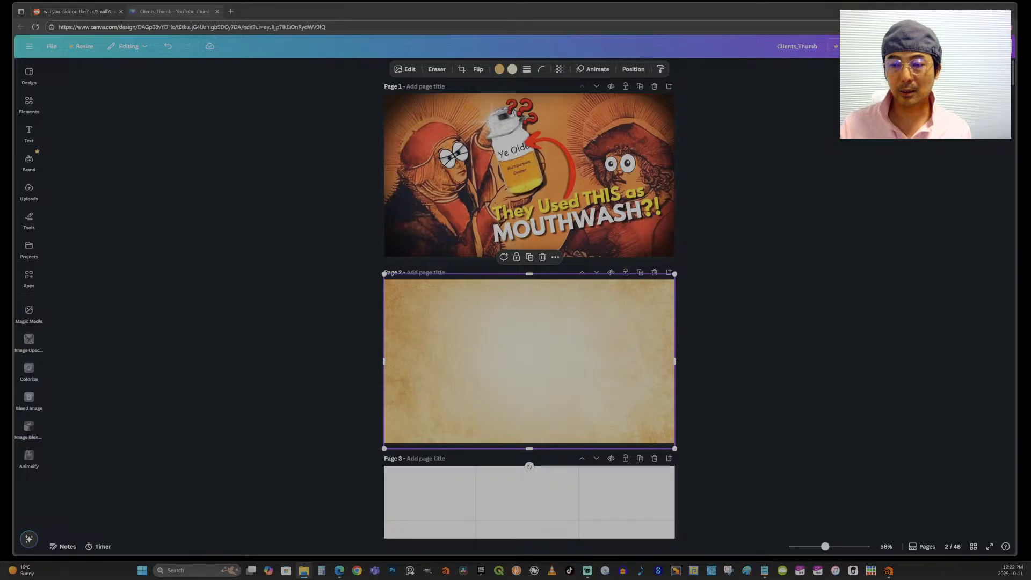
Step: Add the left figure cut-out to page 2, enlarge it to nearly full page height and position it on the left half
left_click_drag(579, 376, 445, 376)
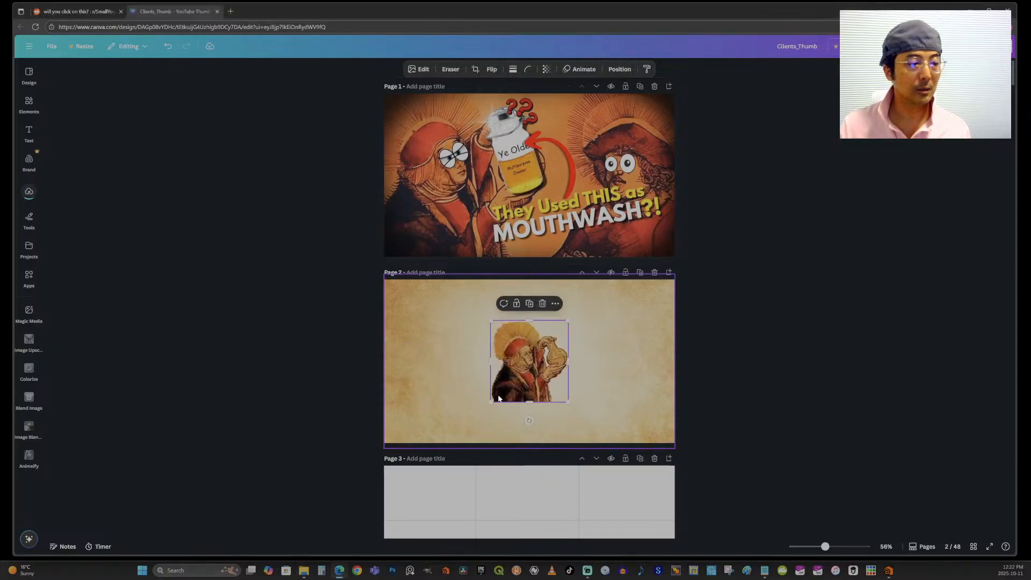
left_click_drag(565, 398, 621, 461)
left_click_drag(546, 383, 446, 354)
left_click_drag(519, 425, 496, 414)
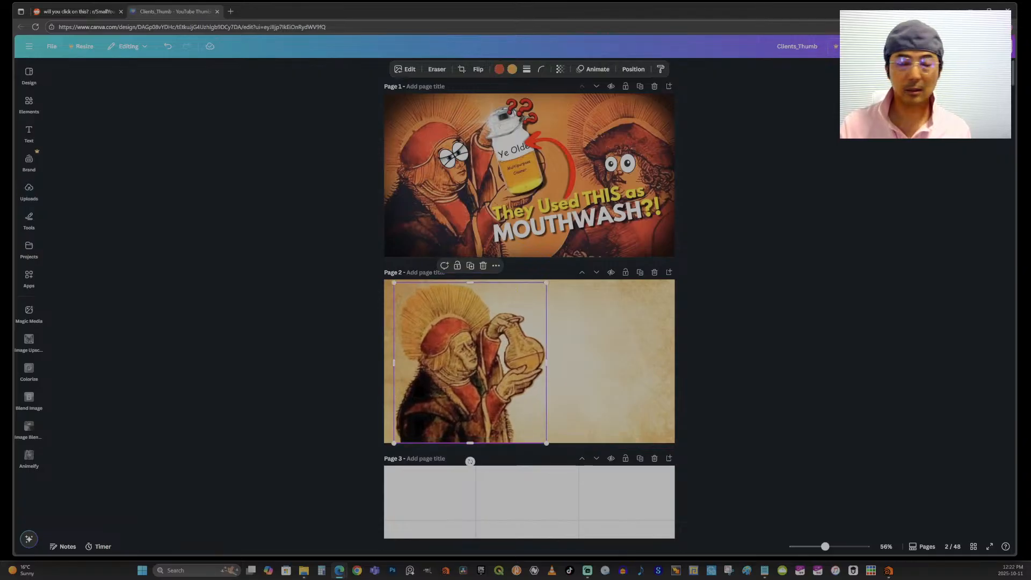
Step: Add the right figure cut-out to page 2, enlarge it and position it on the right half facing the left figure
left_click_drag(1030, 383, 617, 362)
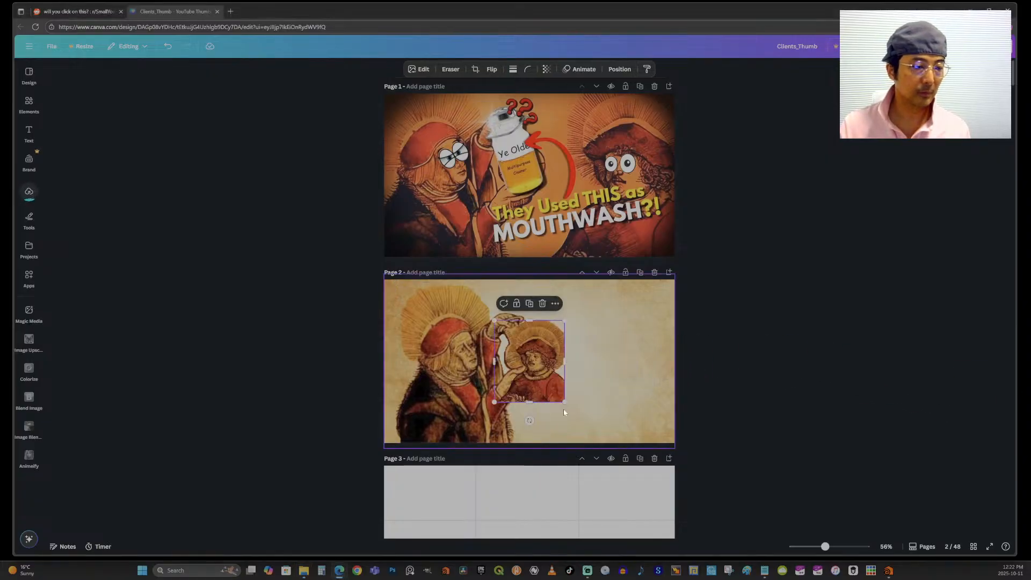
left_click_drag(564, 402, 659, 445)
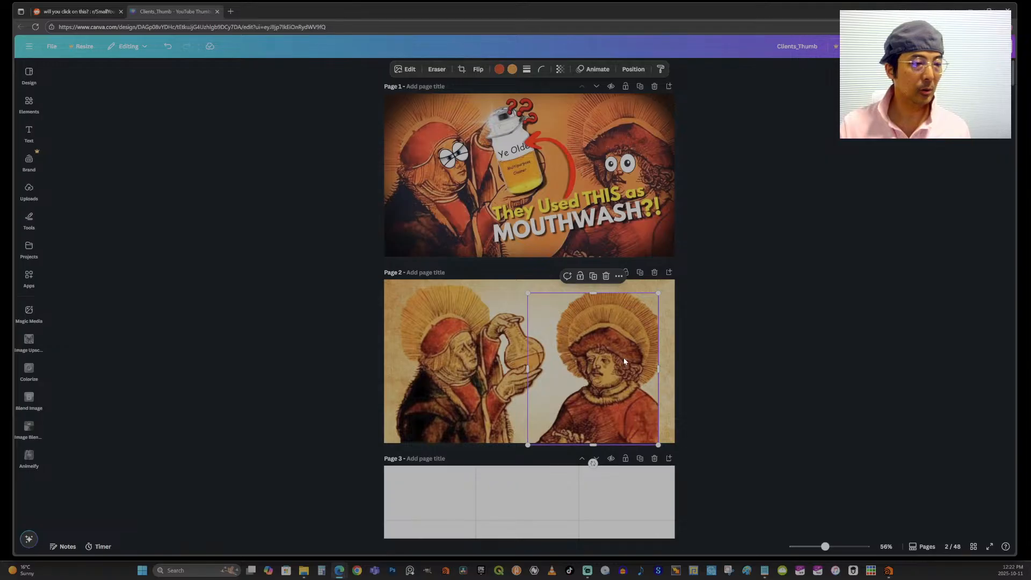
Step: Move the rule-of-thirds grid group above the thumbnail image in page 1's layer order
left_click(507, 174)
left_click_drag(114, 167, 112, 131)
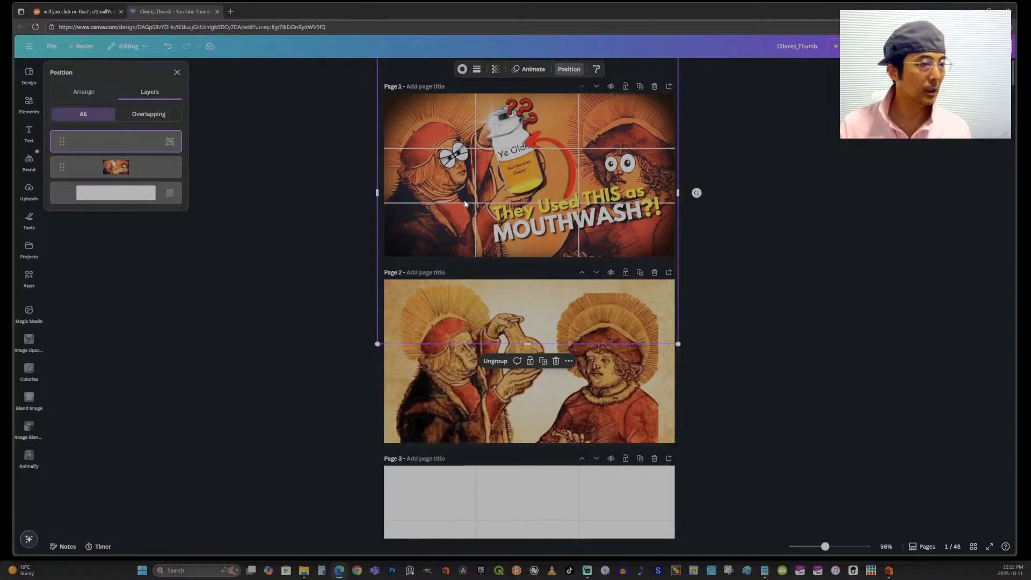
left_click(758, 168)
left_click(808, 246)
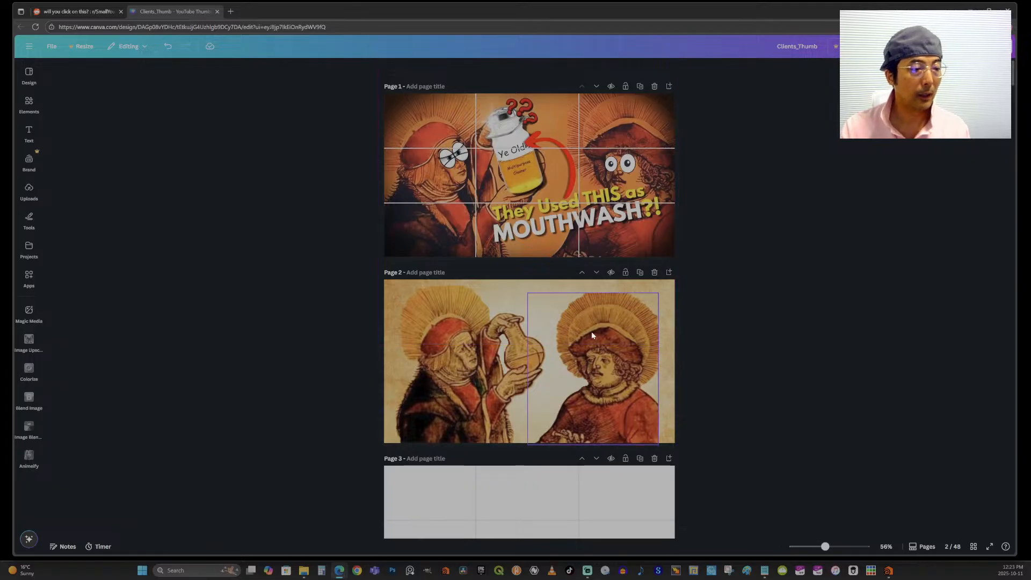
Step: Move page 2's grid group to the top of the layer order, above both figures and the paper texture
left_click(538, 391)
key("alt+1")
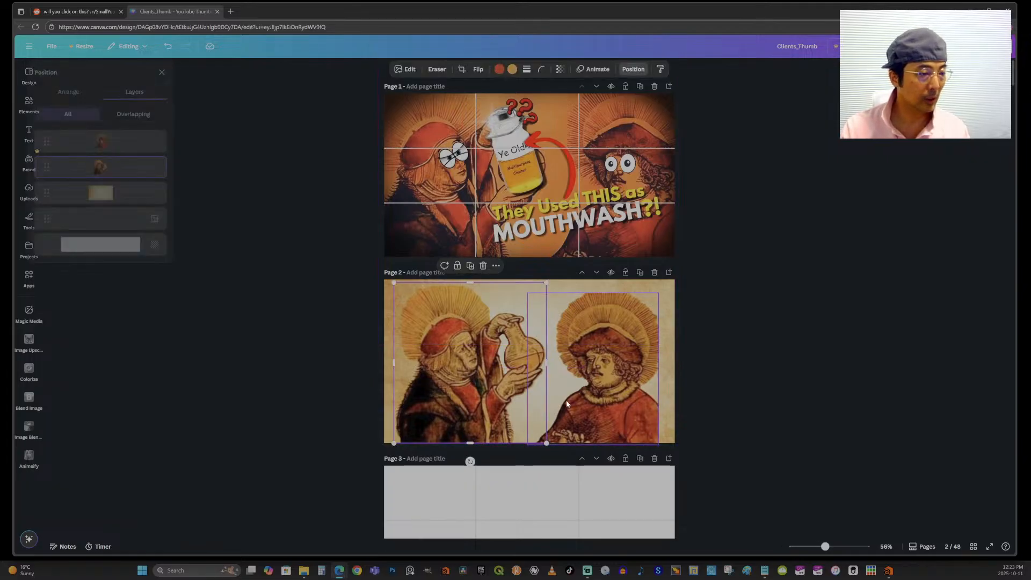
left_click(135, 223)
left_click_drag(135, 224, 132, 139)
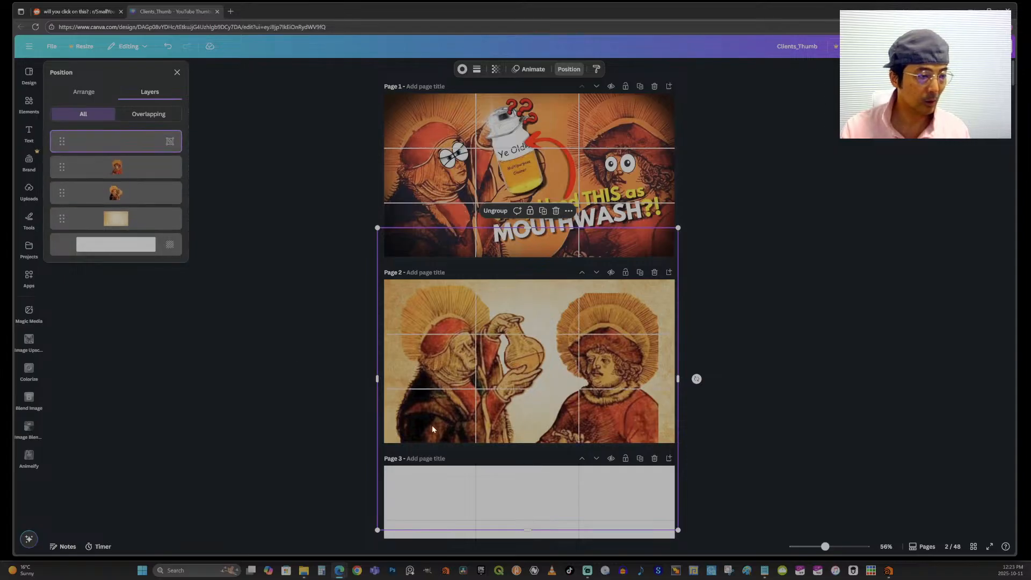
Step: Enlarge the left figure on page 2 past the page edges, keeping his flask near the center
left_click(136, 195)
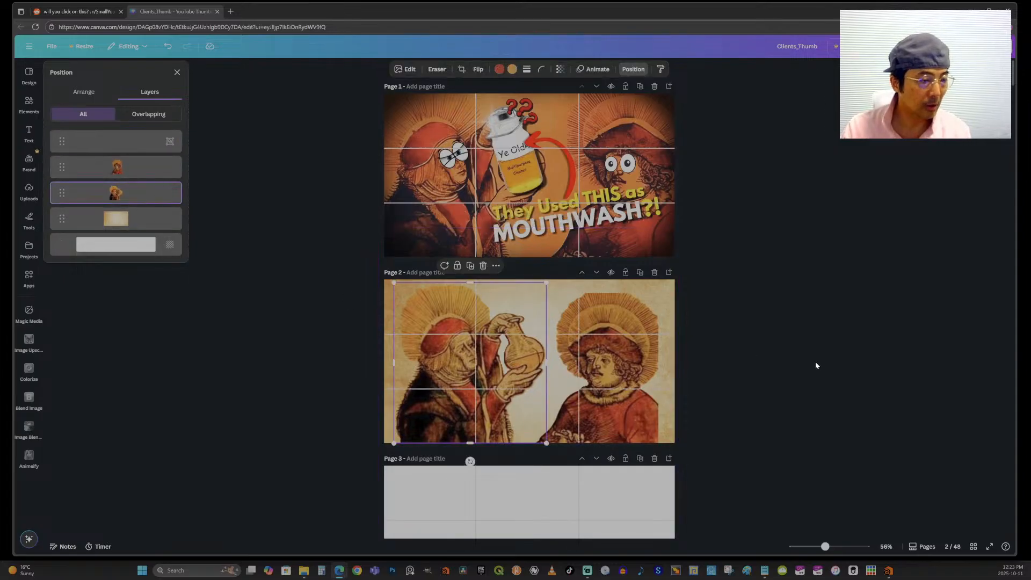
left_click_drag(547, 444, 565, 462)
left_click_drag(452, 417, 440, 412)
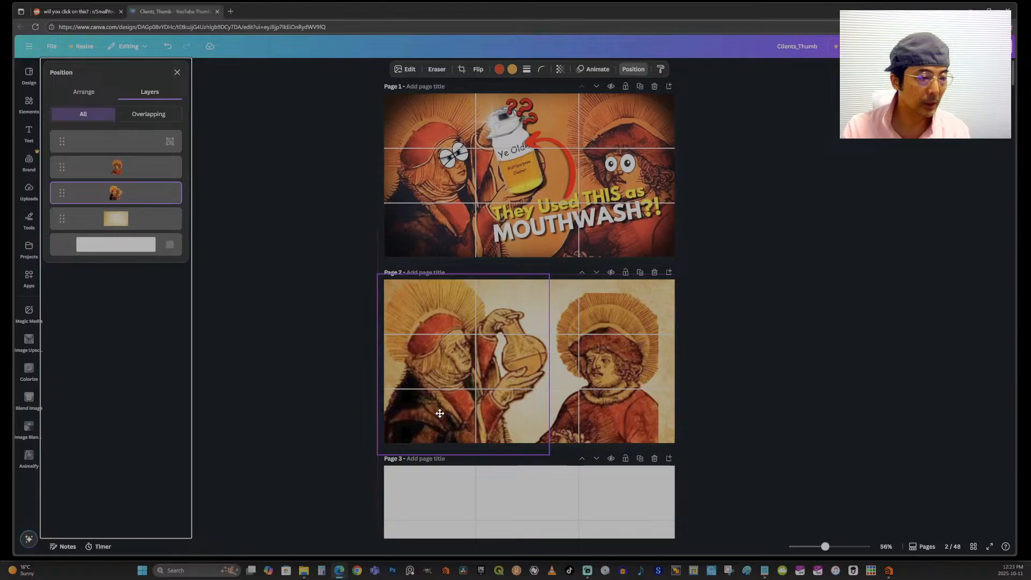
left_click_drag(377, 274, 364, 256)
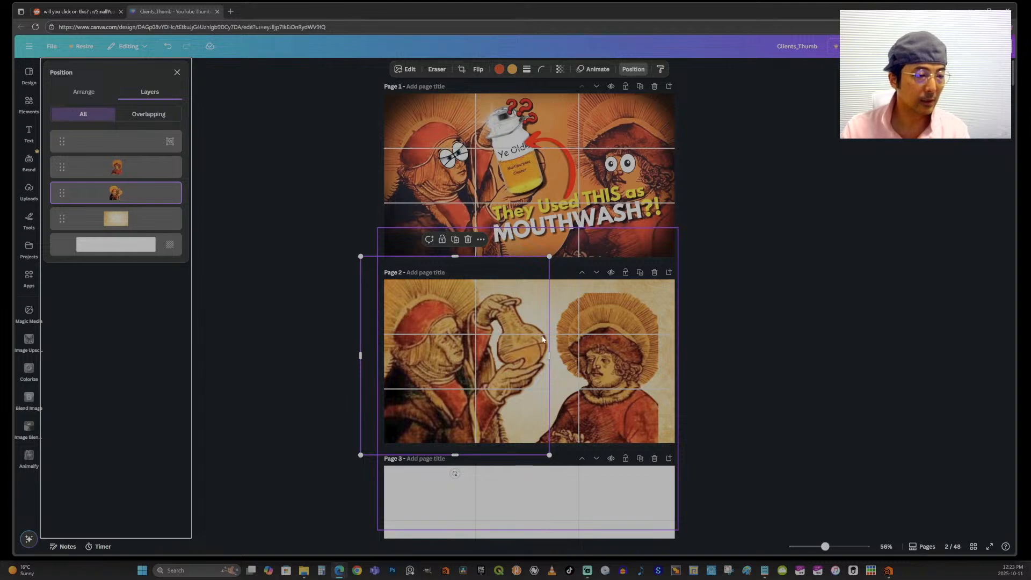
left_click(785, 373)
Step: Enlarge the right figure on page 2 past the page's upper edge and align it with the right page edge
left_click(643, 417)
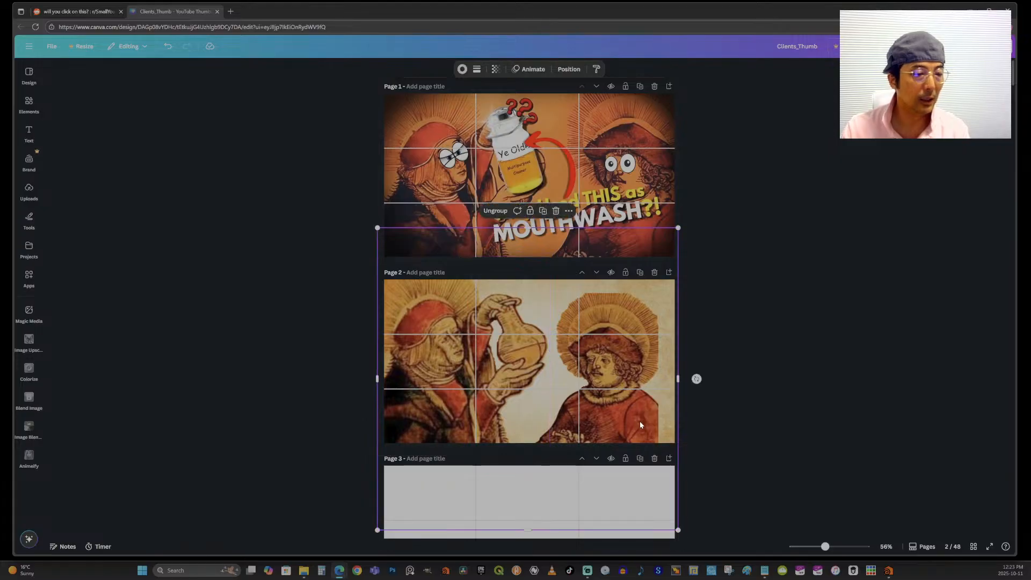
left_click(568, 69)
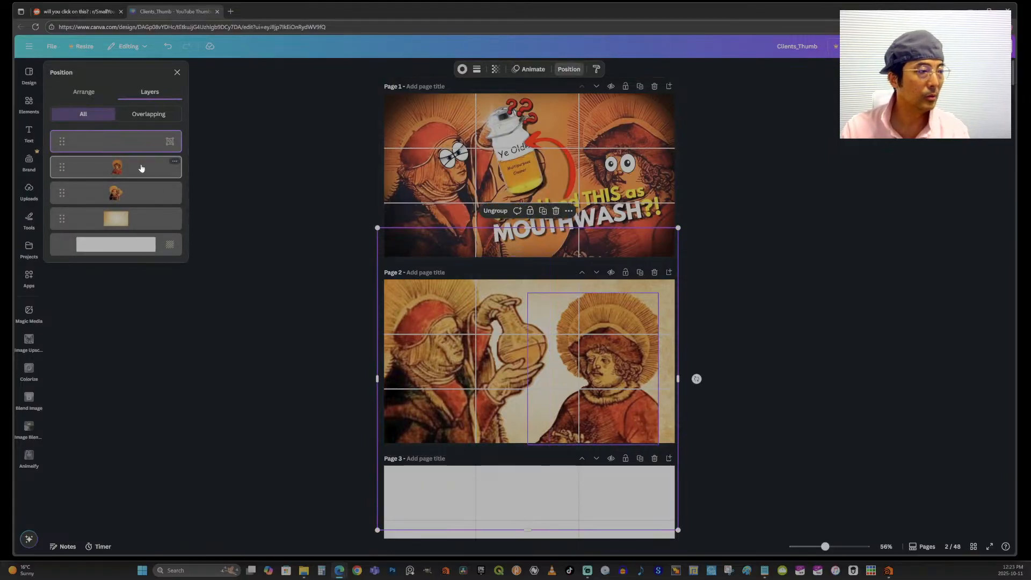
left_click(142, 168)
left_click_drag(659, 294, 697, 262)
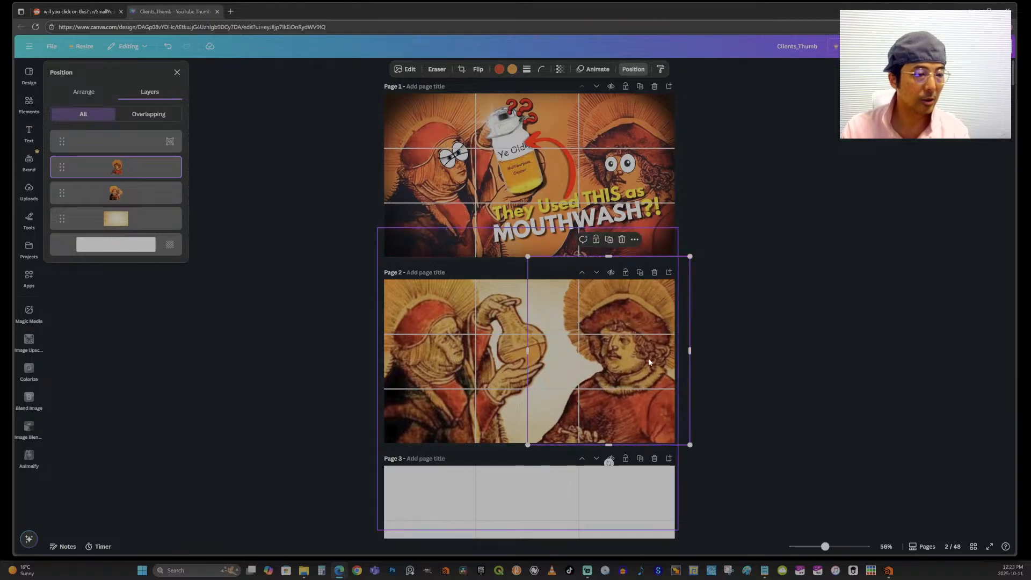
left_click(764, 446)
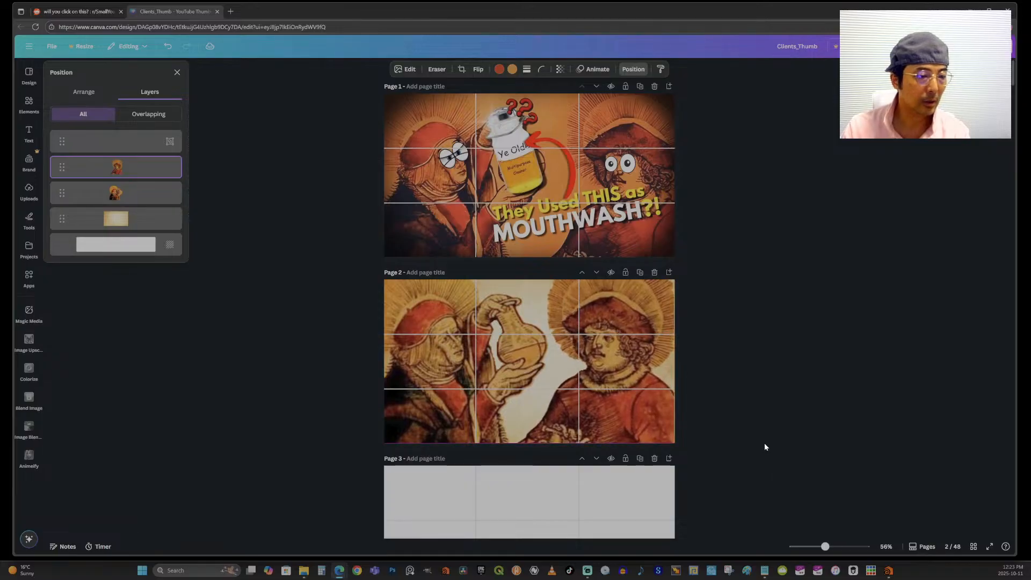
Step: Shift the right figure slightly toward the flask and enlarge it to cover the page's lower-right corner
left_click(585, 321)
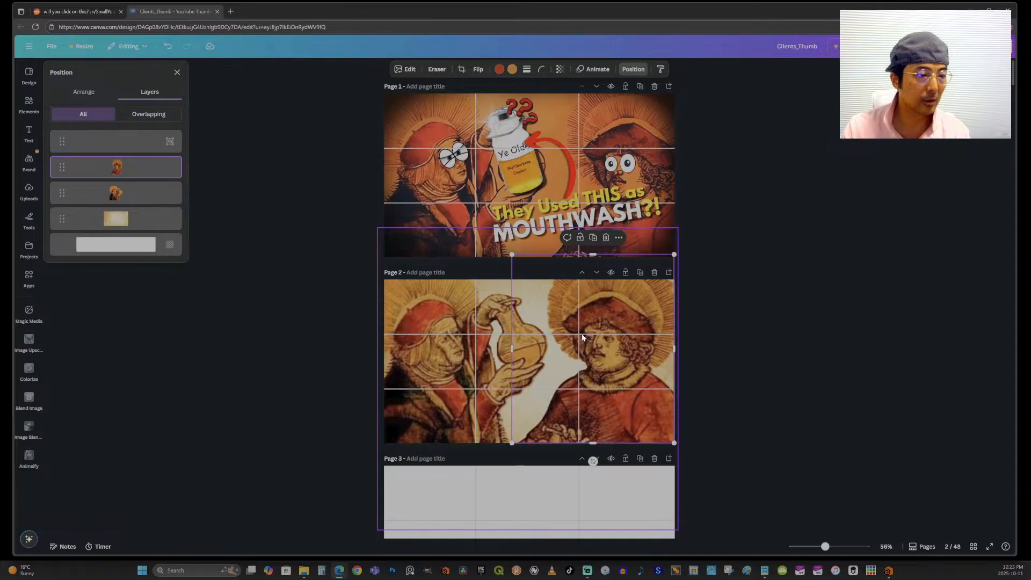
left_click(712, 380)
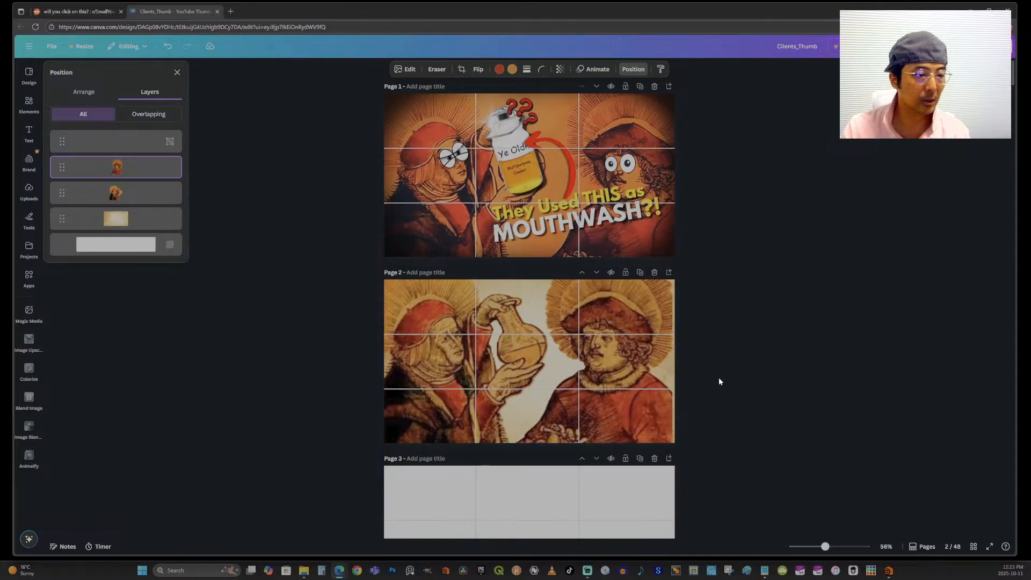
key("Up")
key("Up")
key("Up")
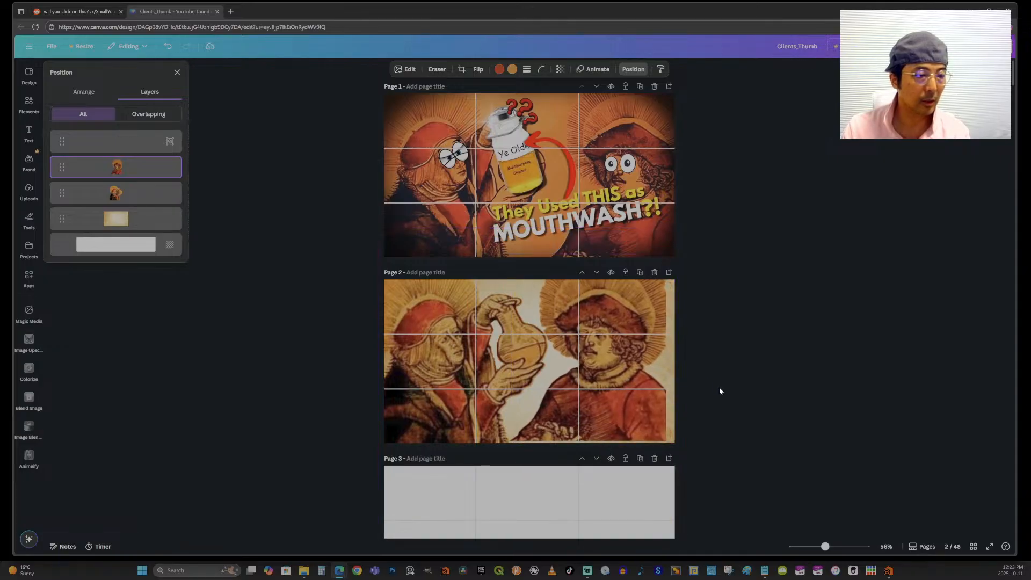
left_click_drag(666, 440, 679, 447)
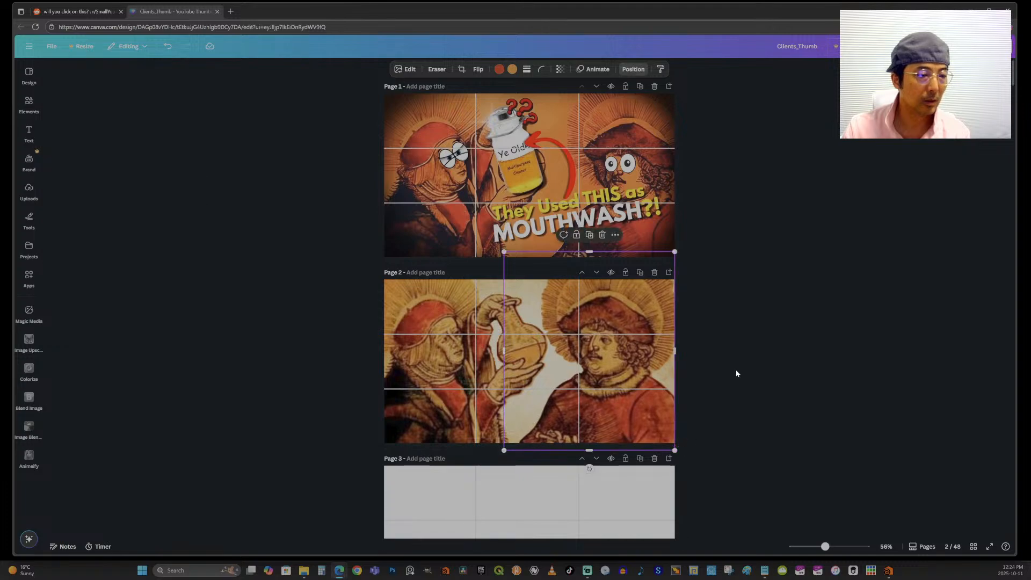
left_click(735, 369)
Step: Move page 2's grid group beneath the paper texture in the layer order to hide it
left_click(648, 413)
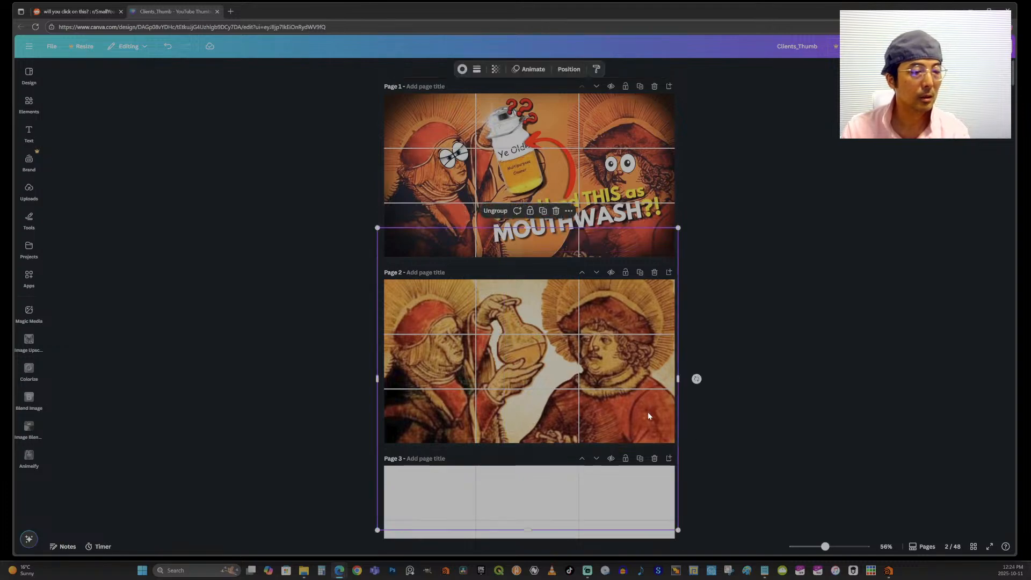
key("alt+1")
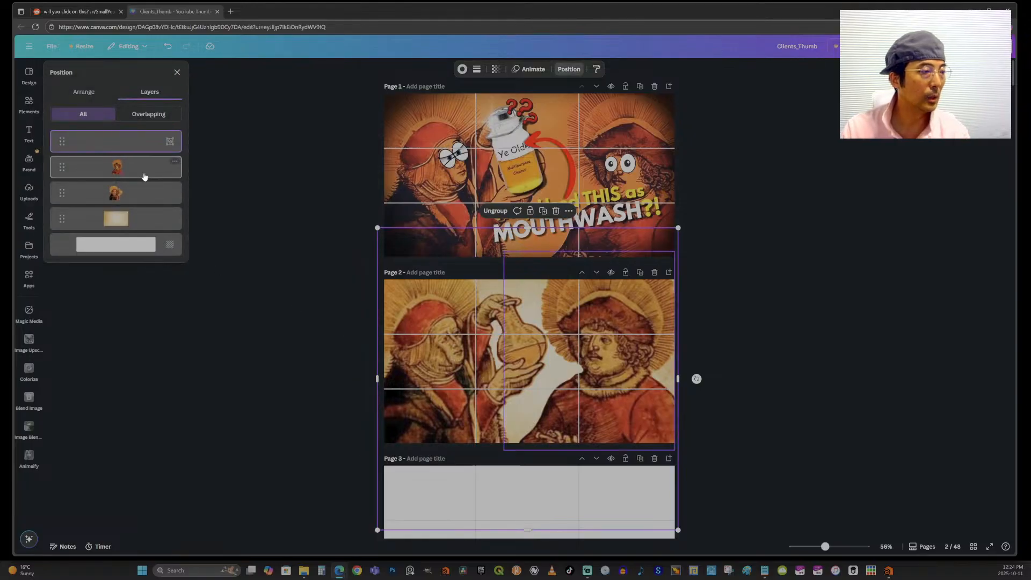
left_click(143, 172)
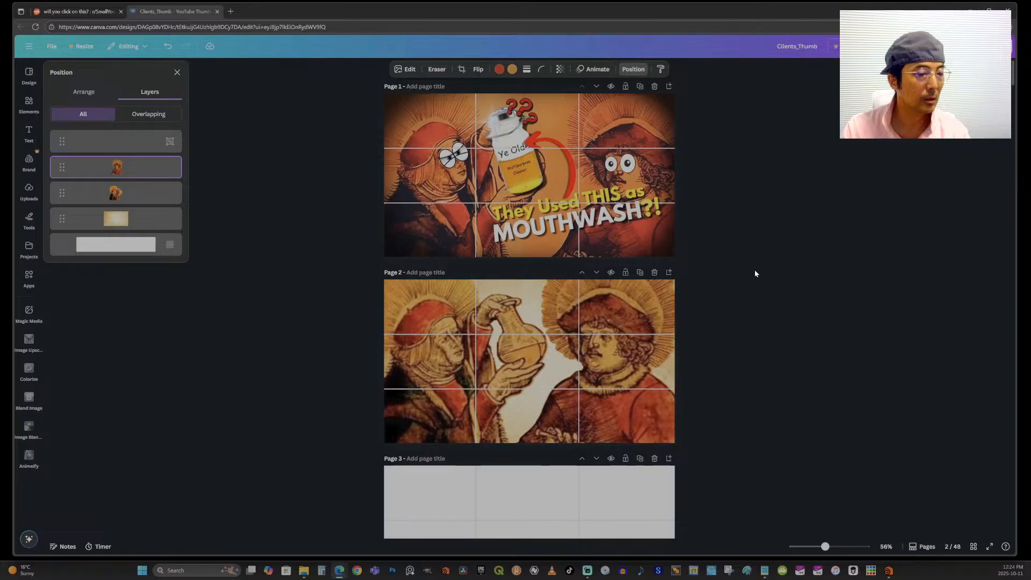
left_click_drag(131, 141, 129, 228)
left_click(755, 305)
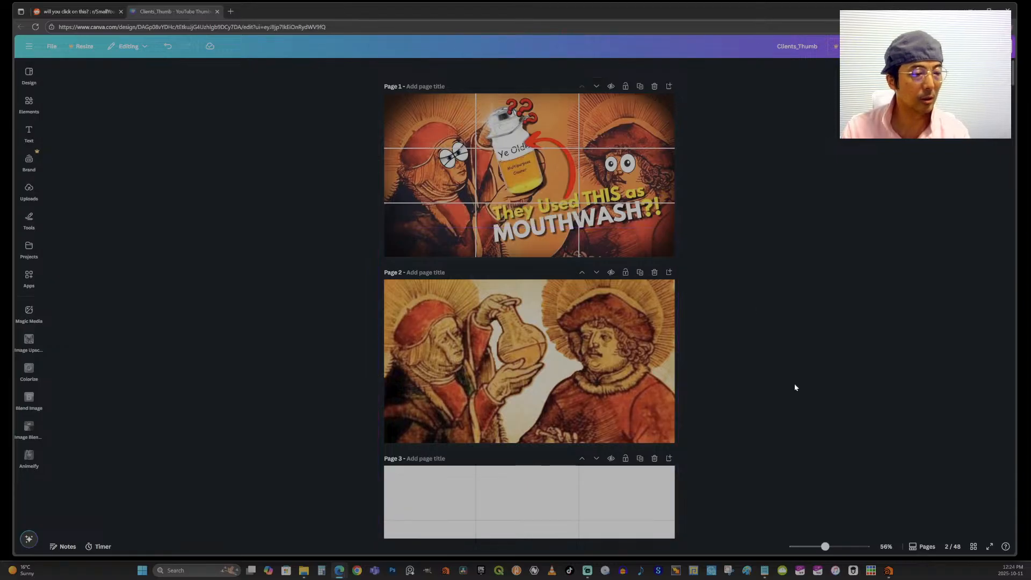
Step: Add the blue flask image to page 2, then size, tilt and position it over the drawn flask in the left figure's hands
left_click_drag(825, 547, 799, 553)
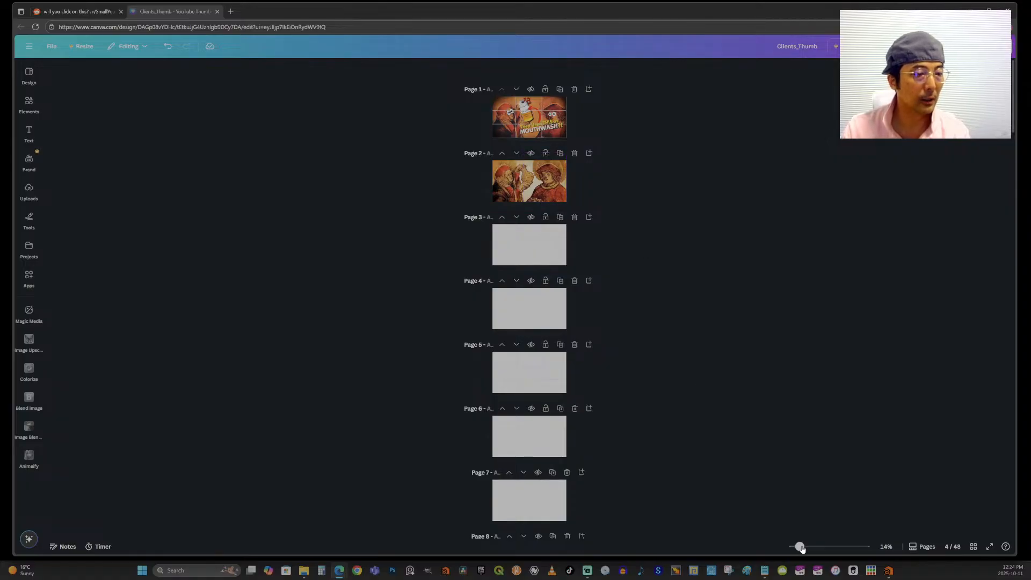
left_click_drag(802, 552, 817, 547)
scroll(773, 394, "up", 4)
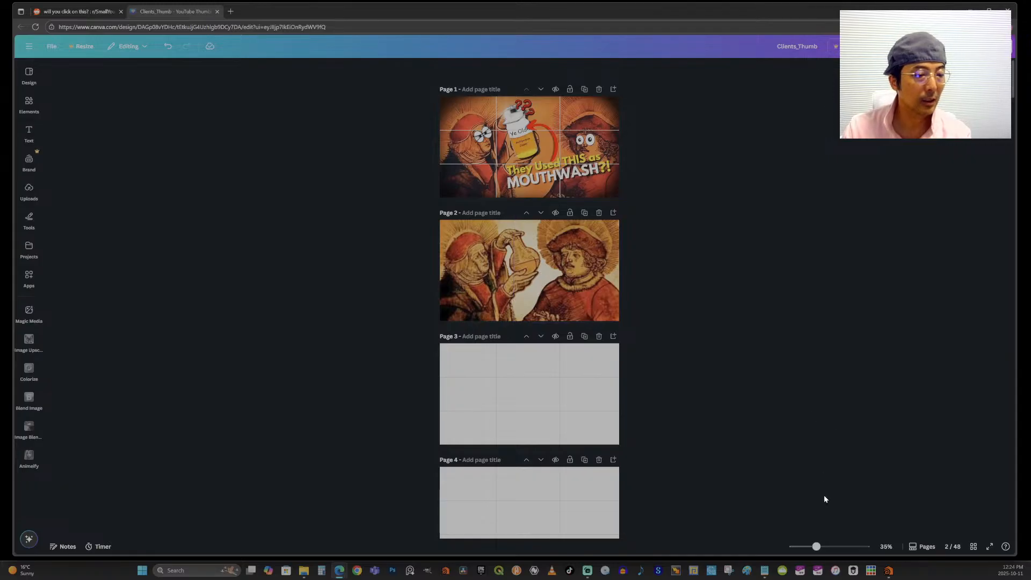
left_click_drag(817, 546, 827, 546)
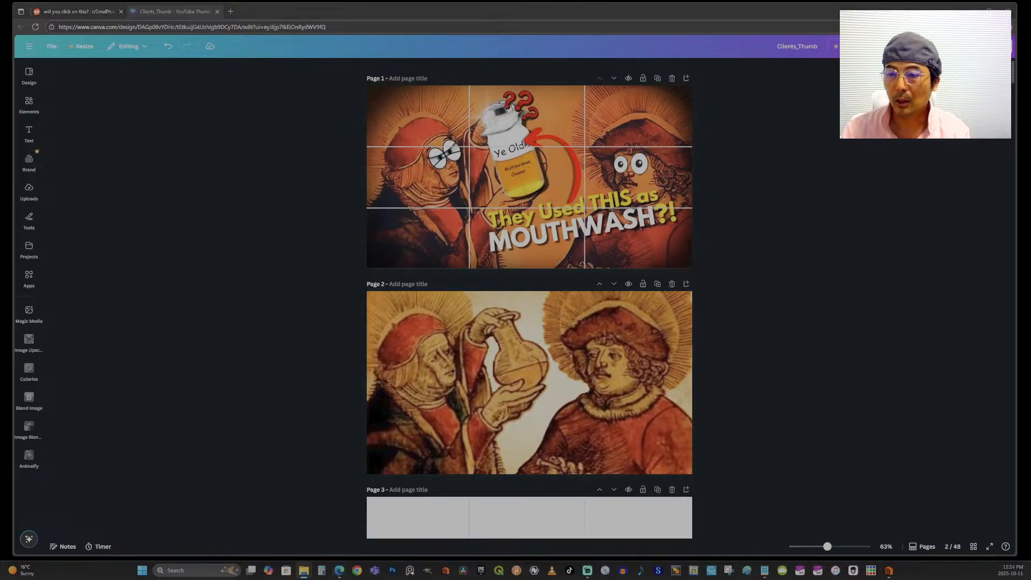
left_click_drag(602, 327, 536, 378)
left_click_drag(528, 444, 543, 336)
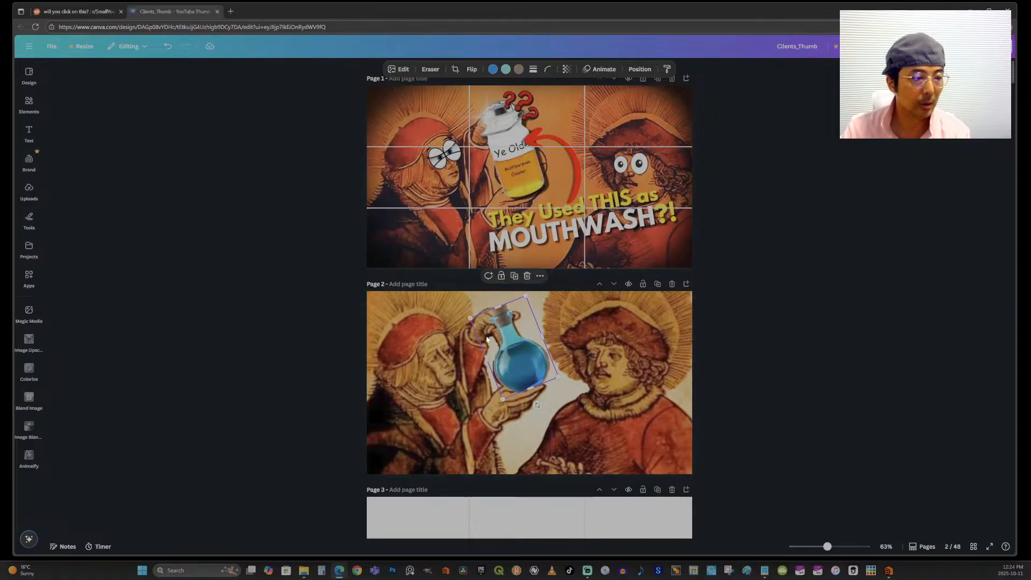
left_click_drag(484, 359, 482, 361)
left_click_drag(539, 407, 541, 406)
left_click_drag(498, 313, 500, 320)
left_click_drag(500, 319, 495, 313)
Step: Fine-tune the blue flask's width, tilt and position to cover the drawn flask
left_click(578, 319)
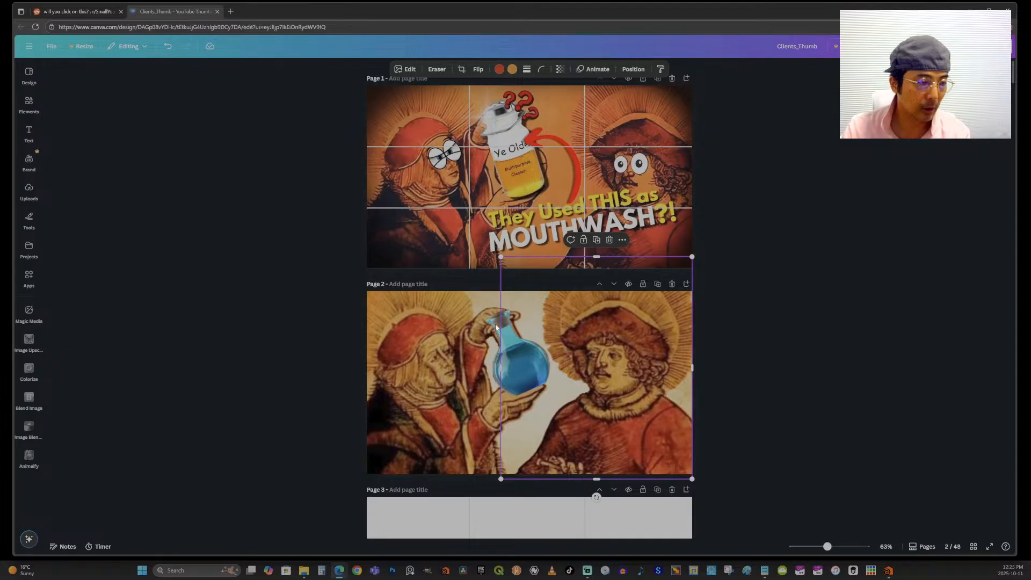
left_click(519, 345)
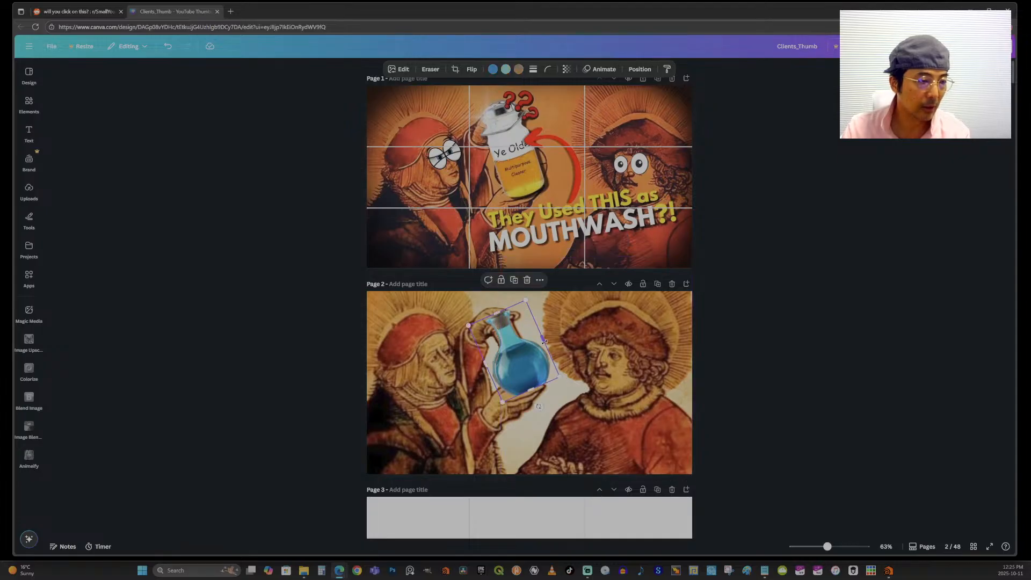
left_click_drag(544, 338, 546, 337)
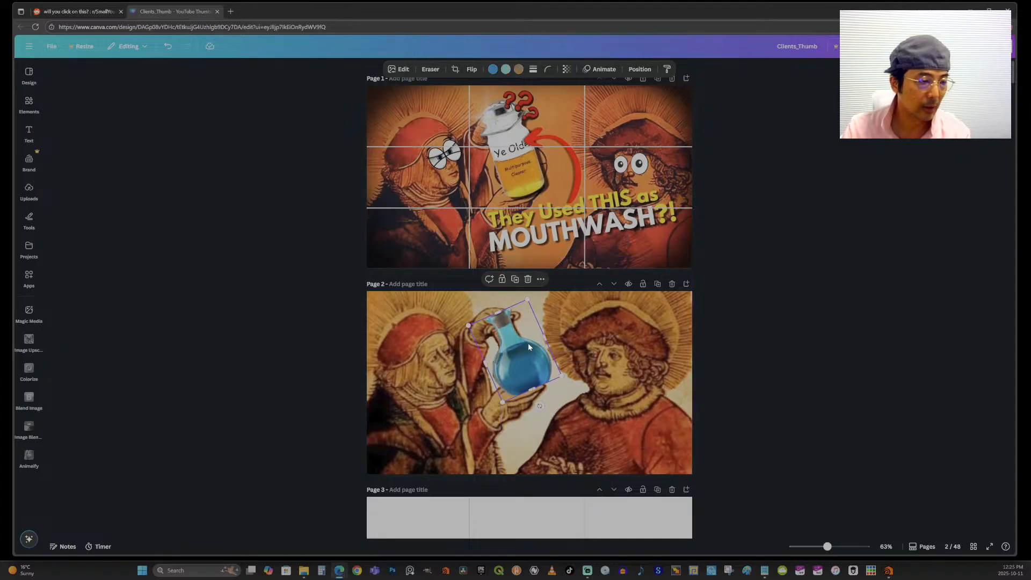
left_click_drag(527, 299, 527, 299)
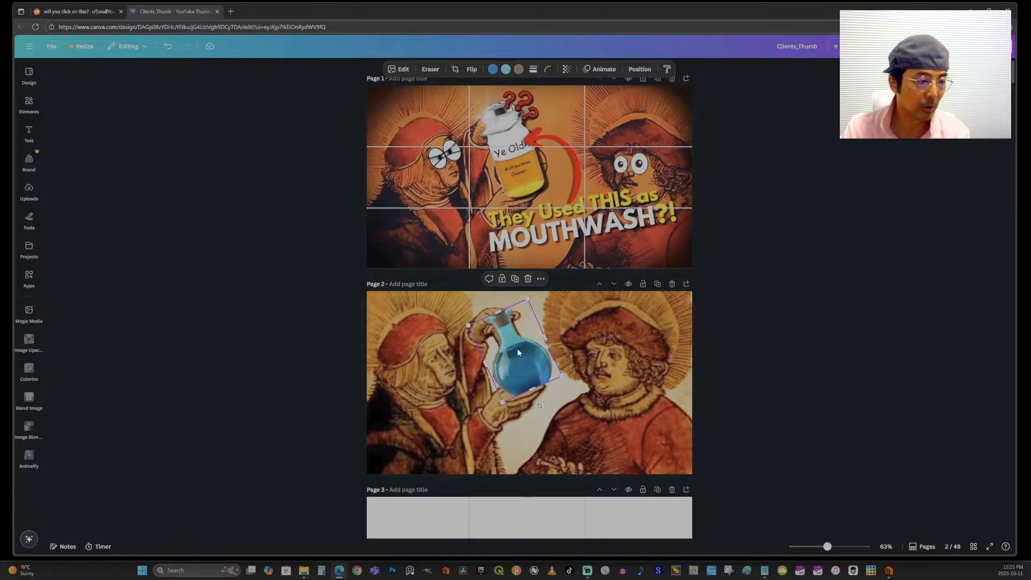
left_click_drag(540, 405, 541, 401)
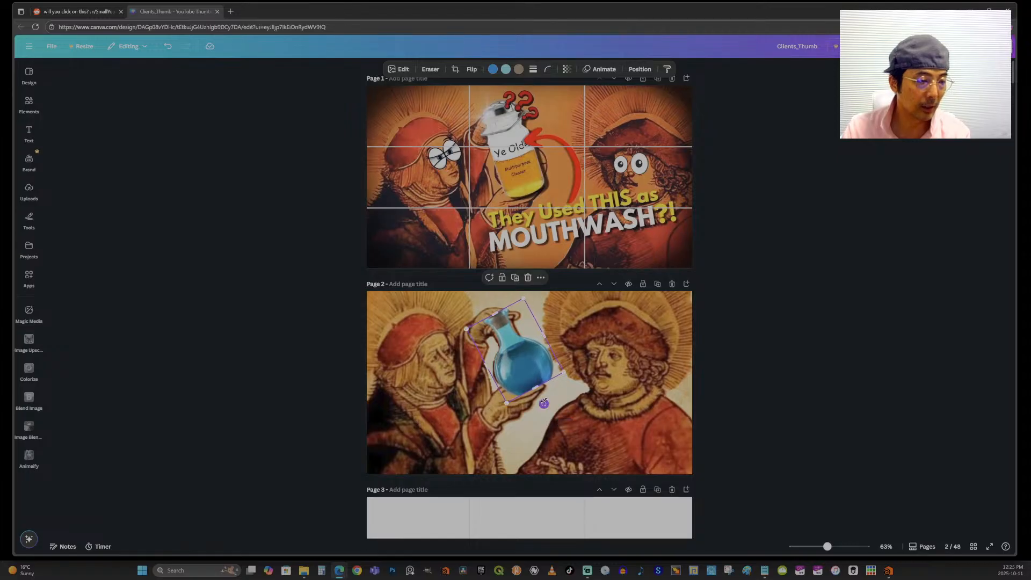
left_click_drag(524, 356, 522, 359)
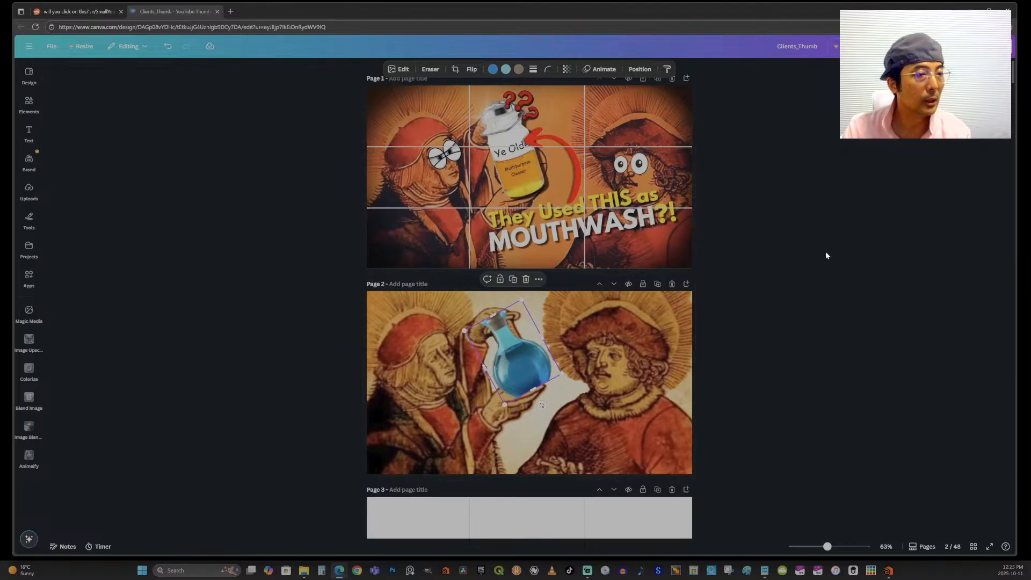
Step: Try adjusting the blue flask's transparency and leave it at 100
left_click(566, 69)
mouse_move(585, 102)
left_mouse_down()
mouse_move(556, 103)
mouse_move(592, 109)
left_mouse_up()
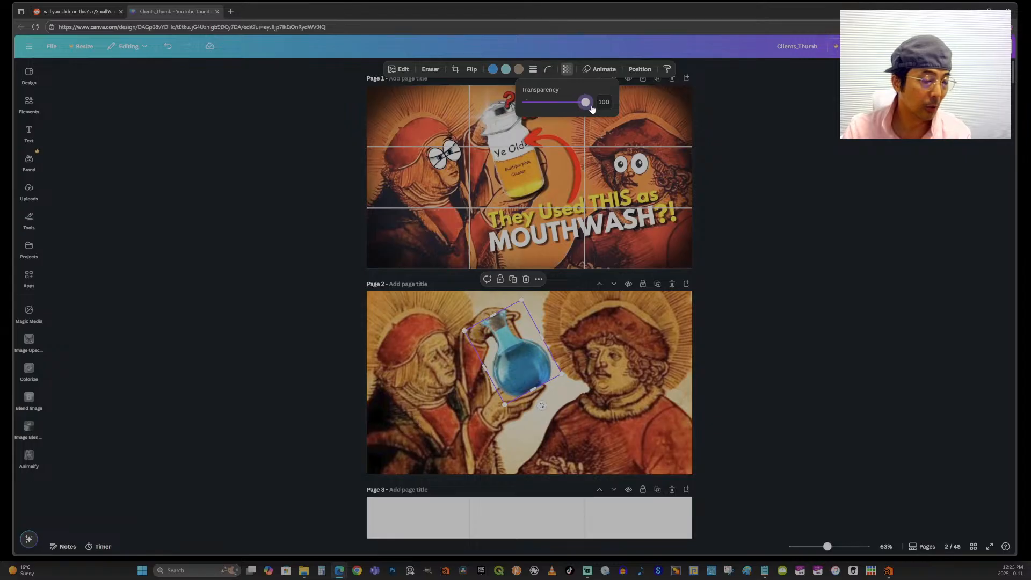
left_click(743, 262)
left_click(759, 267)
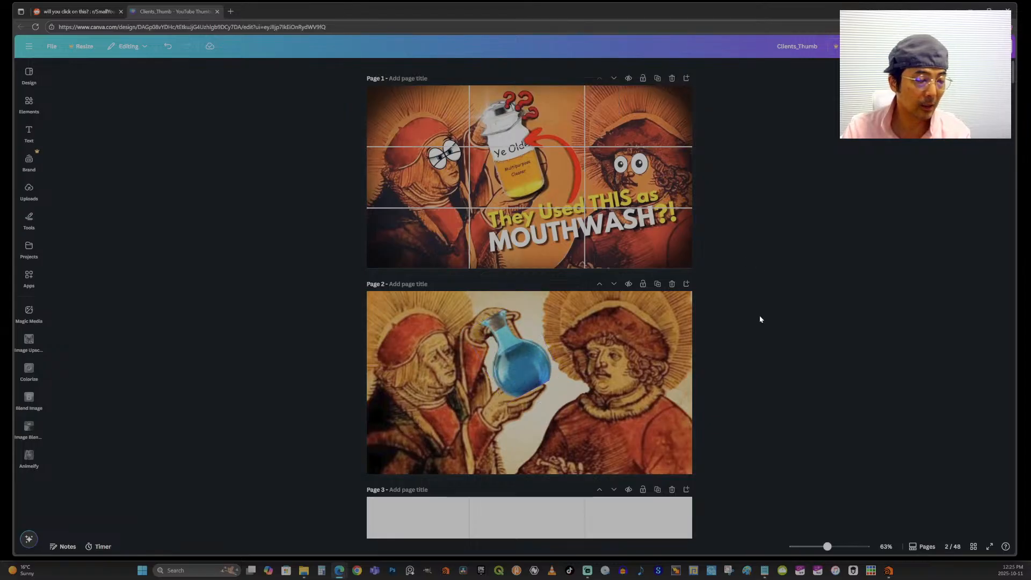
Step: Adjust the blue flask image to brightness 47, contrast 32, vibrance 30 and saturation 56
mouse_move(823, 546)
left_mouse_down()
mouse_move(774, 546)
mouse_move(828, 546)
left_mouse_up()
scroll(823, 459, "up", 8)
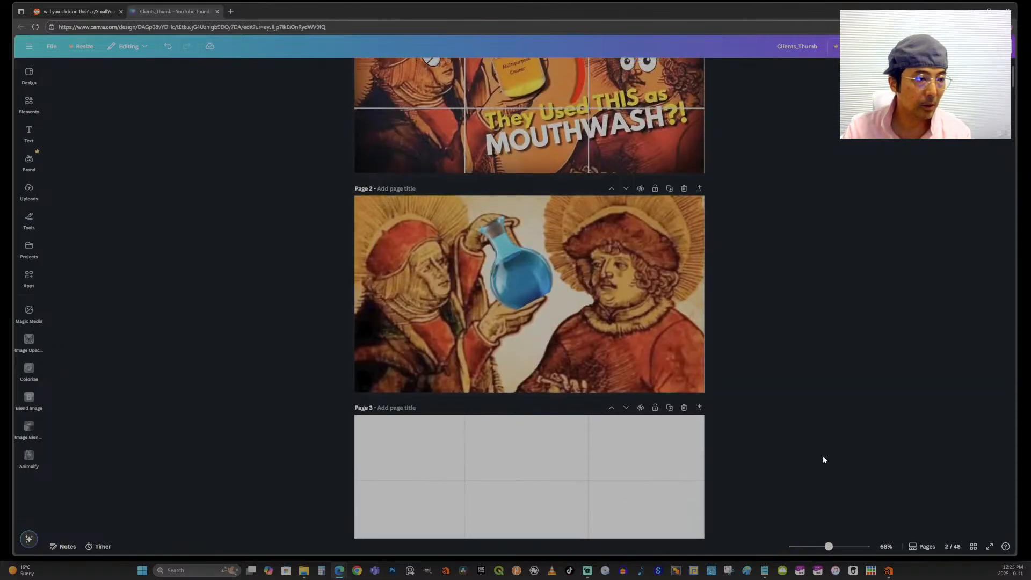
left_click(517, 395)
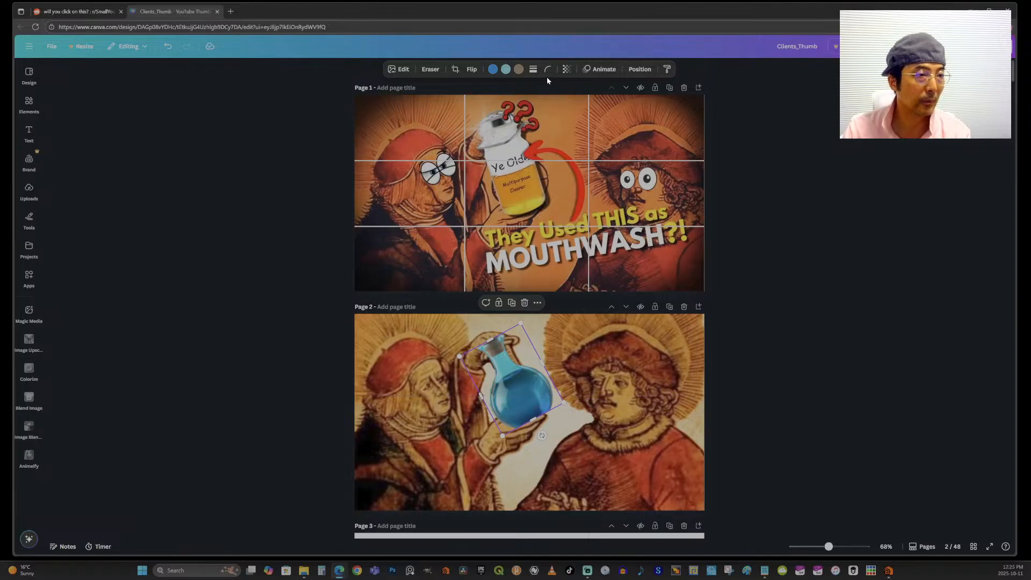
left_click(398, 69)
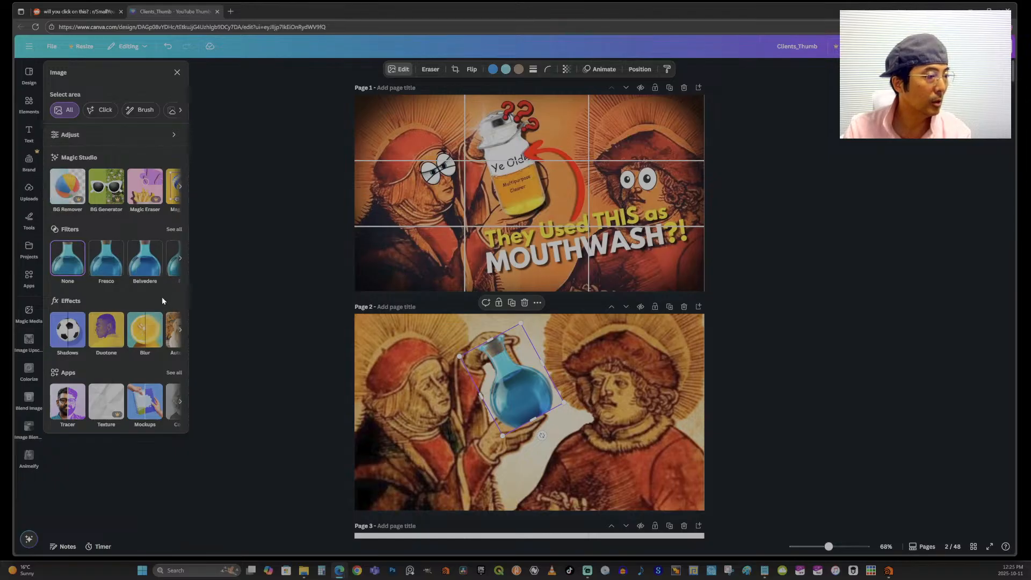
left_click(153, 135)
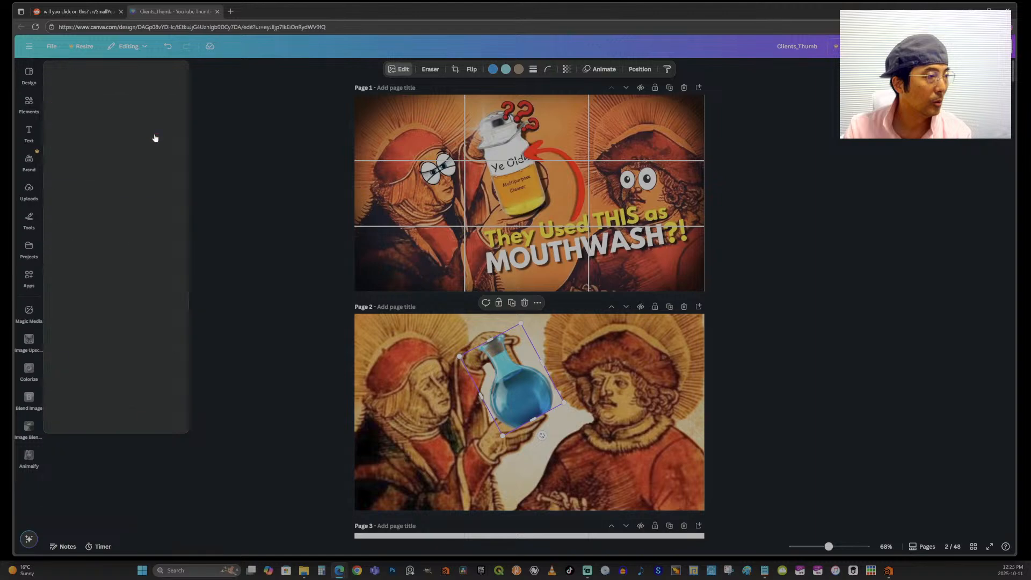
left_click_drag(101, 256, 119, 285)
left_click_drag(112, 284, 129, 344)
scroll(122, 344, "down", 3)
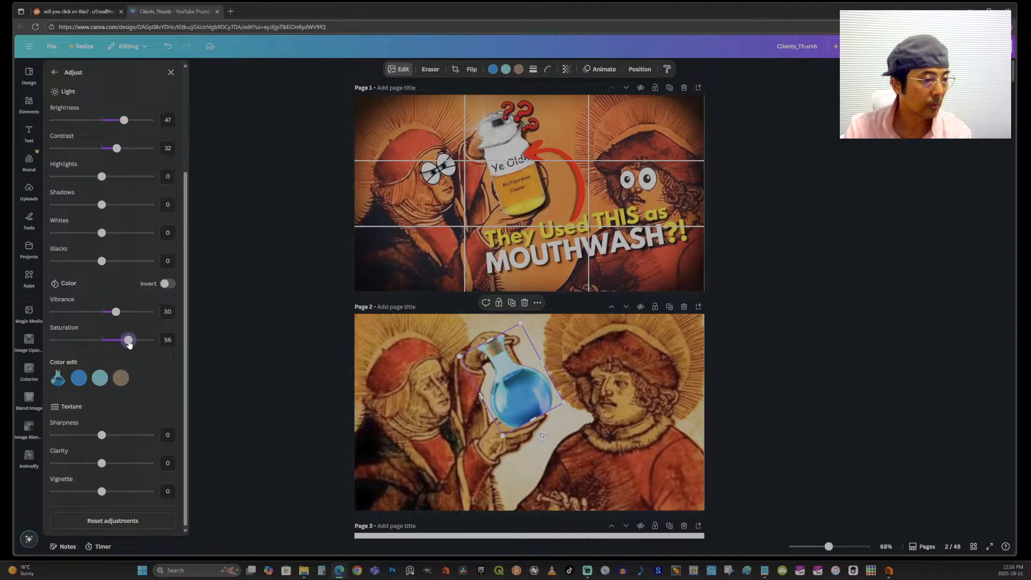
Step: Set the blue flask image's clarity to 85, keeping sharpness at 0
left_click_drag(100, 436, 137, 466)
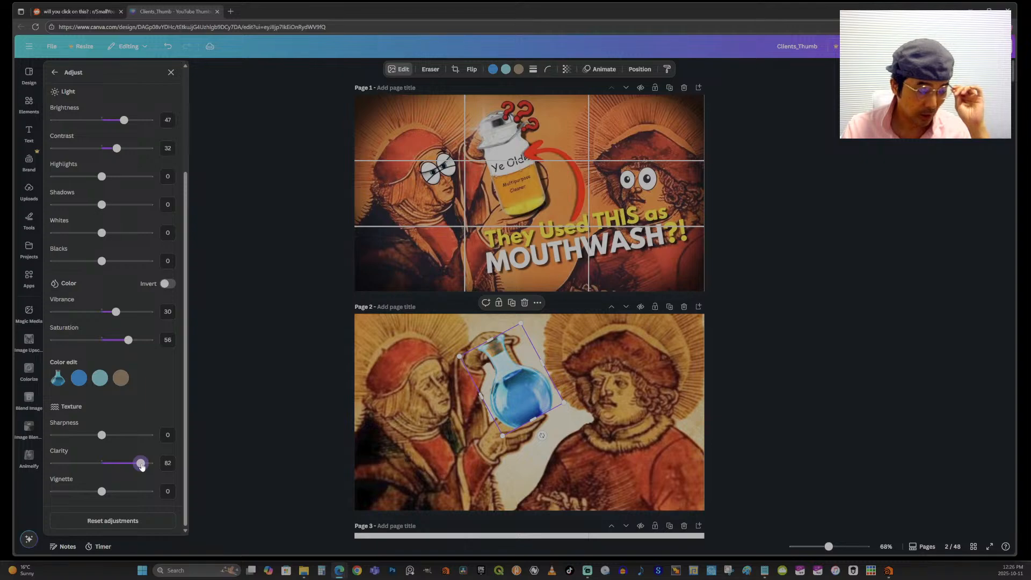
left_click_drag(142, 466, 144, 466)
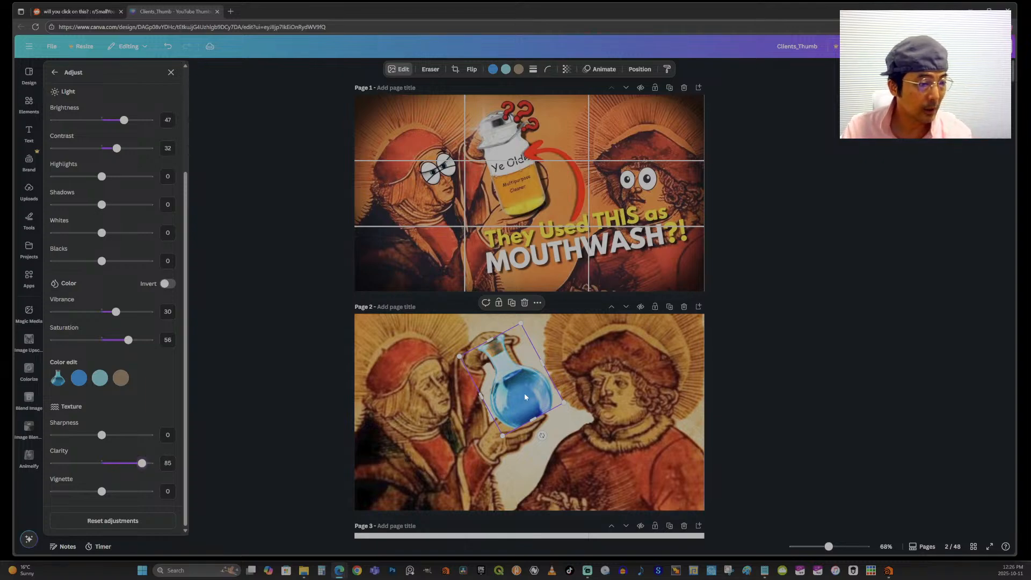
left_click(867, 356)
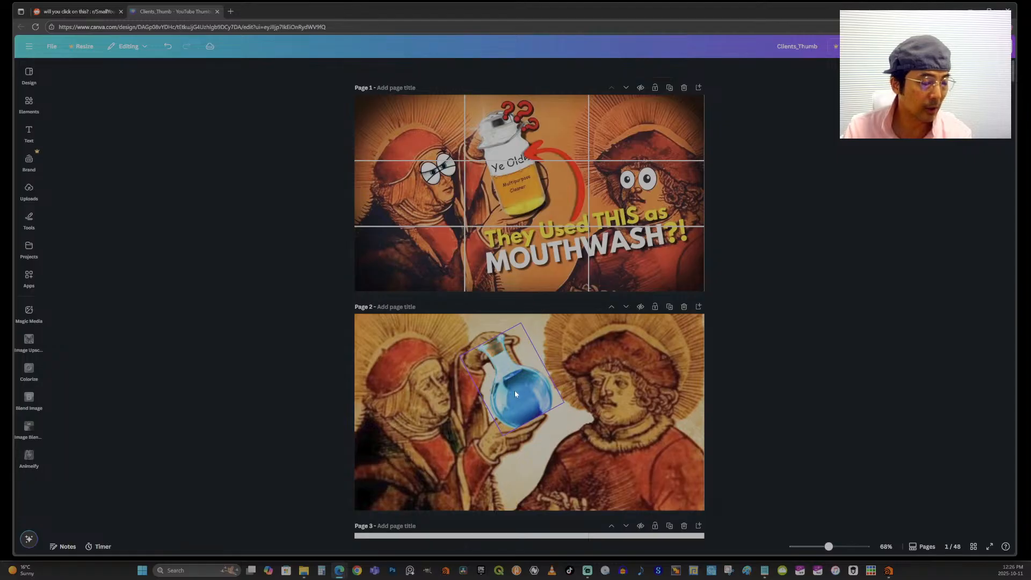
left_click(642, 391)
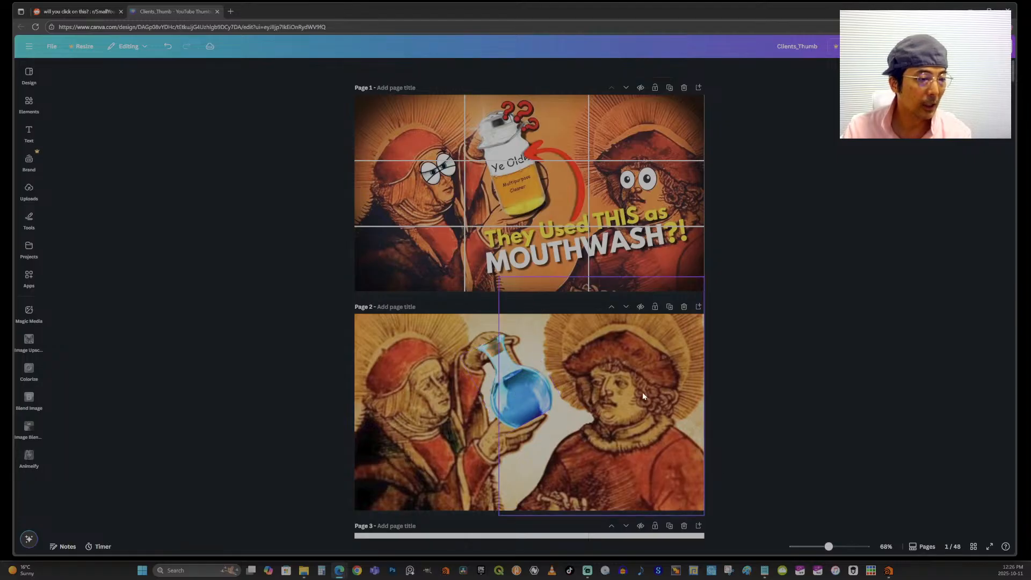
left_click(444, 427)
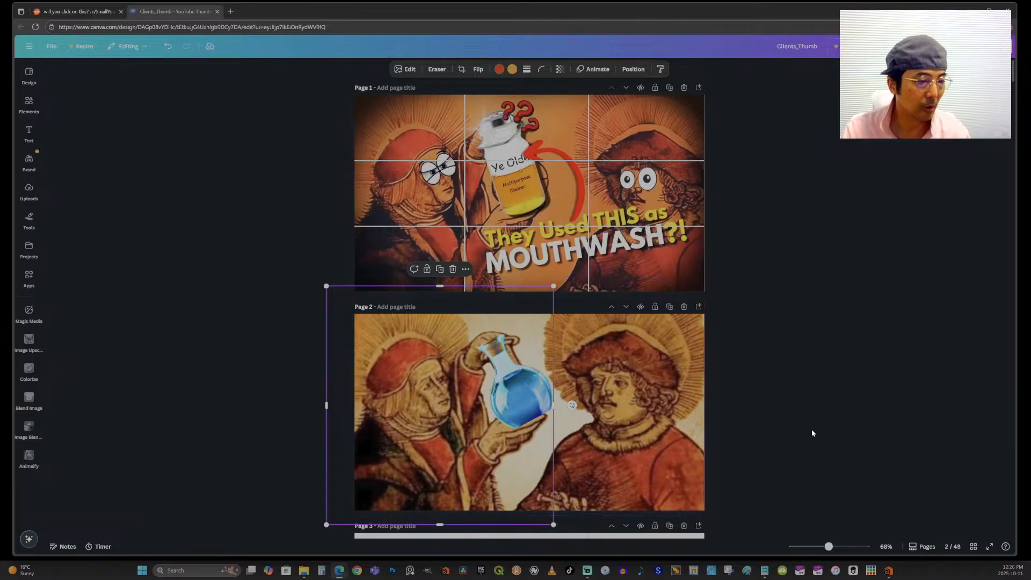
left_click(787, 441)
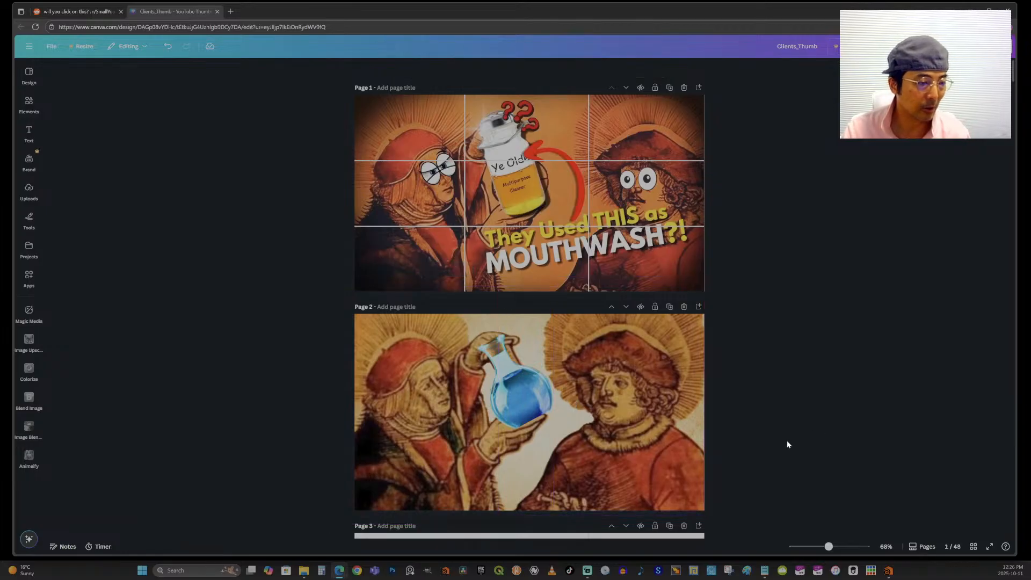
Step: Try a much larger blue flask on page 2, adjusting its tilt and position between the two figures
left_click(514, 399)
left_click_drag(534, 418, 541, 438)
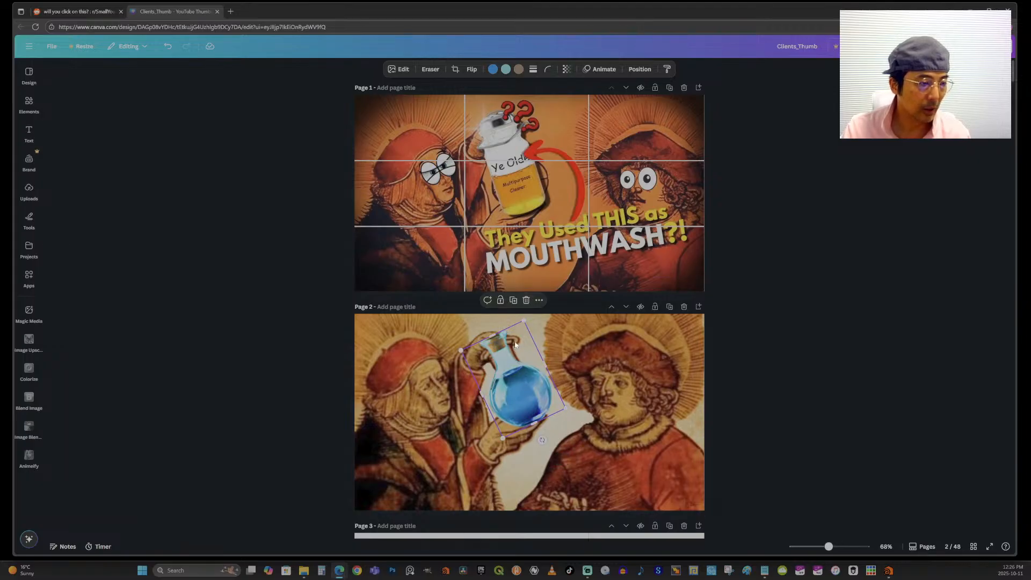
left_click_drag(565, 408, 547, 425)
left_click_drag(557, 472, 558, 475)
left_click(617, 430)
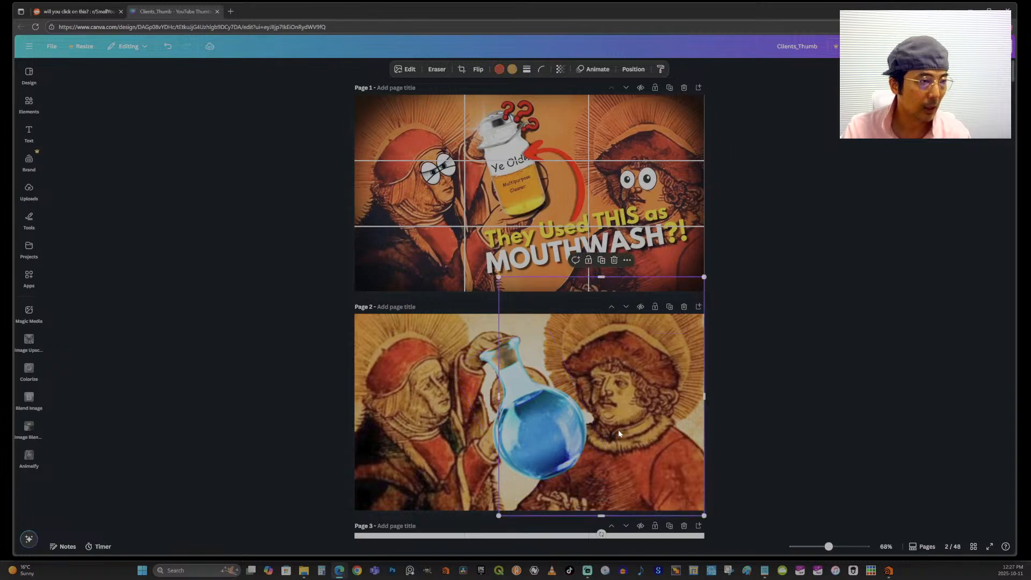
Step: Scale the blue flask back down and fit it over the drawn flask in the left figure's hands
left_click(566, 442)
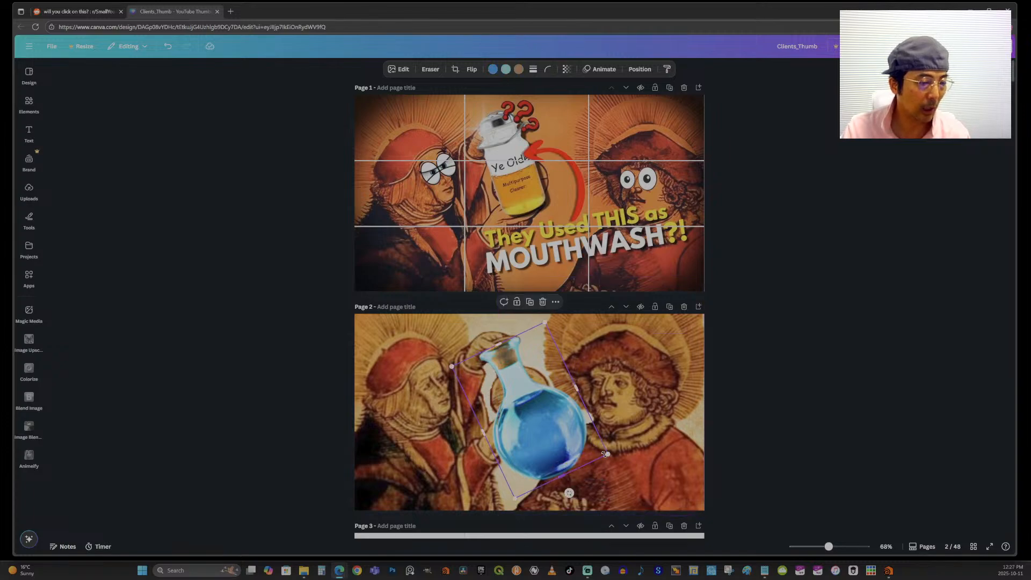
left_click_drag(607, 453, 540, 404)
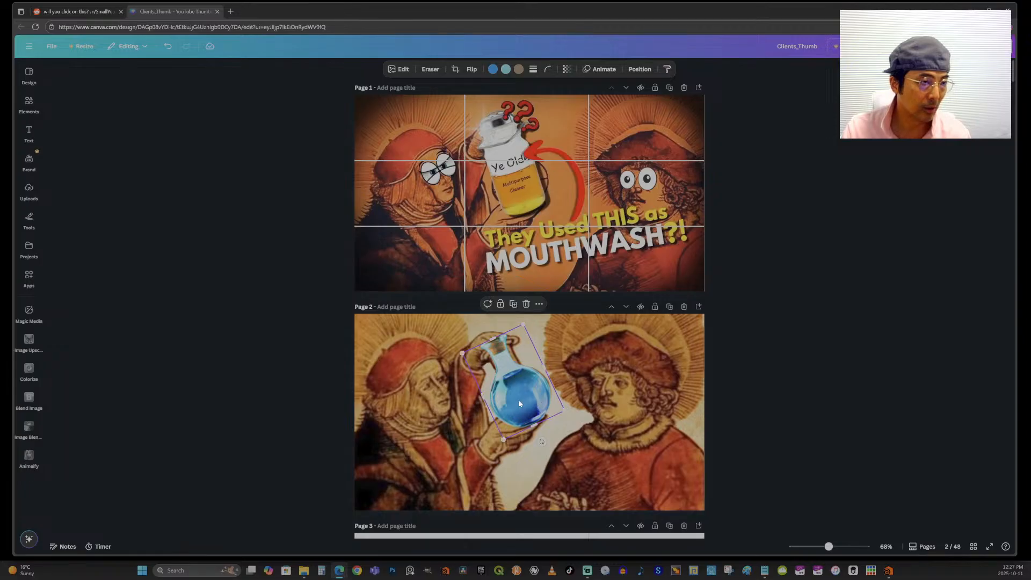
right_click(519, 404)
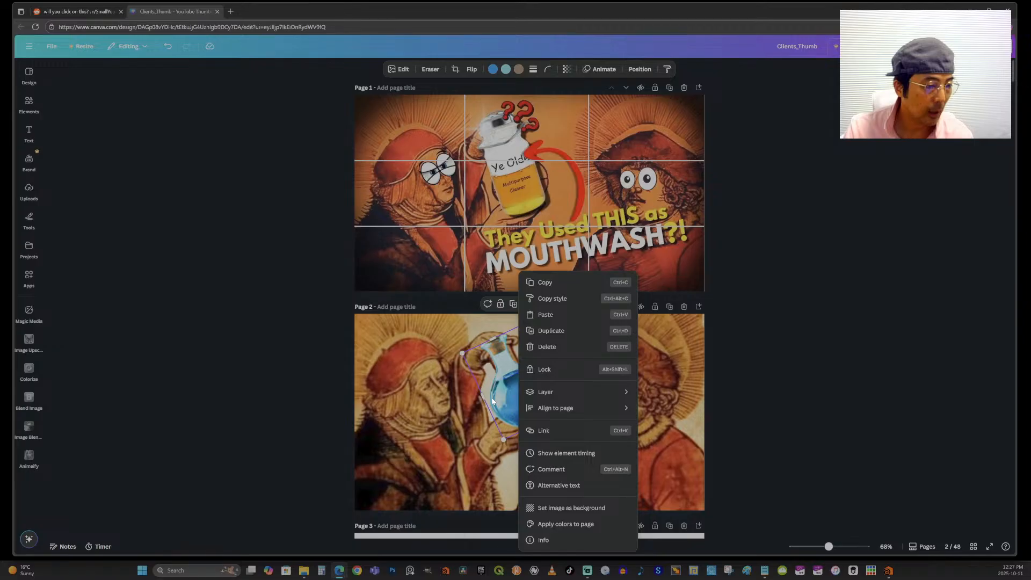
left_click(492, 400)
left_click_drag(503, 400, 505, 399)
left_click(813, 326)
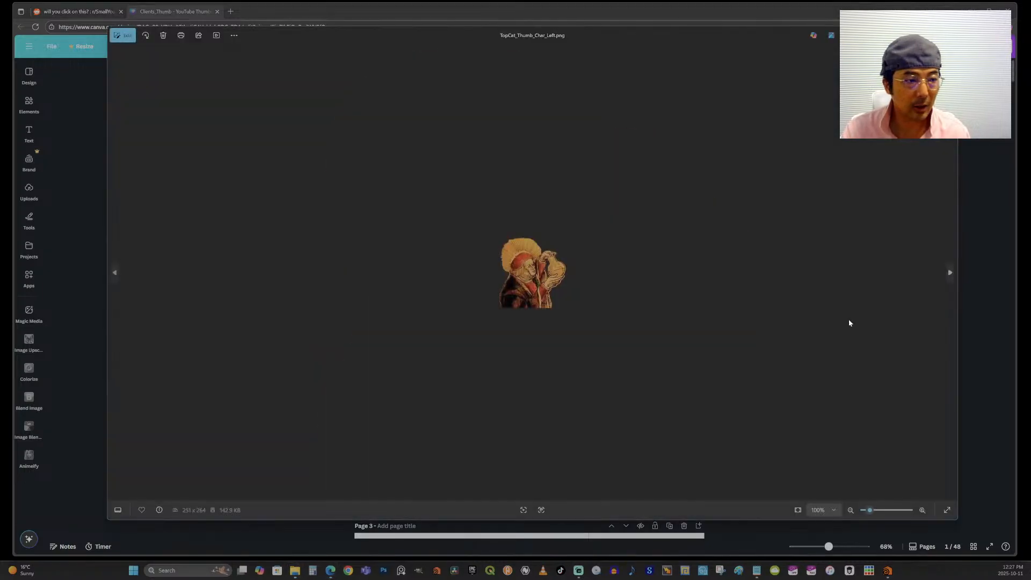
Step: Switch to Photos and crop TopCat_Thumb_Char_Left.png to the drawn flask and the hands holding it, about 85 x 116 pixels
scroll(555, 278, "up", 8)
scroll(555, 278, "up", 3)
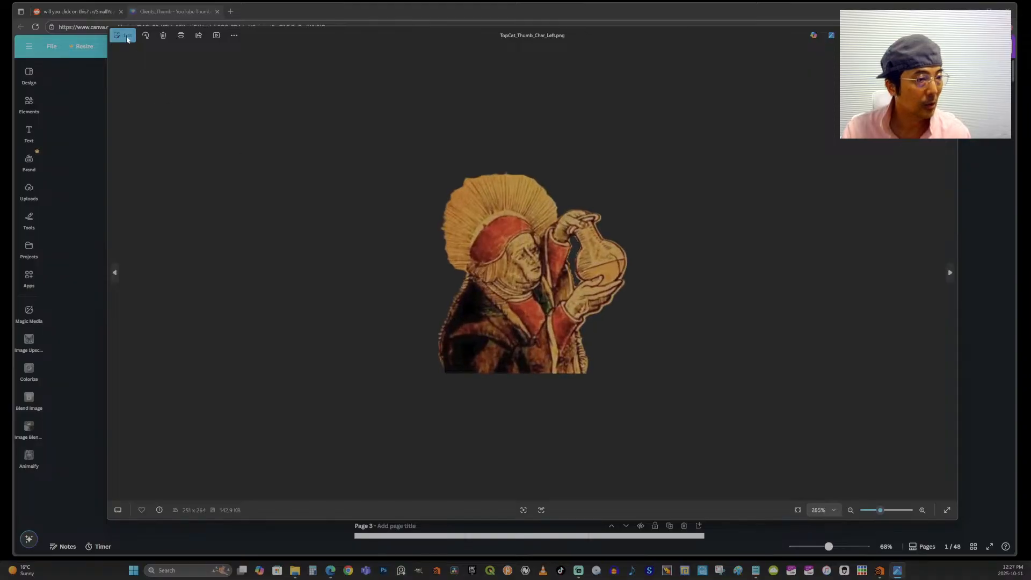
left_click(126, 38)
left_click_drag(359, 267, 587, 300)
left_click_drag(532, 95, 529, 159)
left_click_drag(533, 455, 549, 292)
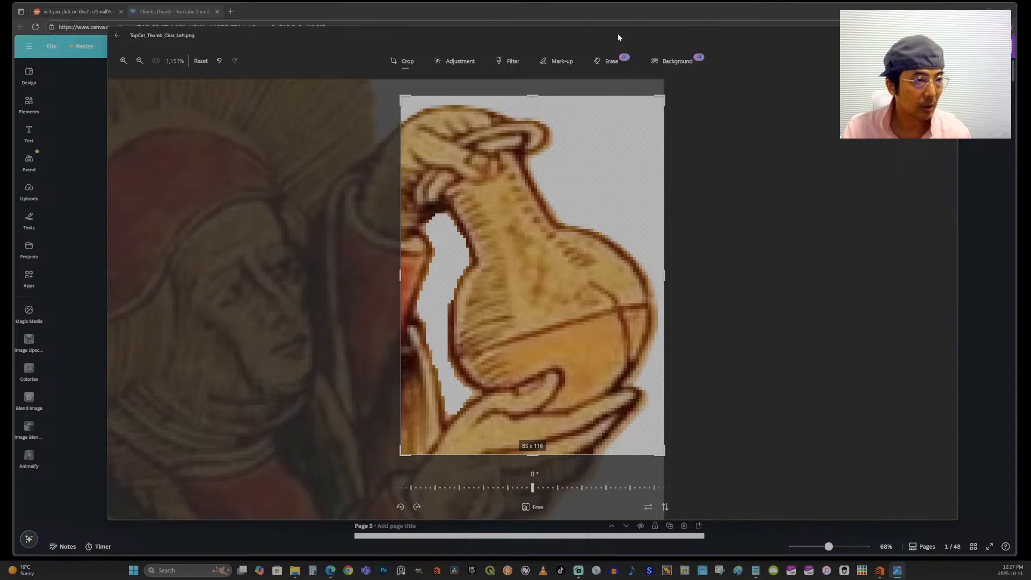
Step: Set the cropped image's background to Remove and turn on the background brush tool with a brush size of 100
left_click_drag(618, 38, 708, 72)
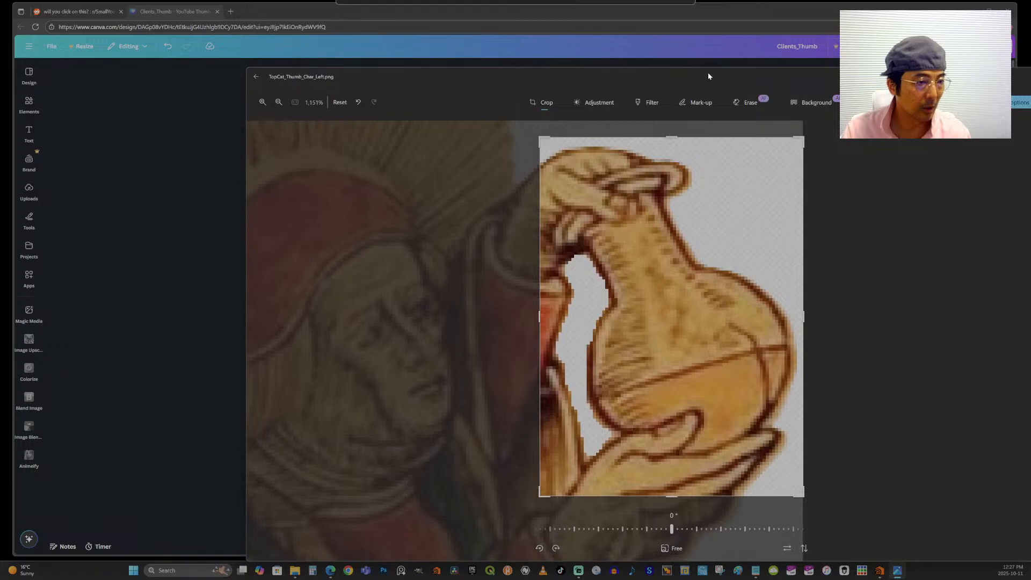
left_click_drag(585, 72, 641, 89)
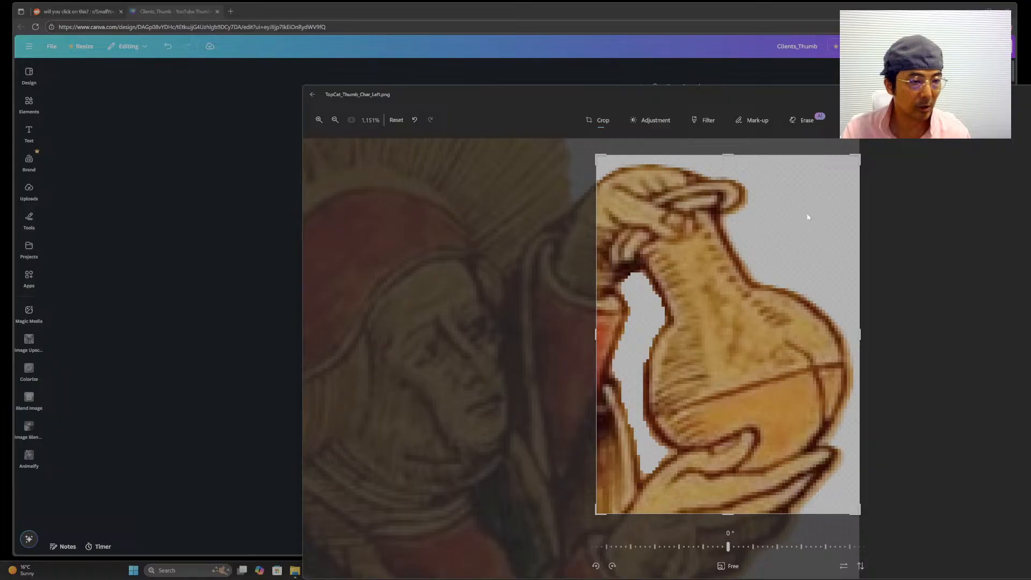
left_click(866, 120)
left_click_drag(869, 86, 703, 73)
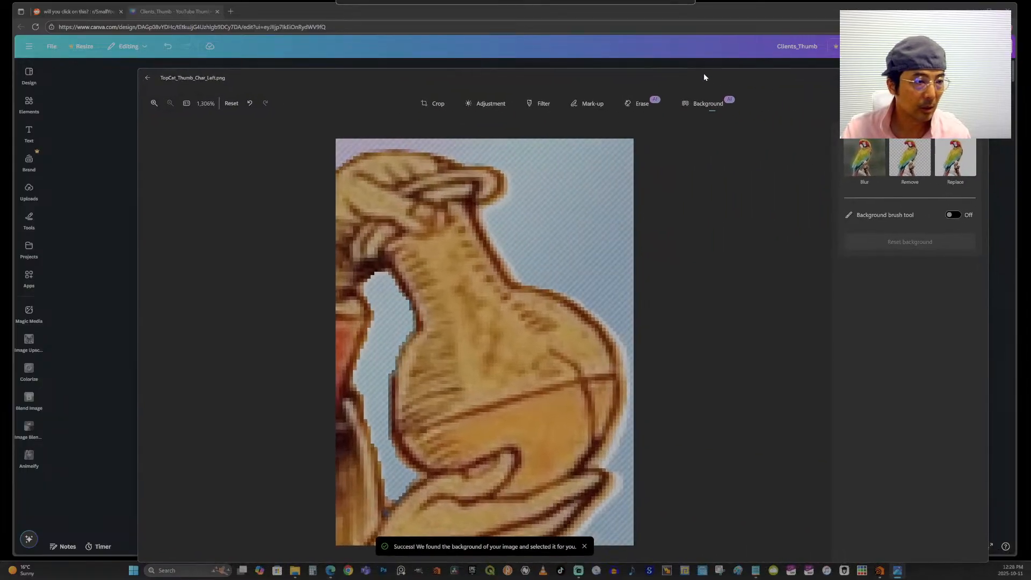
left_click(918, 184)
left_click(953, 211)
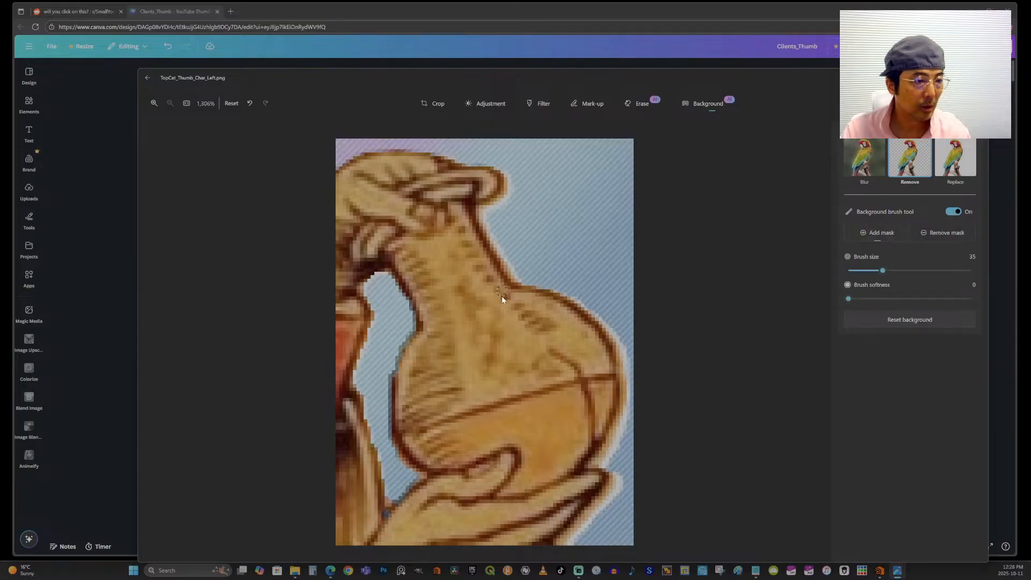
scroll(503, 295, "up", 3)
scroll(500, 310, "down", 3)
left_click_drag(891, 270, 971, 270)
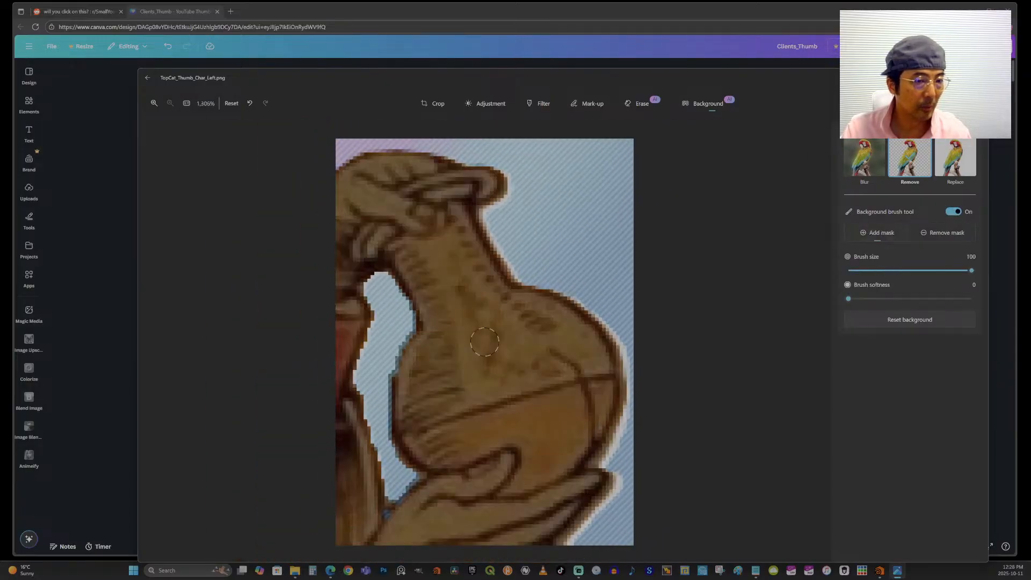
Step: Paint the removal mask over the drawn flask's round body, undoing and redoing strokes near the lower hand
left_click_drag(428, 384, 431, 335)
mouse_move(407, 379)
left_mouse_down()
mouse_move(444, 328)
mouse_move(518, 288)
mouse_move(494, 292)
mouse_move(526, 293)
left_mouse_up()
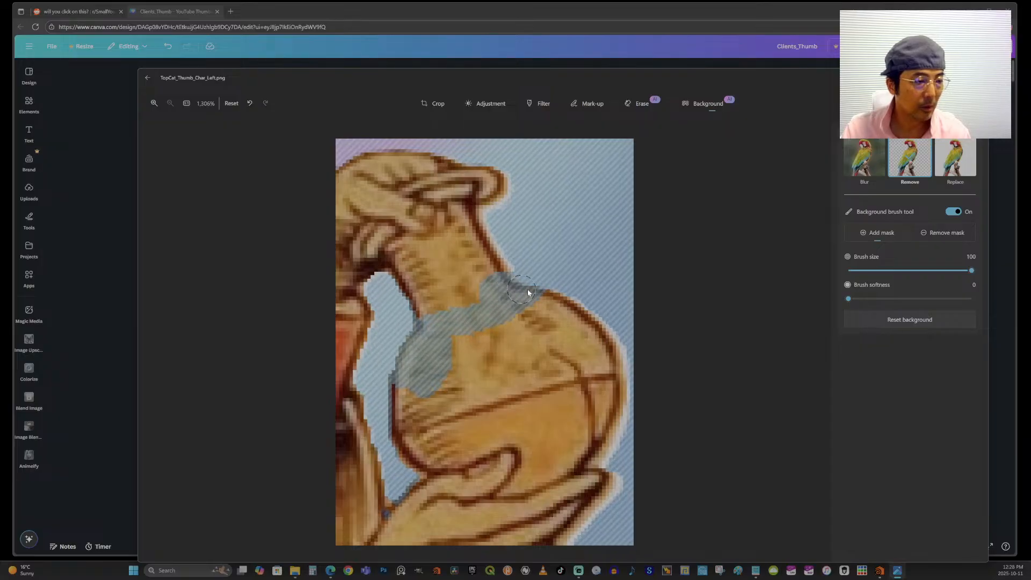
mouse_move(408, 408)
left_mouse_down()
mouse_move(399, 433)
mouse_move(524, 328)
mouse_move(504, 331)
mouse_move(571, 299)
mouse_move(612, 359)
mouse_move(616, 412)
mouse_move(620, 334)
mouse_move(619, 427)
mouse_move(585, 451)
mouse_move(605, 458)
mouse_move(577, 454)
mouse_move(580, 349)
mouse_move(559, 338)
mouse_move(594, 417)
left_mouse_up()
mouse_move(524, 378)
left_mouse_down()
mouse_move(493, 384)
mouse_move(556, 352)
mouse_move(482, 369)
mouse_move(528, 335)
mouse_move(444, 394)
mouse_move(444, 381)
mouse_move(409, 460)
mouse_move(475, 401)
mouse_move(434, 422)
mouse_move(444, 422)
mouse_move(437, 464)
mouse_move(416, 464)
mouse_move(486, 443)
mouse_move(513, 418)
left_mouse_up()
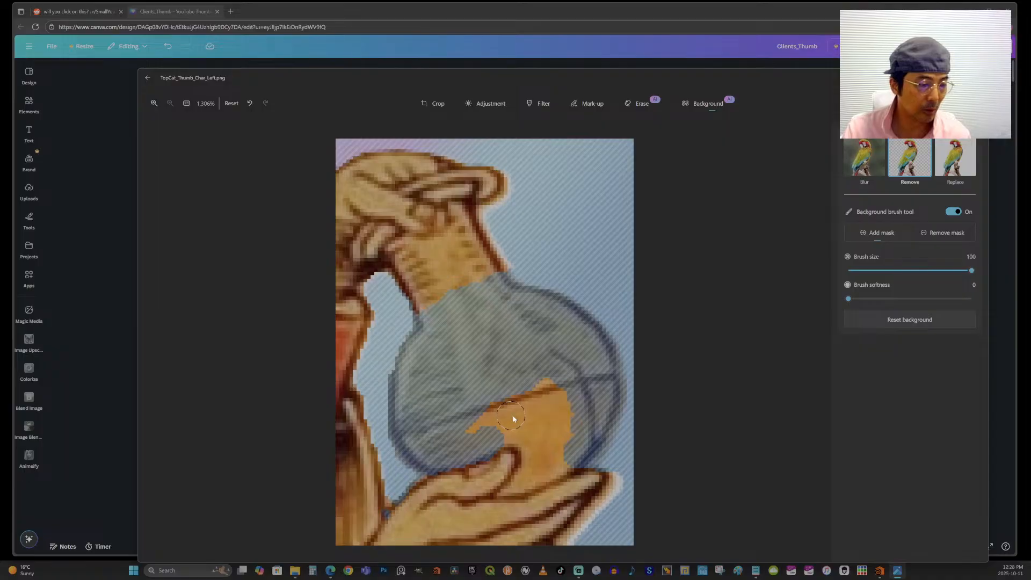
key("ctrl+z")
key("ctrl+z")
mouse_move(465, 452)
left_mouse_down()
mouse_move(499, 432)
mouse_move(479, 440)
mouse_move(486, 426)
mouse_move(476, 422)
mouse_move(553, 383)
mouse_move(503, 430)
mouse_move(577, 405)
mouse_move(521, 426)
mouse_move(566, 436)
mouse_move(541, 459)
left_mouse_up()
Step: Mask the flask's liquid between thumb and fingers of the lower hand, restoring the overpainted finger edge with Remove mask
scroll(521, 481, "up", 5)
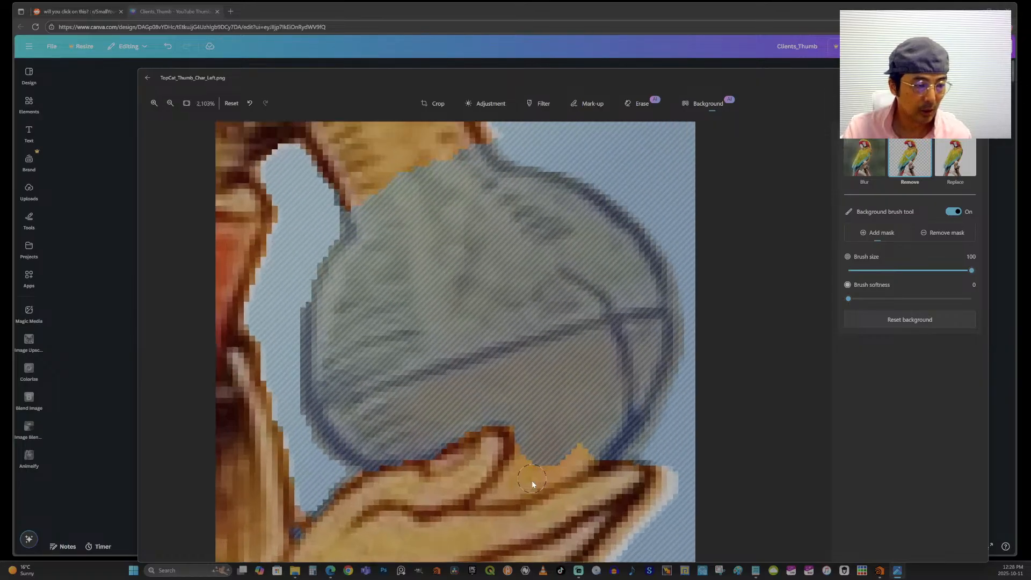
mouse_move(456, 509)
left_mouse_down()
mouse_move(498, 488)
mouse_move(539, 427)
mouse_move(489, 487)
mouse_move(521, 429)
left_mouse_up()
mouse_move(506, 503)
left_mouse_down()
mouse_move(589, 427)
mouse_move(560, 477)
mouse_move(549, 477)
mouse_move(609, 417)
mouse_move(629, 418)
mouse_move(579, 457)
mouse_move(622, 436)
left_mouse_up()
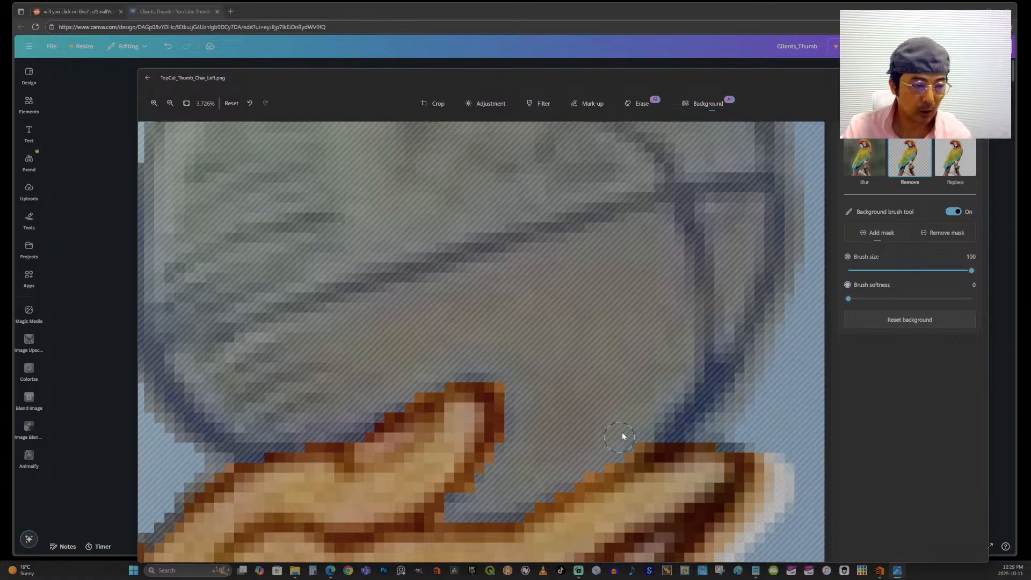
left_click(671, 456)
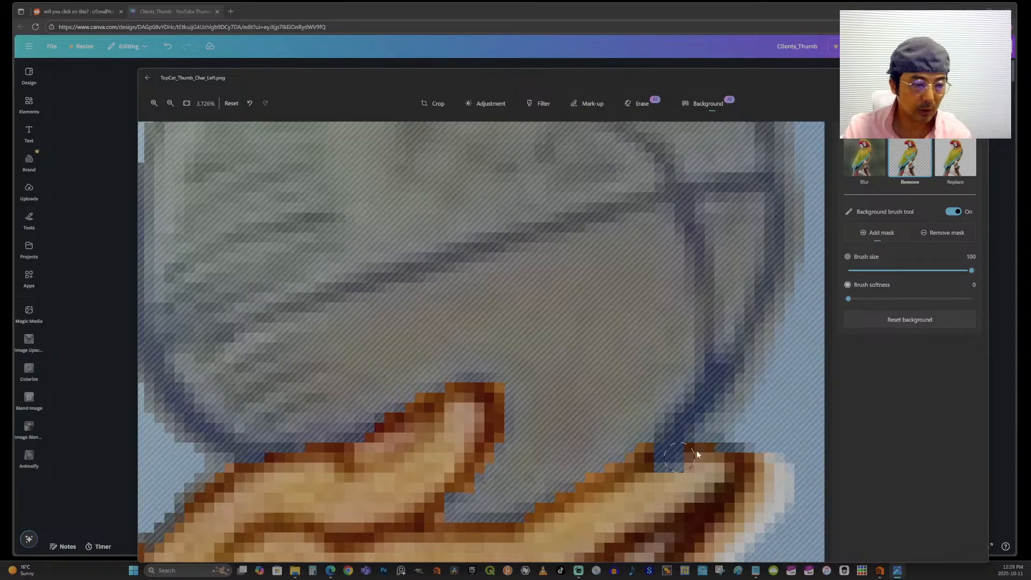
left_click(945, 233)
left_click(669, 456)
left_click(887, 238)
Step: Mask the drawn flask's neck and the finger behind it, just below the upper hand
scroll(739, 408, "down", 5)
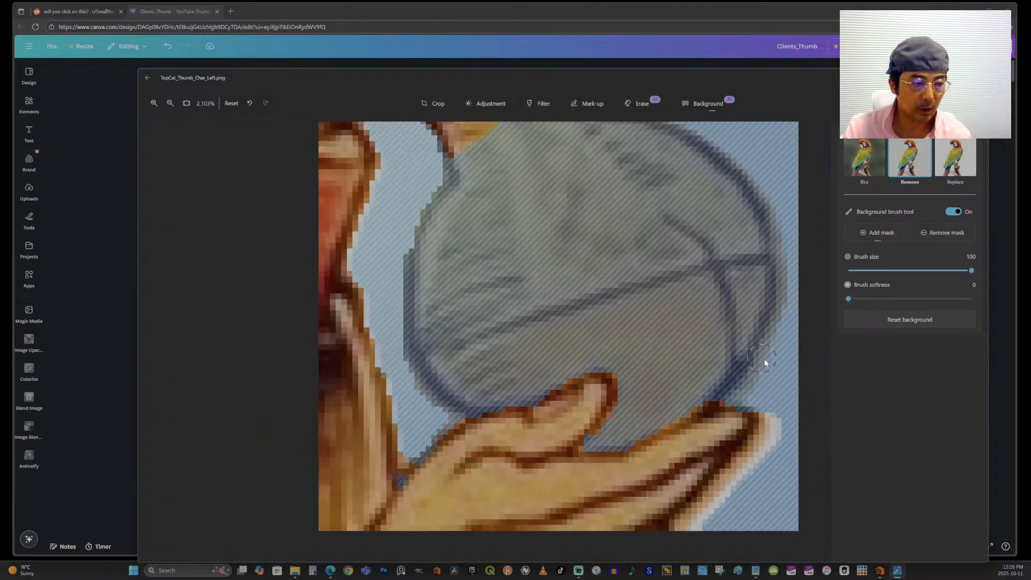
scroll(764, 358, "down", 4)
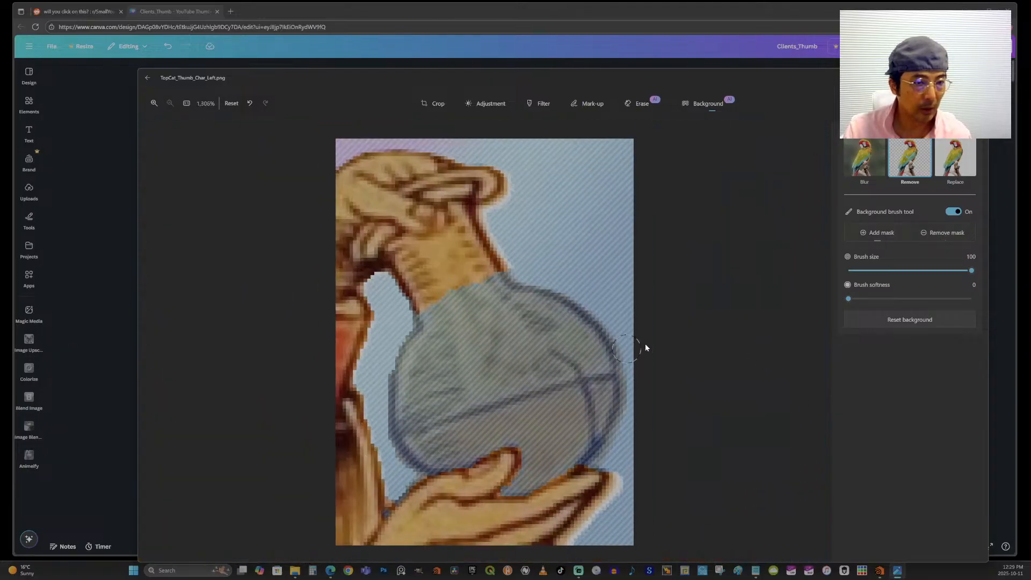
mouse_move(412, 294)
left_mouse_down()
mouse_move(469, 277)
mouse_move(490, 252)
mouse_move(502, 277)
mouse_move(460, 265)
mouse_move(401, 277)
mouse_move(406, 286)
mouse_move(416, 283)
mouse_move(399, 252)
mouse_move(459, 247)
mouse_move(476, 229)
mouse_move(392, 268)
mouse_move(368, 243)
left_mouse_up()
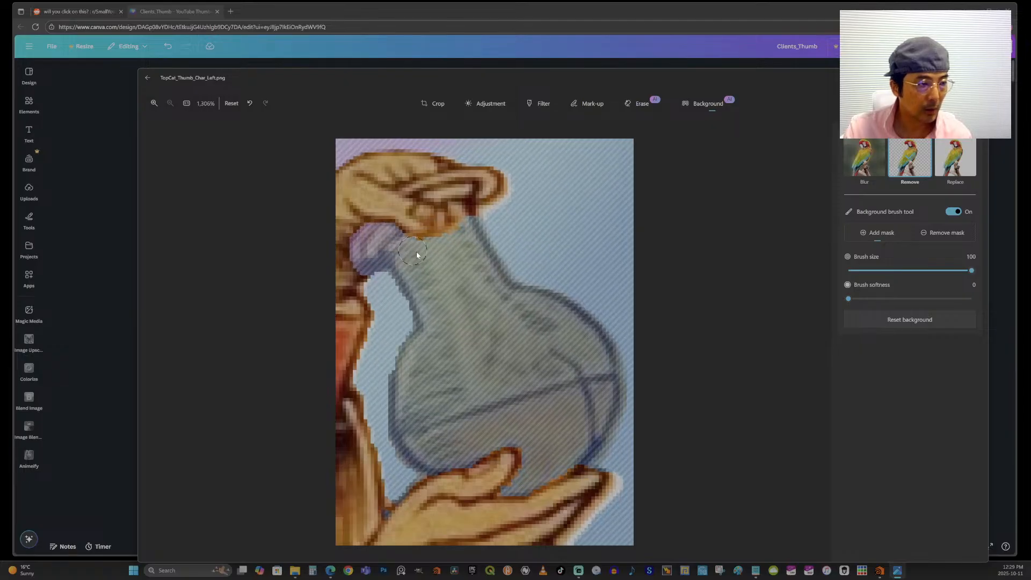
Step: Mask the drawn flask's rim closely along the fingertips of the upper hand
mouse_move(502, 199)
left_mouse_down()
mouse_move(495, 184)
mouse_move(481, 210)
mouse_move(459, 202)
left_mouse_up()
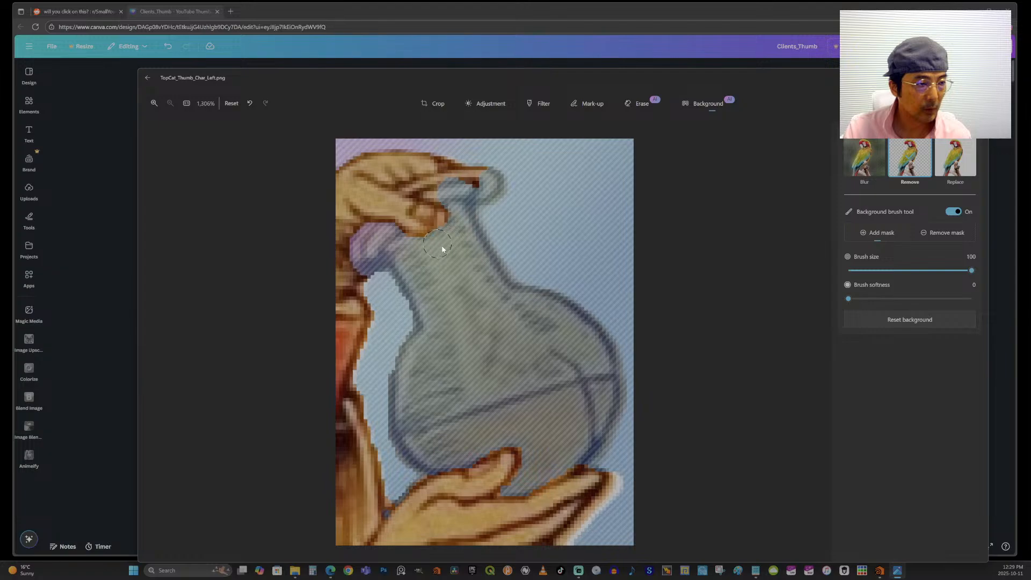
mouse_move(453, 203)
left_mouse_down()
mouse_move(489, 189)
mouse_move(451, 188)
mouse_move(445, 172)
mouse_move(445, 183)
mouse_move(475, 166)
mouse_move(545, 160)
mouse_move(463, 152)
mouse_move(462, 131)
left_mouse_up()
scroll(490, 191, "up", 5)
left_click_drag(386, 211, 378, 206)
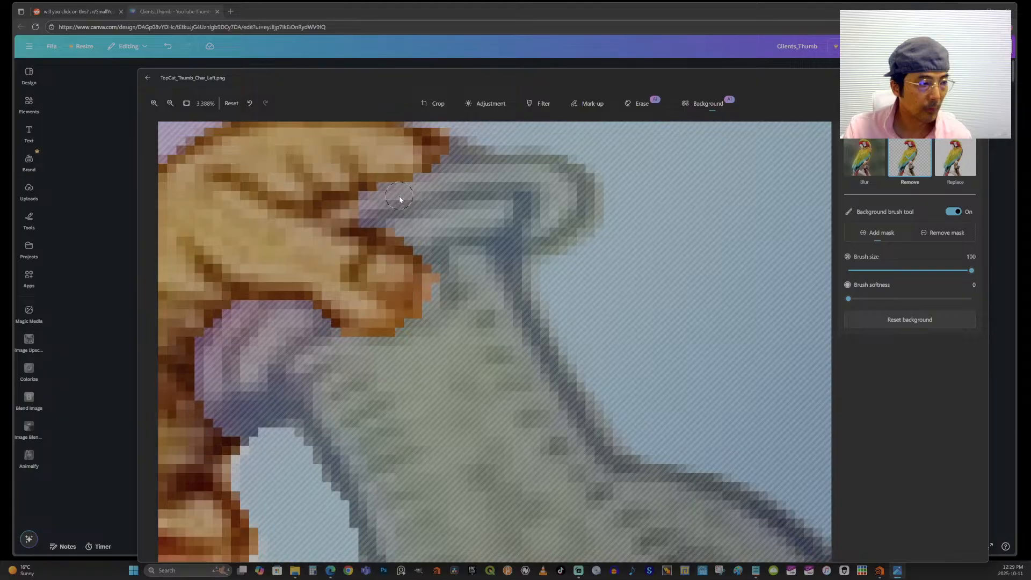
scroll(349, 213, "up", 2)
scroll(350, 211, "up", 1)
scroll(342, 217, "down", 4)
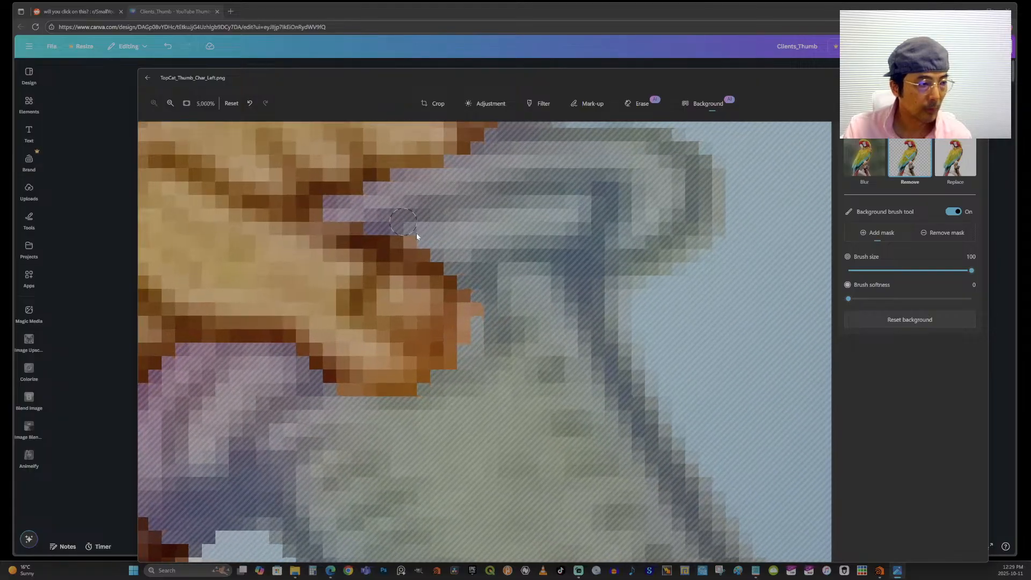
scroll(470, 237, "down", 2)
scroll(467, 272, "up", 4)
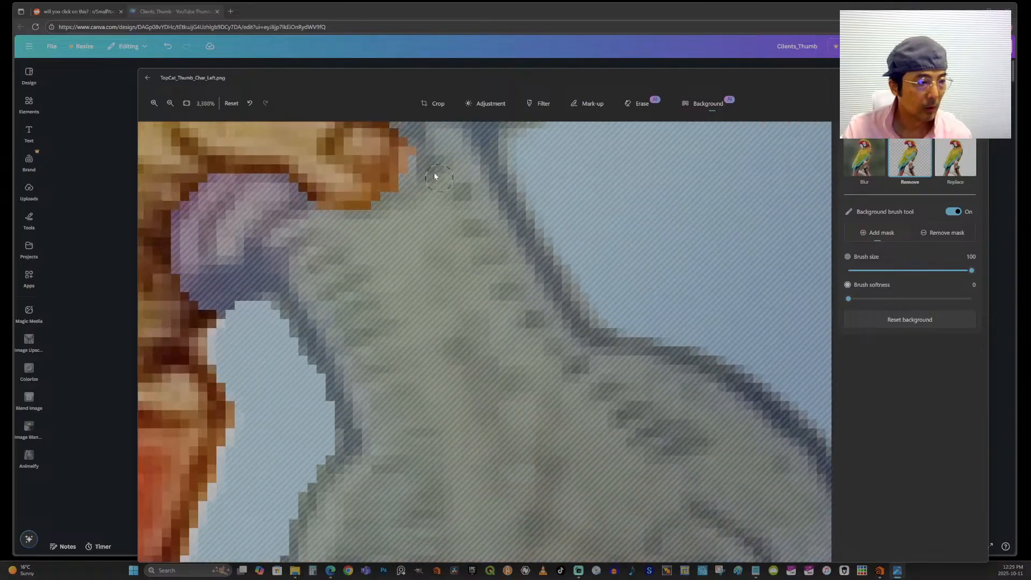
scroll(449, 226, "down", 3)
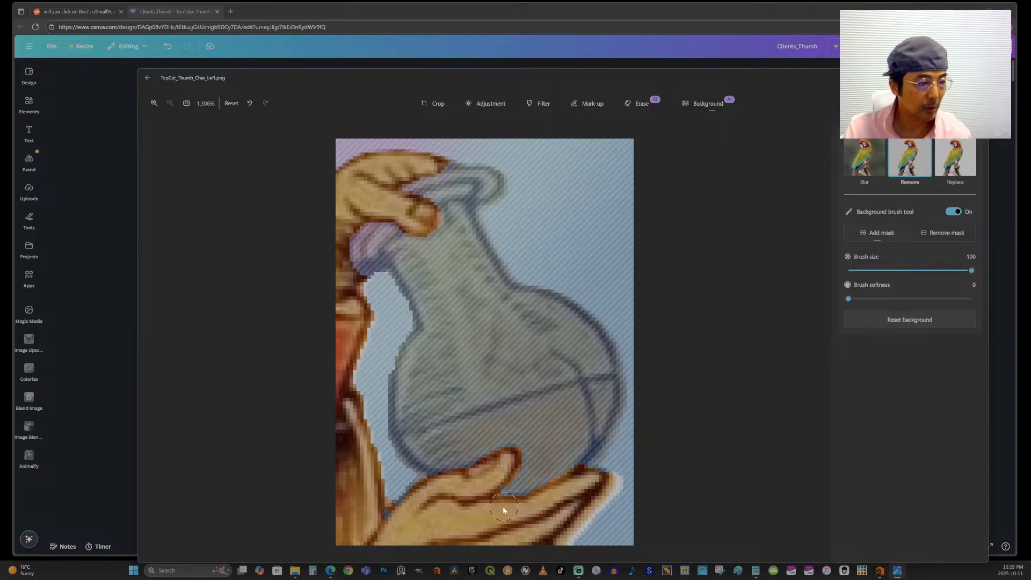
Step: Mask the sleeve and robe beside the hands so that only the two hands are kept
mouse_move(359, 324)
left_mouse_down()
mouse_move(371, 296)
mouse_move(330, 314)
mouse_move(373, 300)
mouse_move(341, 353)
mouse_move(351, 357)
mouse_move(348, 377)
mouse_move(360, 342)
mouse_move(338, 359)
mouse_move(353, 370)
mouse_move(356, 433)
mouse_move(360, 440)
mouse_move(350, 387)
mouse_move(381, 495)
mouse_move(343, 517)
mouse_move(350, 418)
mouse_move(339, 518)
mouse_move(358, 491)
mouse_move(337, 541)
mouse_move(369, 511)
mouse_move(354, 543)
left_mouse_up()
left_click_drag(373, 504, 379, 512)
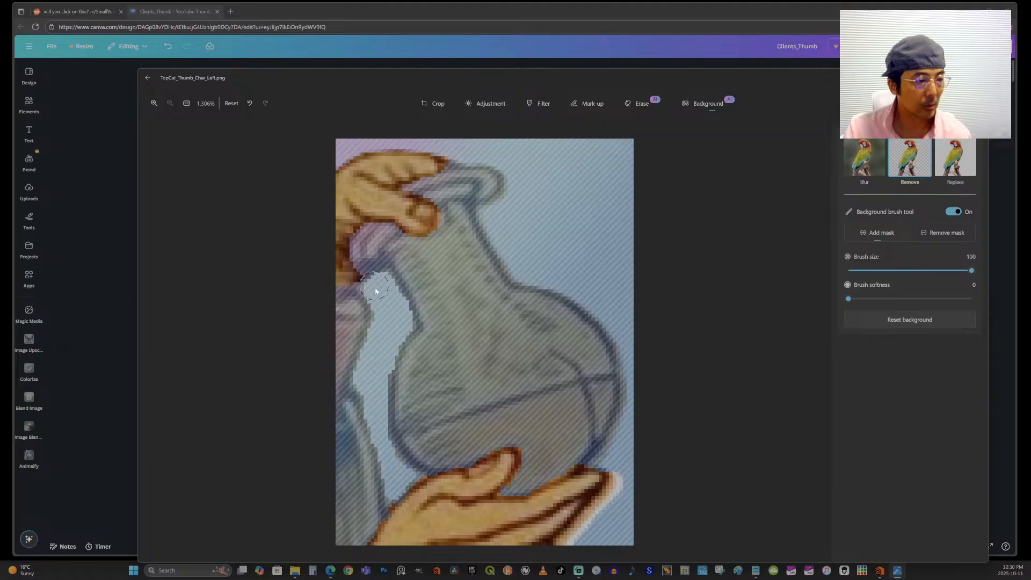
left_click_drag(374, 291, 314, 285)
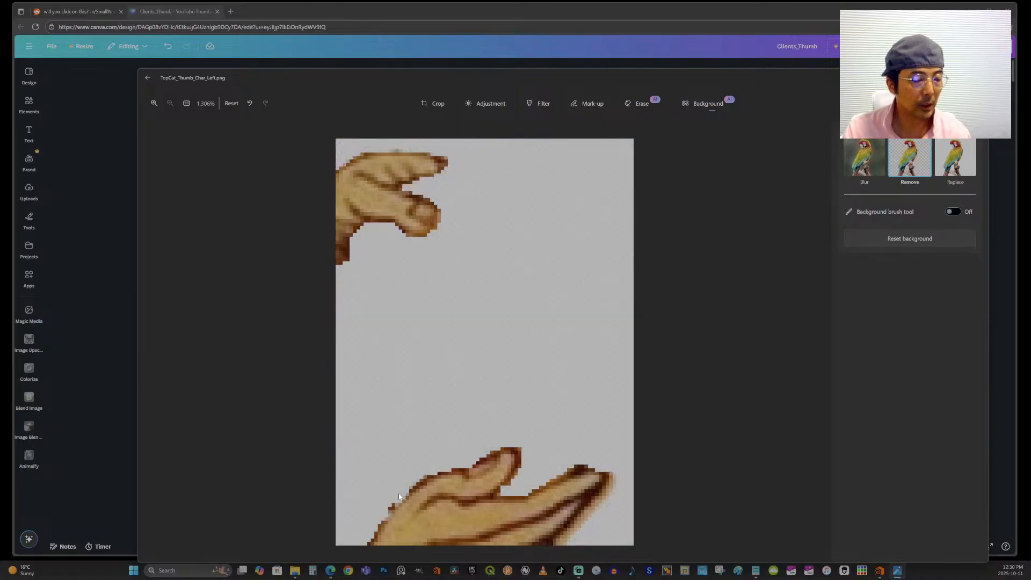
Step: Save the cutout as TopCat_Thumb_Char_Left_Hands.png in the temp folder and close the image to return to Canva
left_click(910, 103)
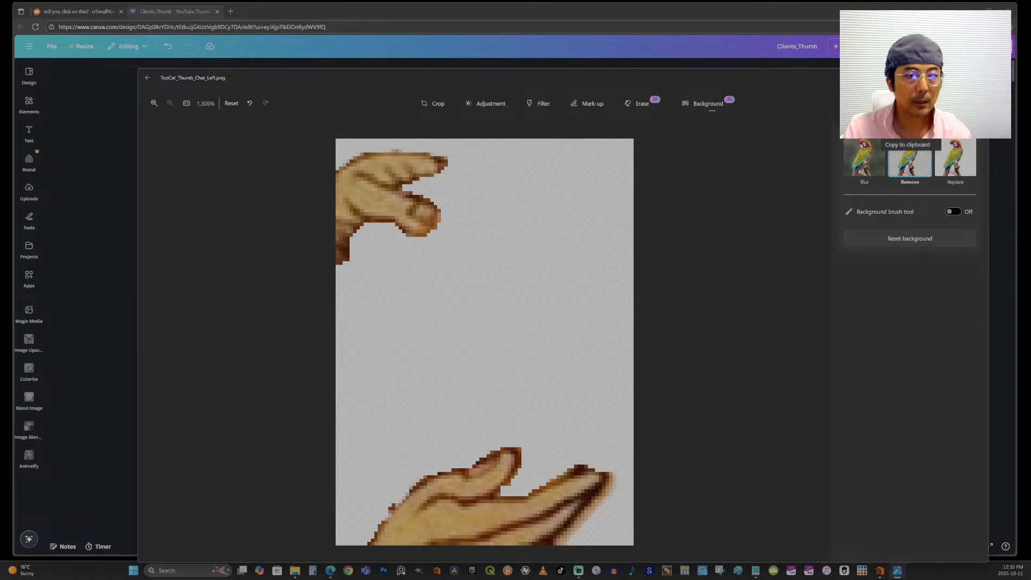
left_click(907, 119)
left_click(247, 297)
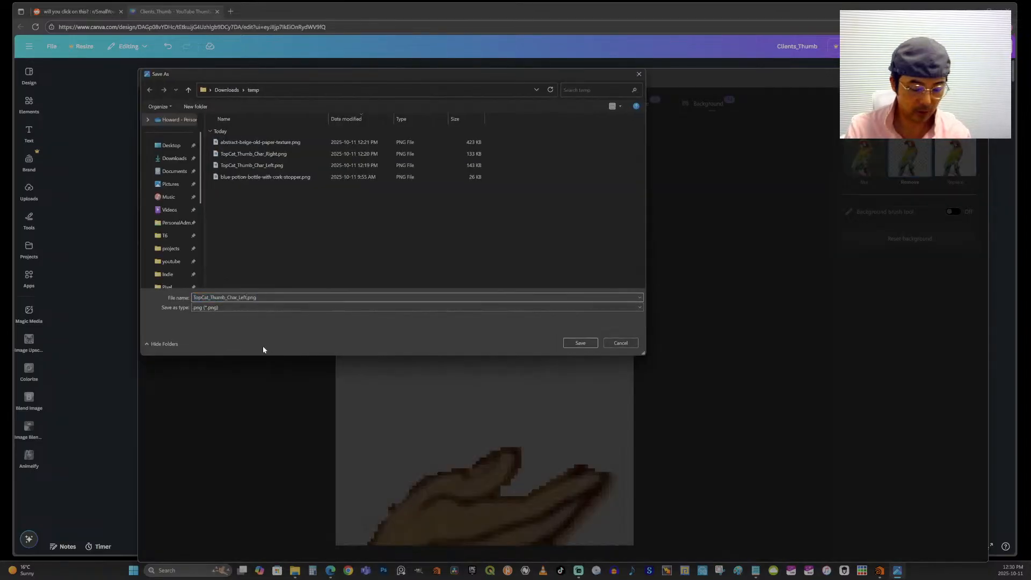
type("_Hands")
key("Return")
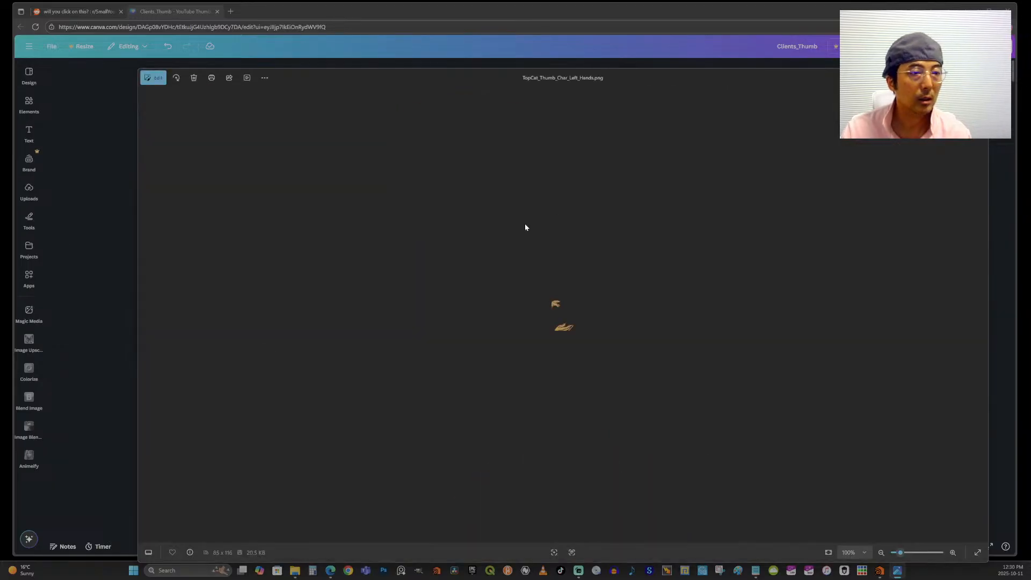
left_click(978, 77)
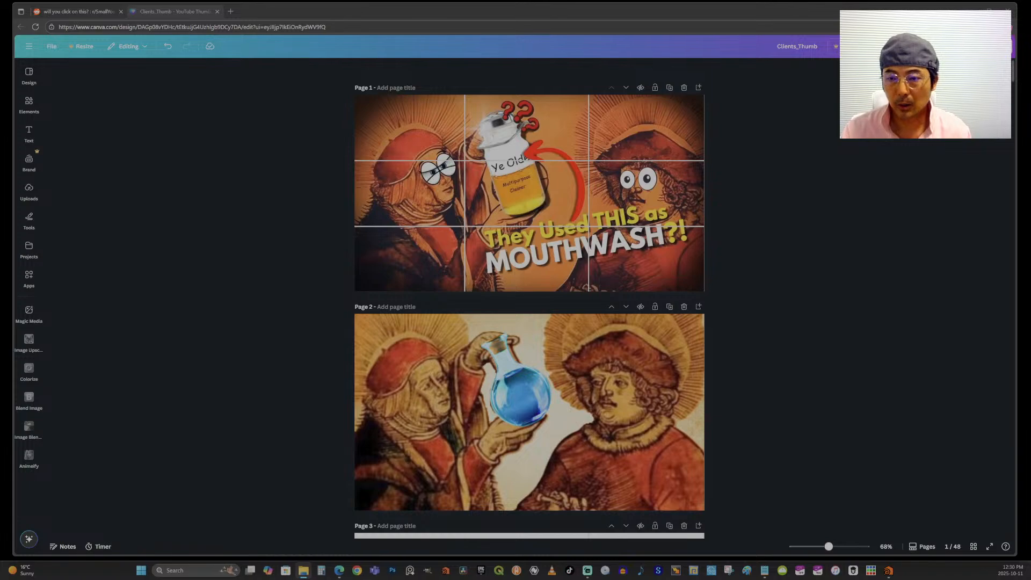
Step: Add the hands cutout to page 2 and place it over the left figure's hands, in front of the blue flask
left_click_drag(1015, 397, 514, 407)
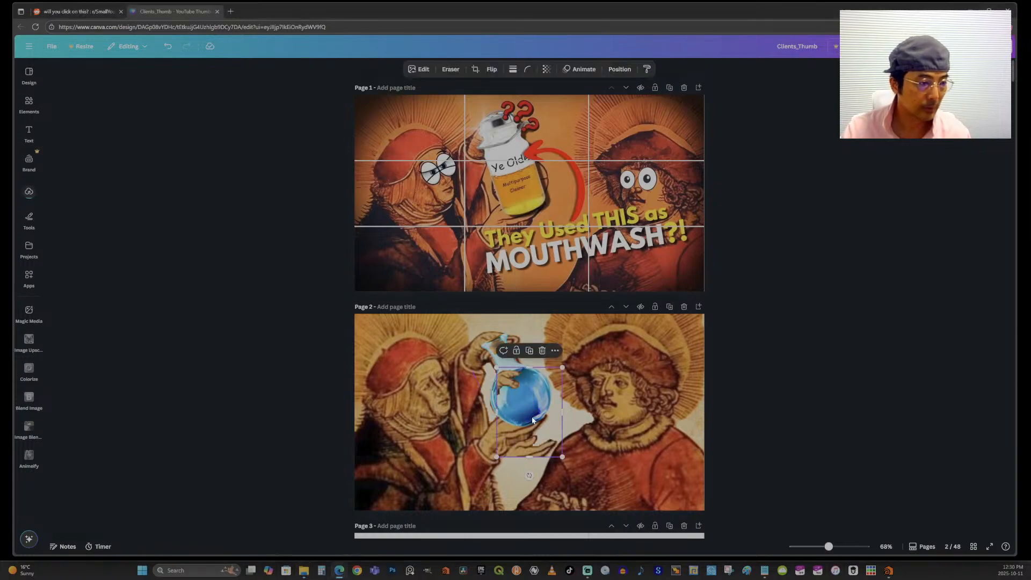
left_click_drag(523, 454, 516, 421)
left_click_drag(547, 338, 563, 338)
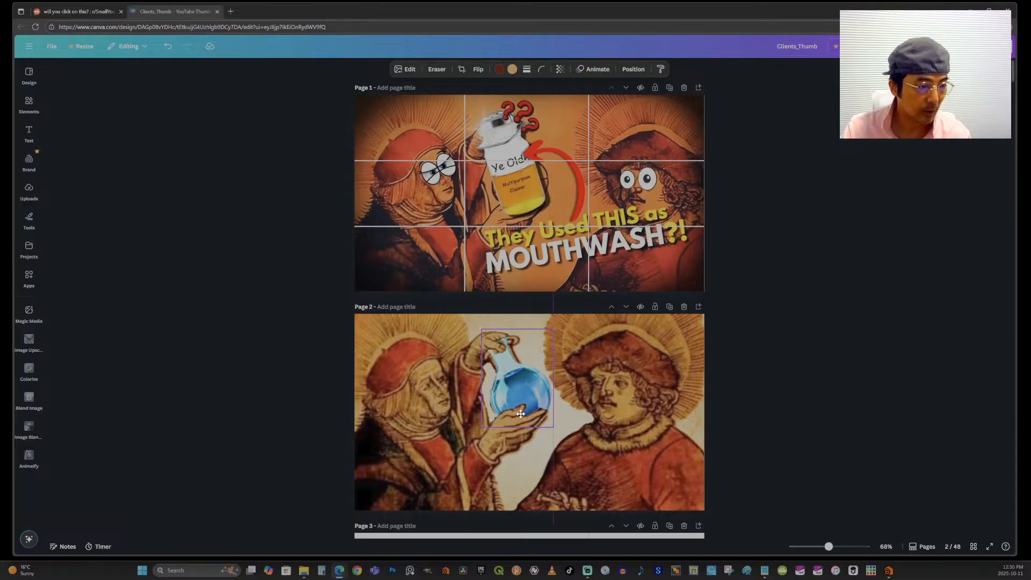
left_click_drag(522, 410, 518, 416)
Step: Enlarge the hands cutout slightly at two opposite corners so that it lines up with the left figure's hands underneath
scroll(835, 527, "up", 5, "ctrl")
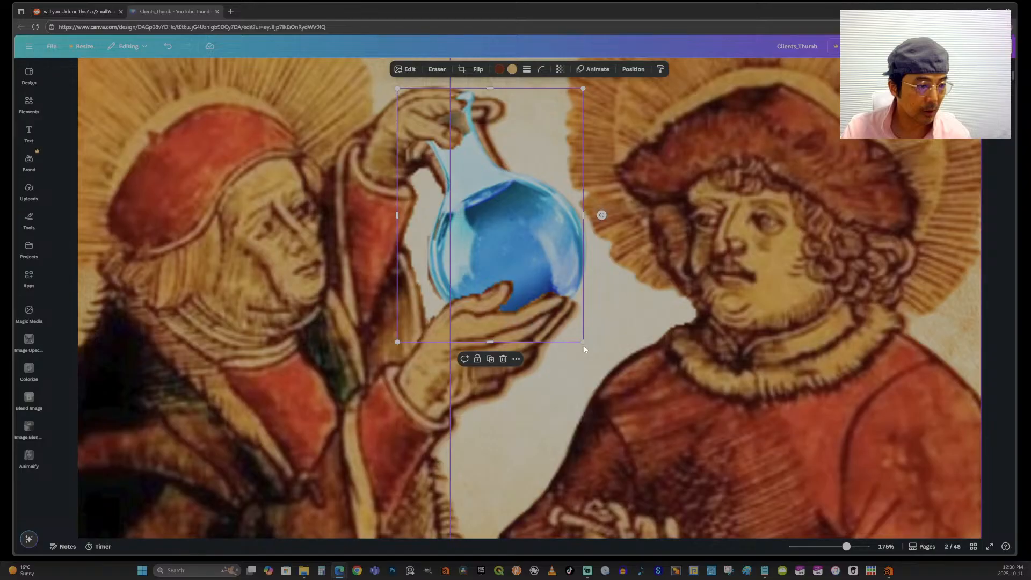
mouse_move(583, 342)
left_mouse_down()
mouse_move(595, 367)
mouse_move(586, 353)
left_mouse_up()
left_click_drag(397, 87, 390, 79)
double_click(614, 271)
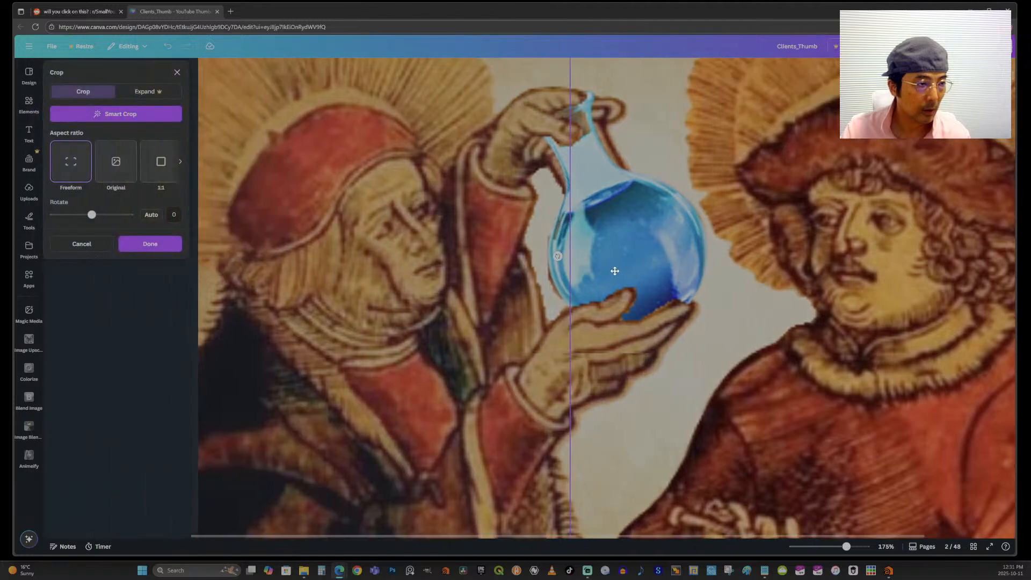
left_click(494, 239)
left_click(280, 225)
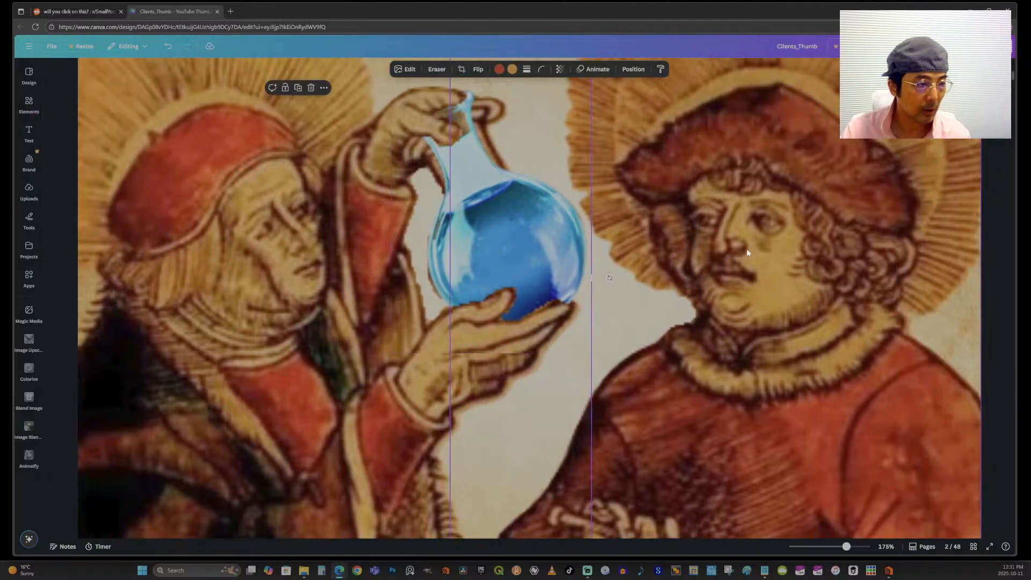
Step: Rotate the blue flask further counterclockwise and nudge it so that it sits between the left figure's two hands
scroll(798, 253, "down", 3)
scroll(827, 392, "up", 4)
left_click_drag(836, 548, 816, 546)
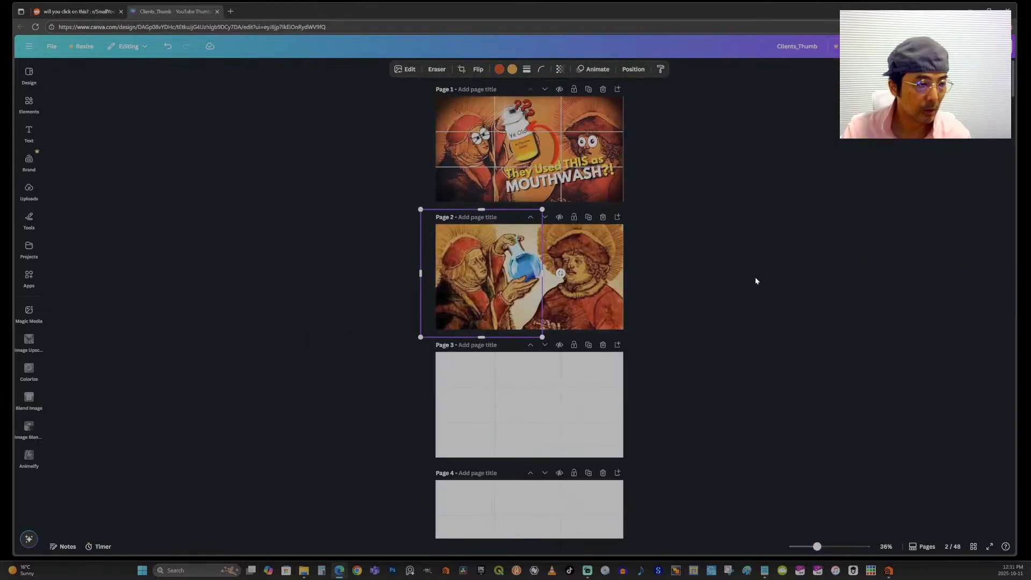
left_click(749, 268)
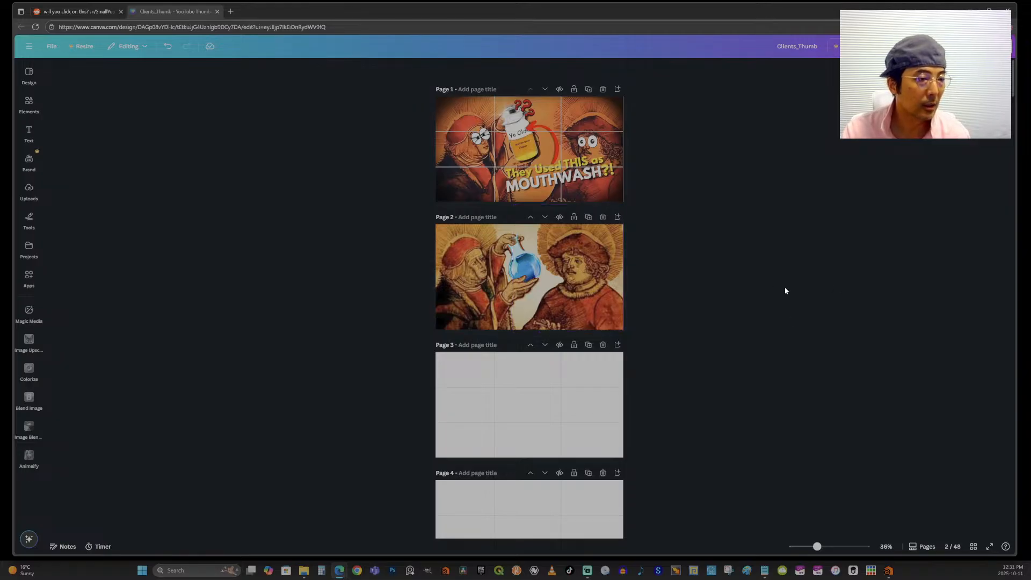
left_click_drag(817, 547, 836, 546)
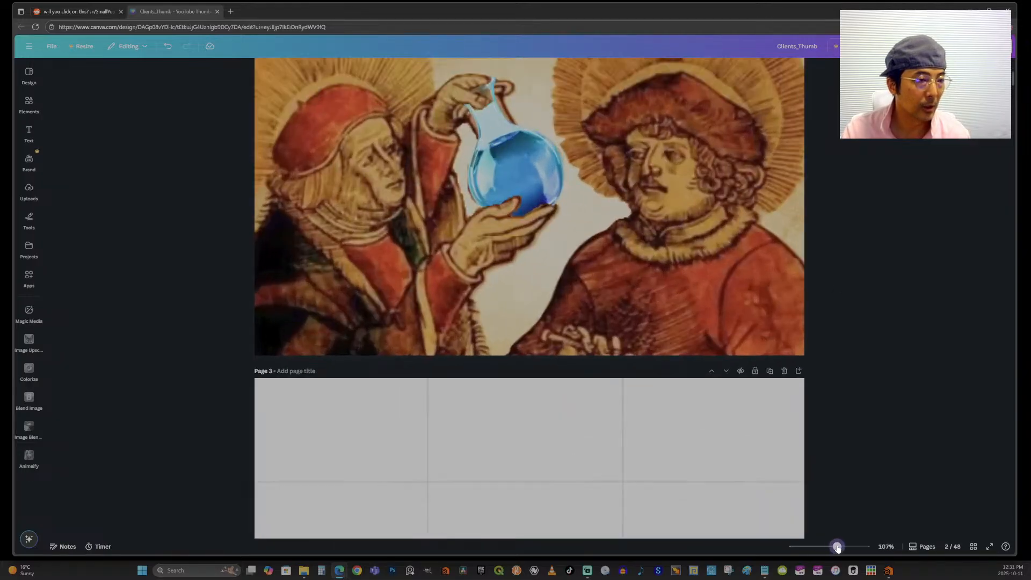
scroll(542, 106, "up", 3)
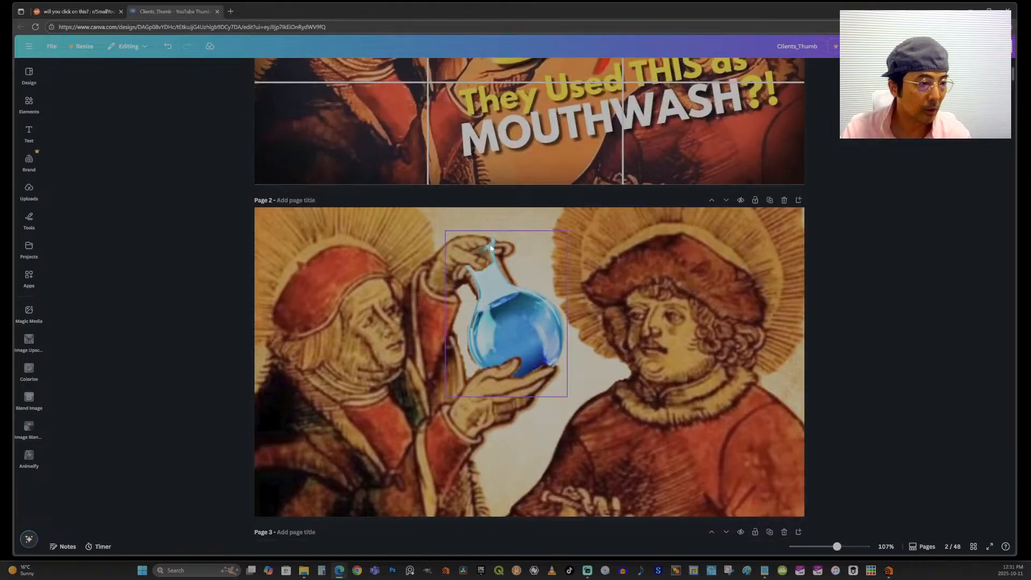
left_click(501, 287)
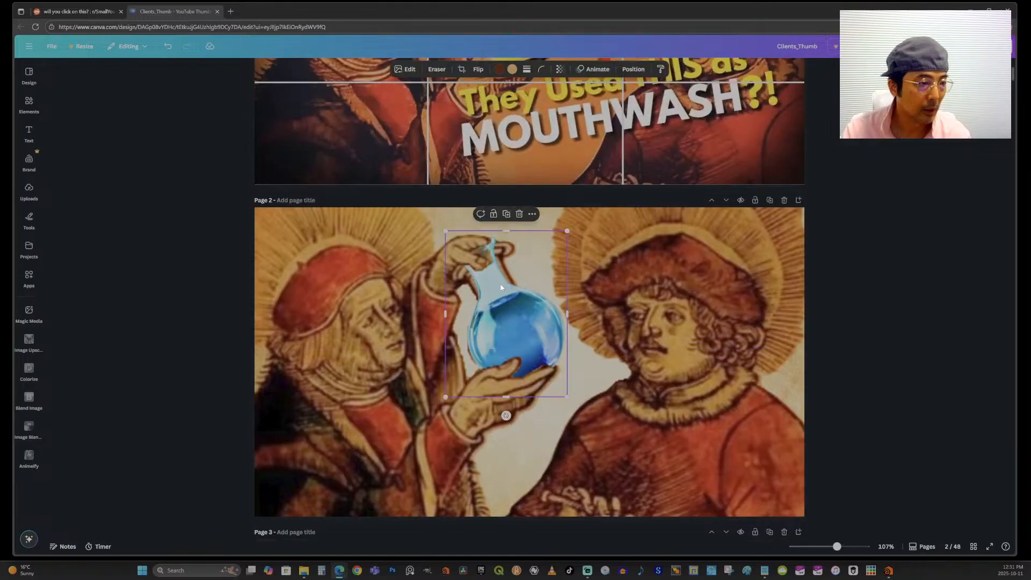
left_click_drag(506, 416, 505, 415)
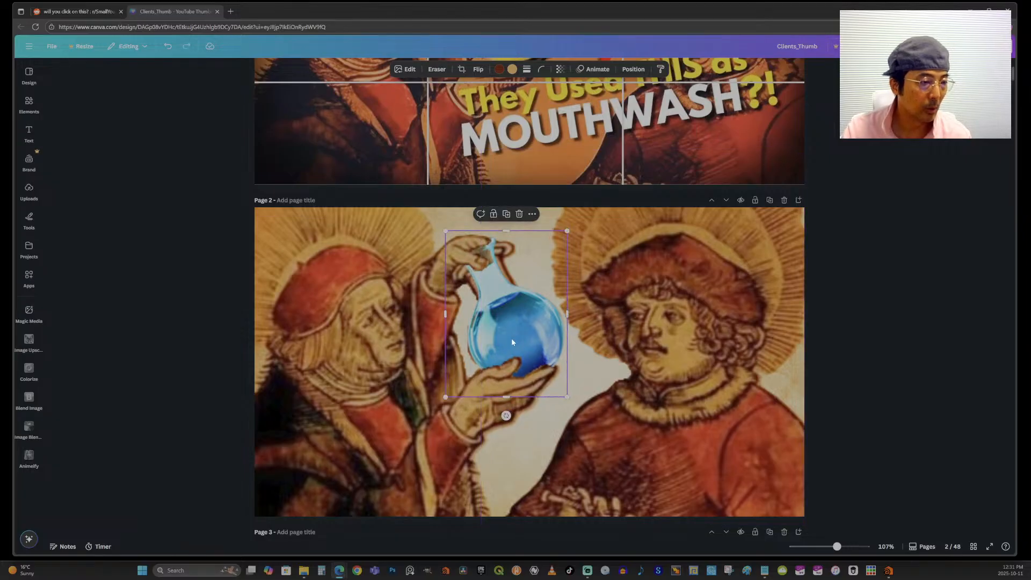
left_click(633, 69)
left_click_drag(505, 415, 552, 397)
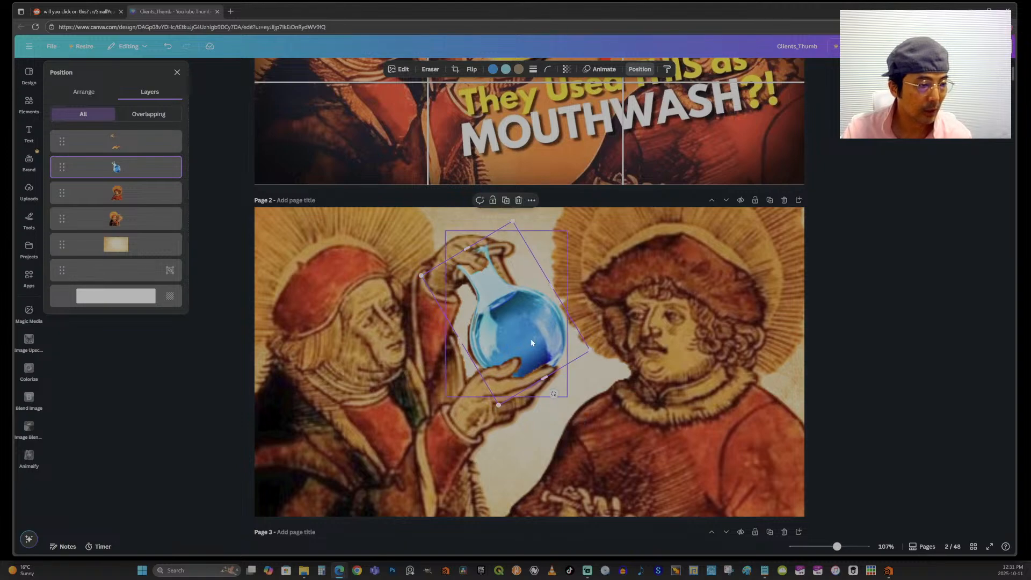
left_click_drag(530, 330, 531, 332)
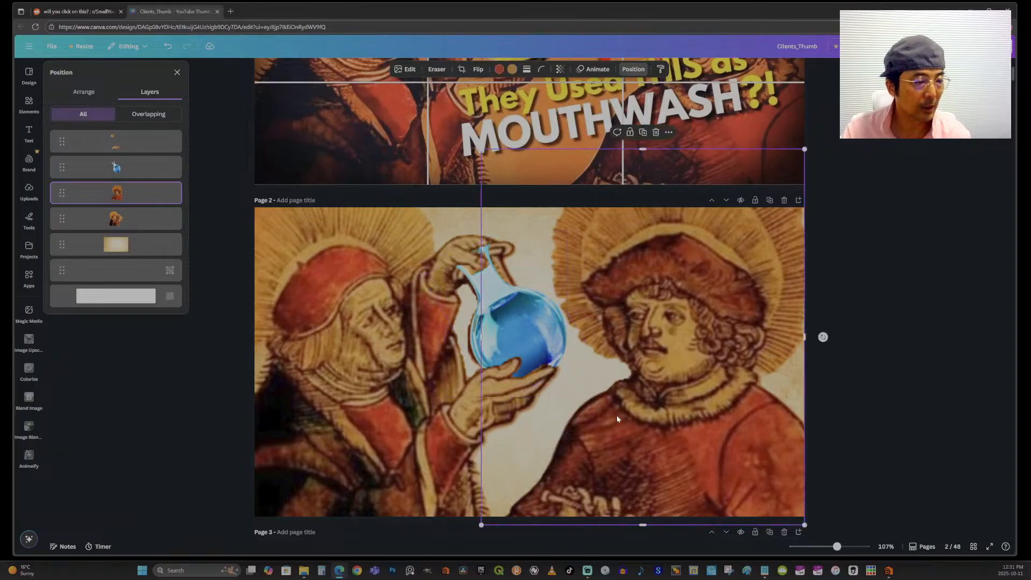
left_click(906, 317)
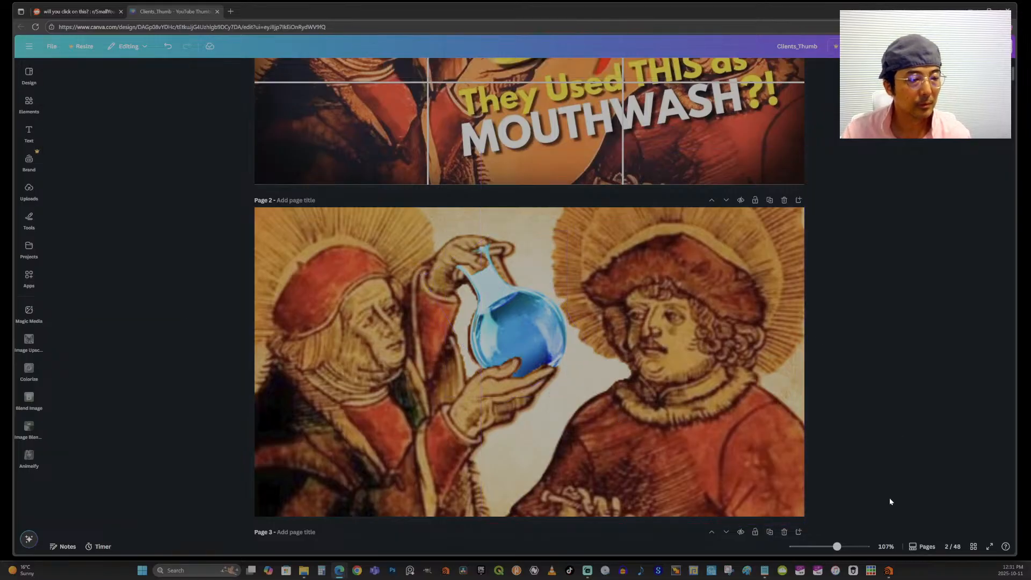
Step: Select the hands cutout, flask and both figures on page 2 and enlarge them together slightly beyond the page edges
left_click_drag(840, 546, 781, 548)
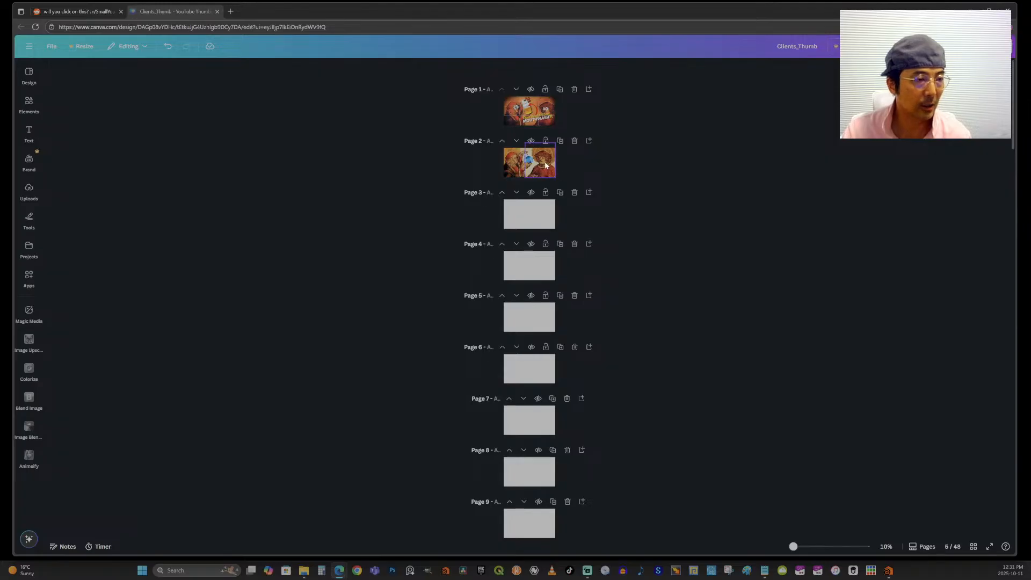
left_click_drag(796, 551, 820, 547)
scroll(817, 340, "up", 5)
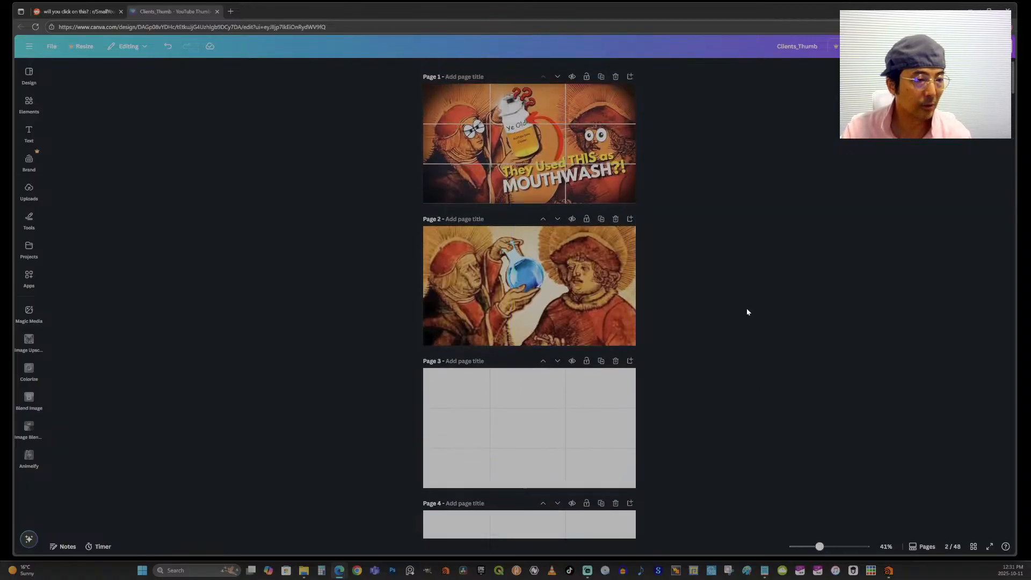
scroll(835, 245, "up", 1)
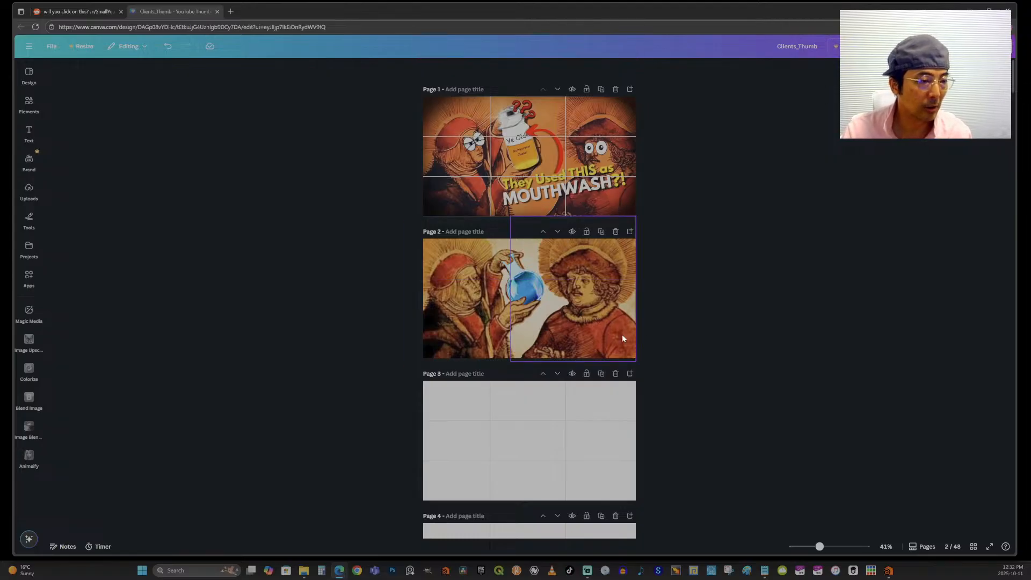
left_click(605, 337)
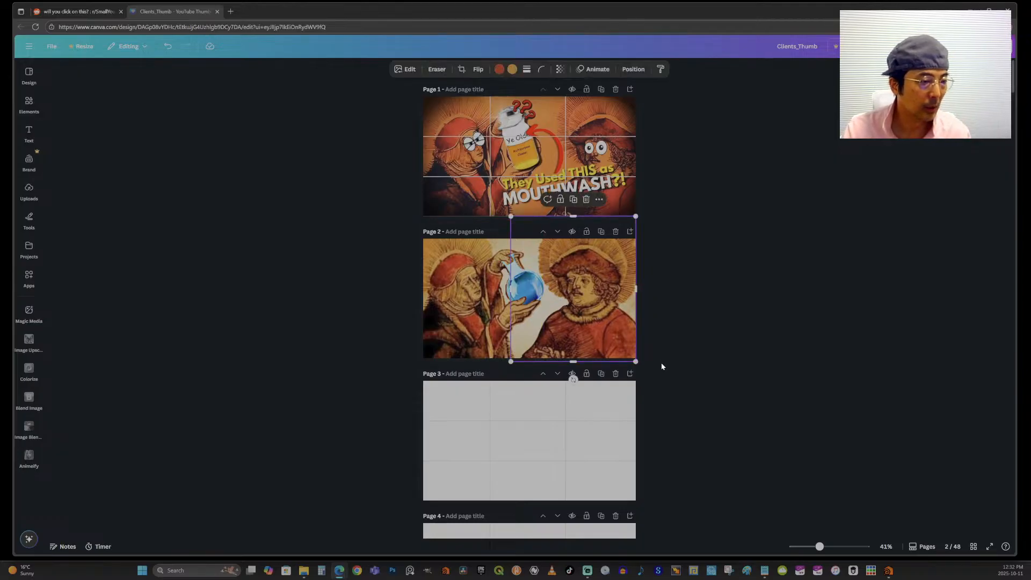
left_click_drag(678, 362, 386, 233)
key("alt+1")
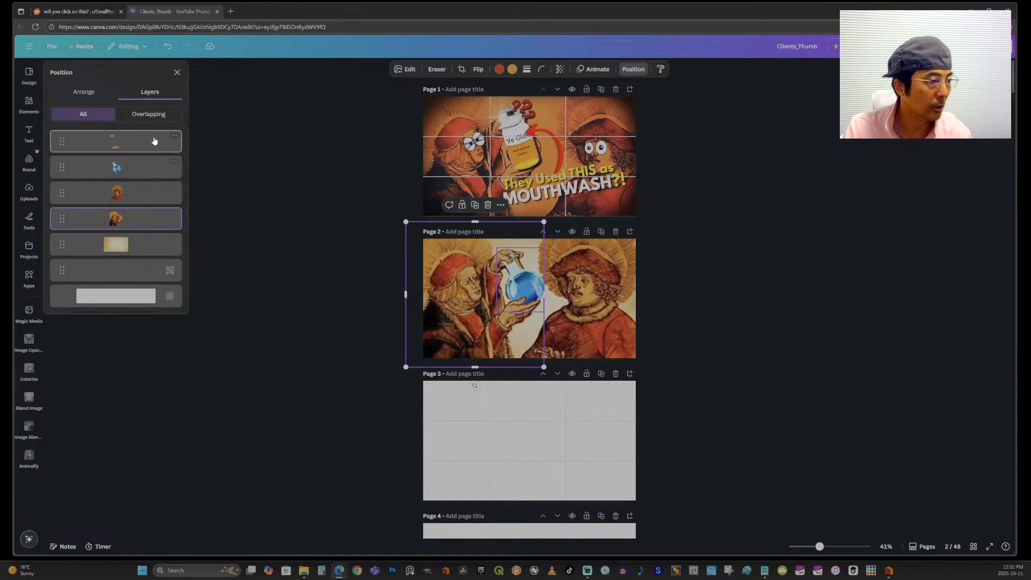
left_click_drag(635, 365, 638, 343)
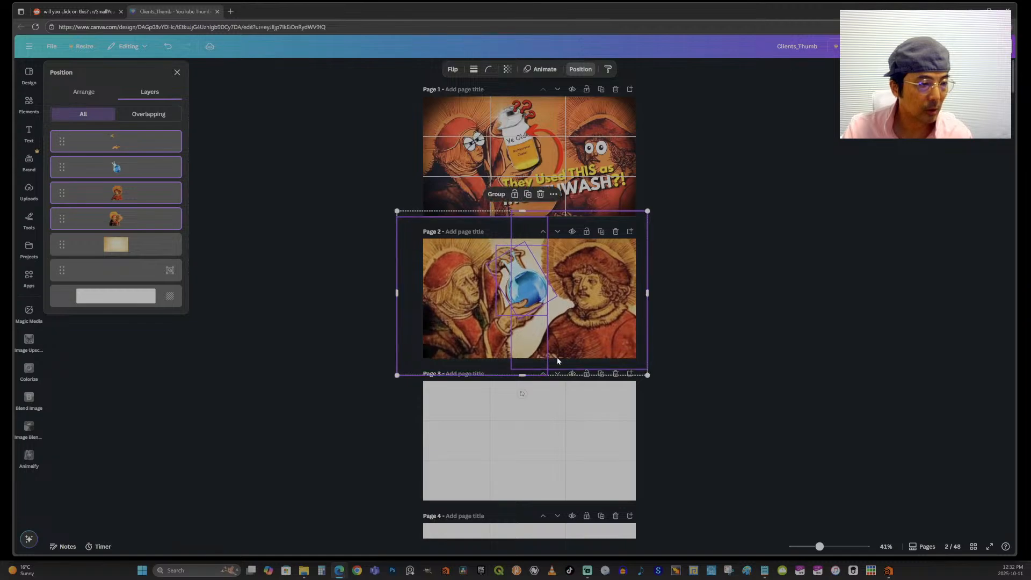
key("alt+1")
left_click(710, 343)
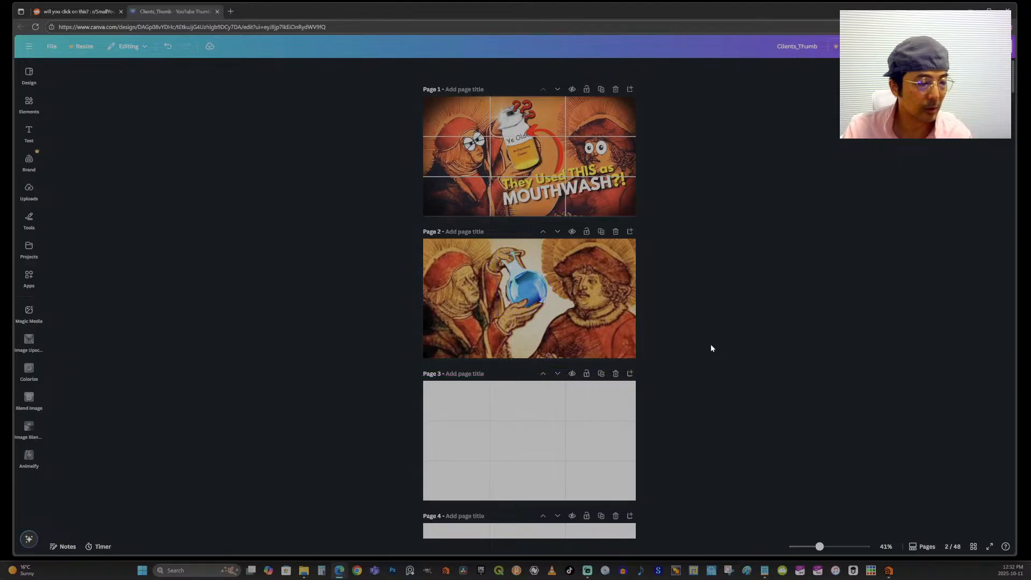
left_click_drag(805, 547, 762, 544)
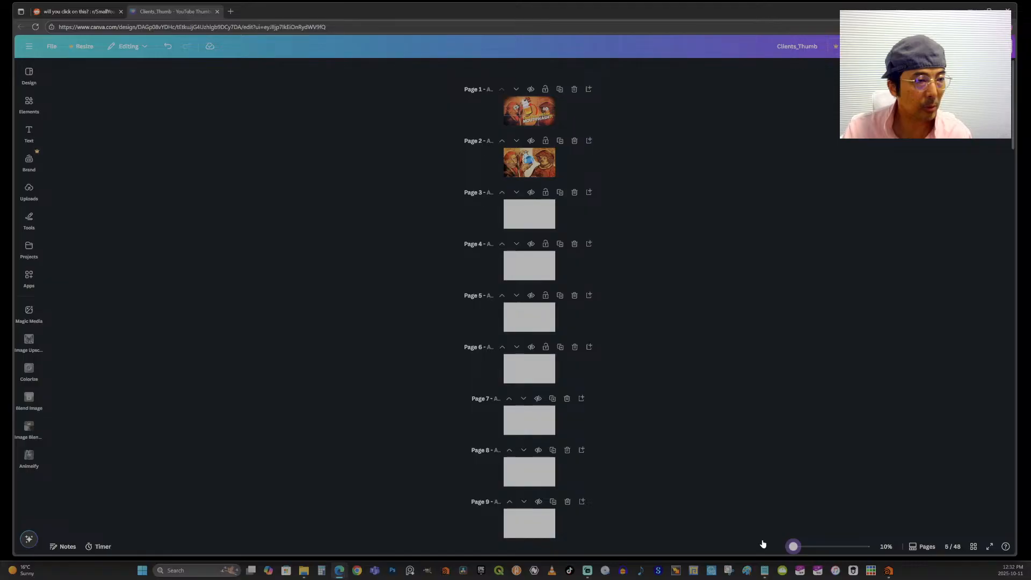
left_click_drag(793, 546, 823, 546)
scroll(821, 382, "up", 5)
left_click_drag(684, 446, 610, 403)
Step: Add a heading to page 2 with "MOUTHWASH" as its first line and start a second line
left_click(452, 394)
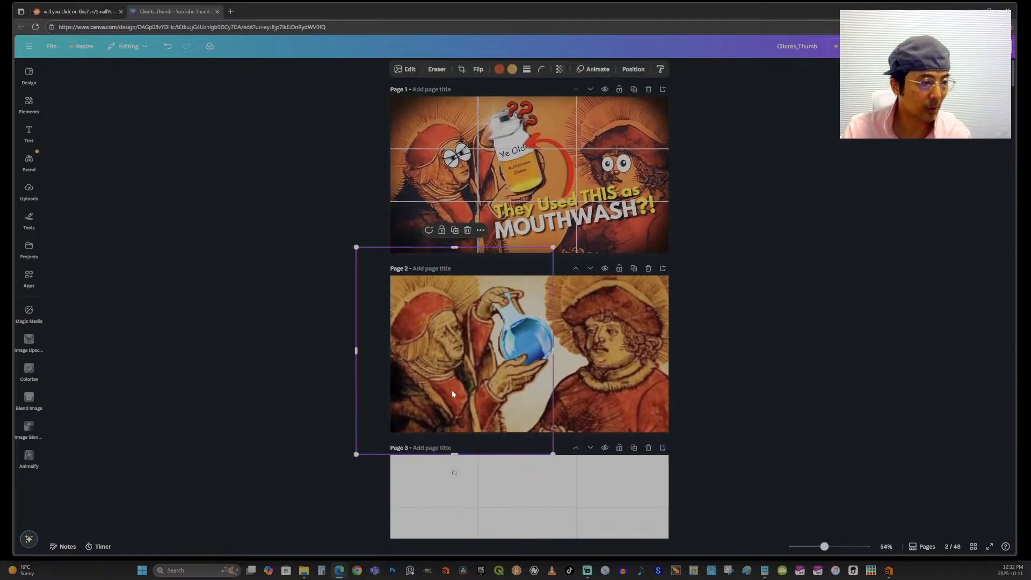
left_click(29, 132)
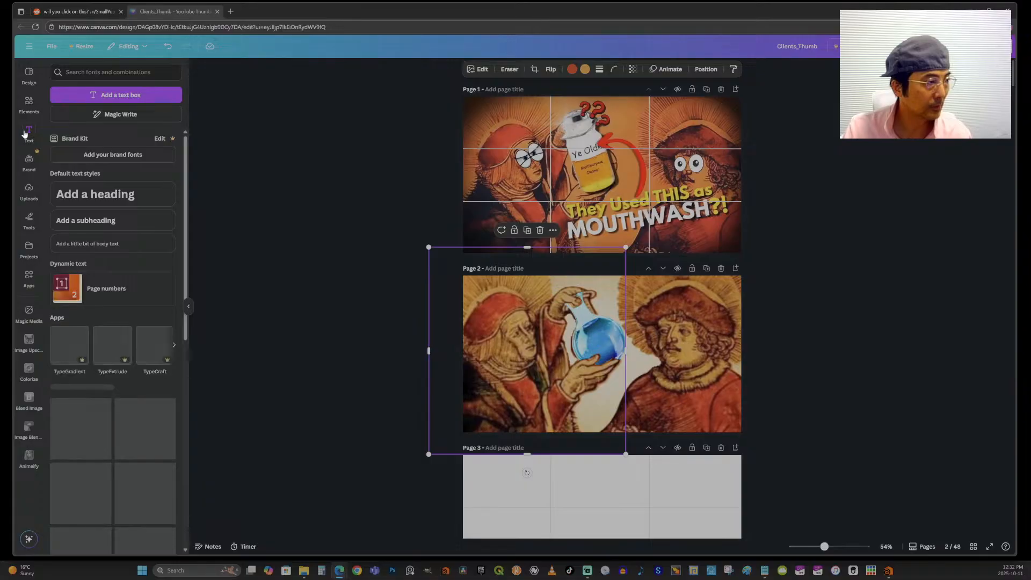
left_click(108, 195)
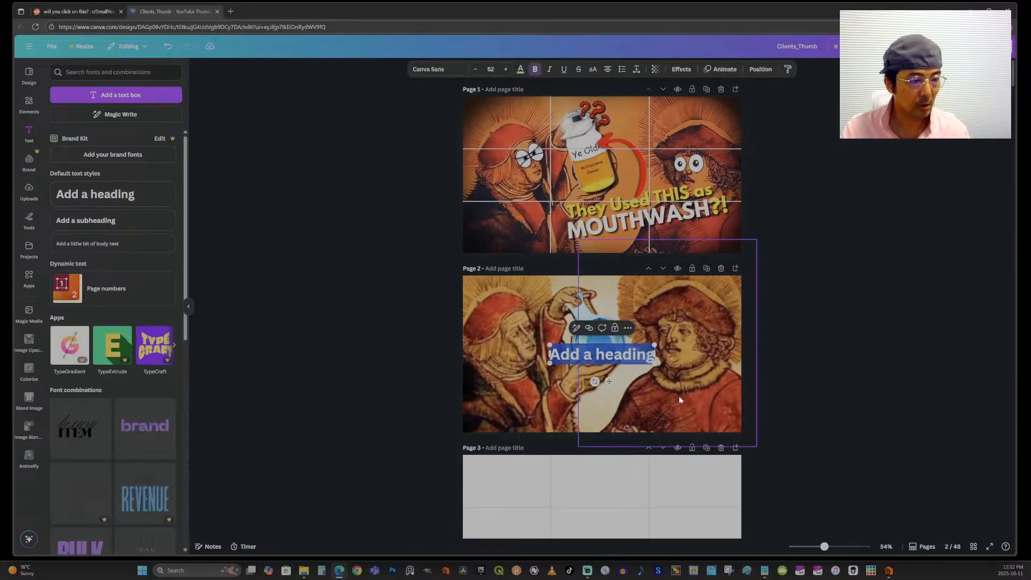
type("MOU")
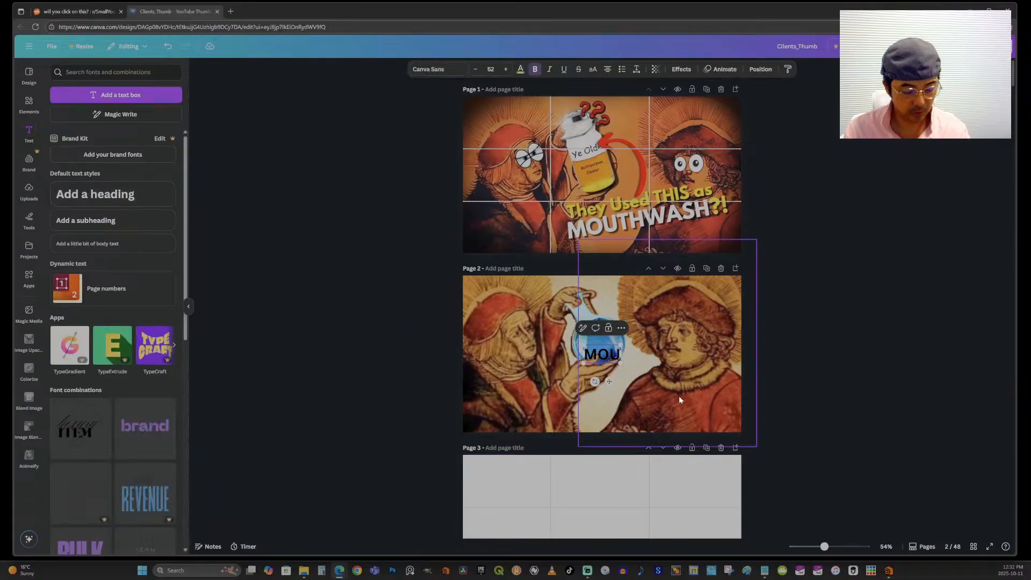
type("THWAS")
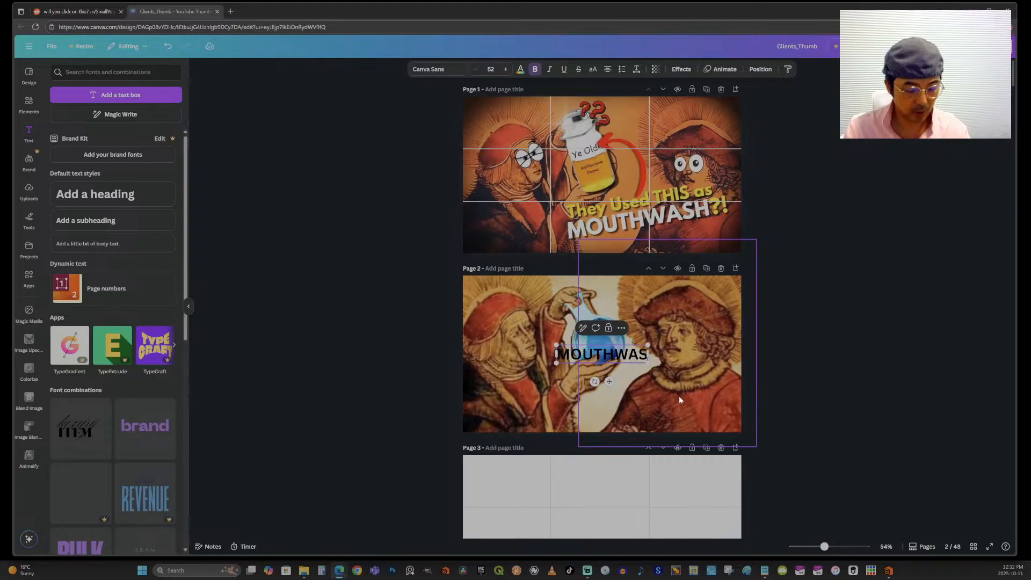
type("H")
key("Return")
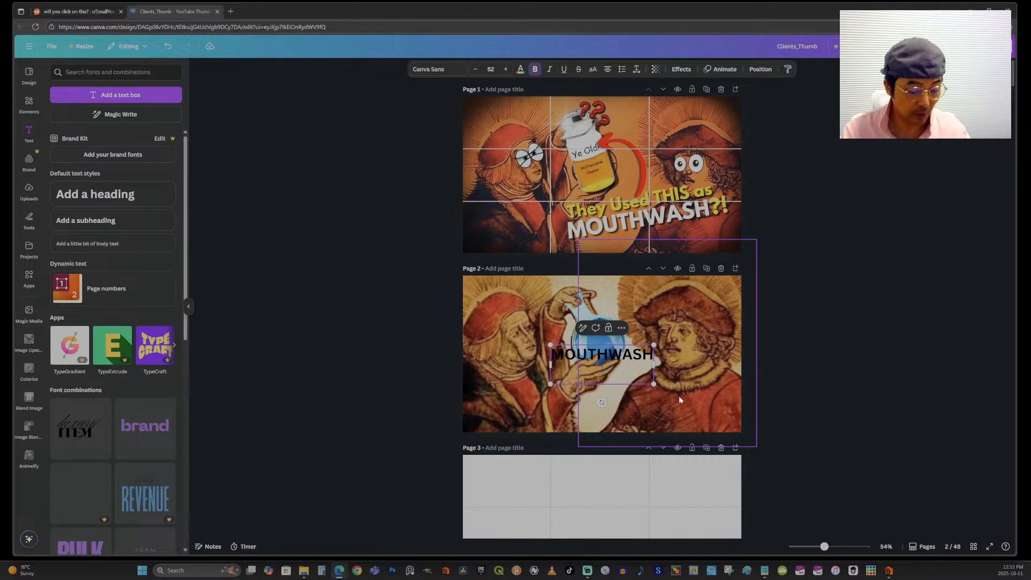
Step: Enter "1000 YEARS AGO?" in capitals as the second line of the heading
type("1000 Years A")
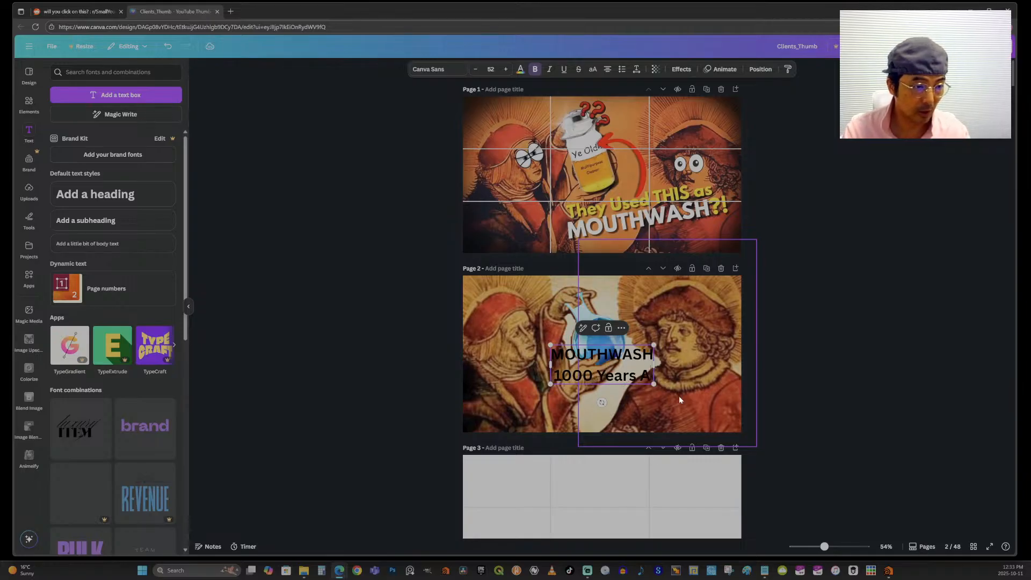
key("BackSpace")
key("BackSpace")
key("BackSpace")
key("BackSpace")
key("BackSpace")
key("BackSpace")
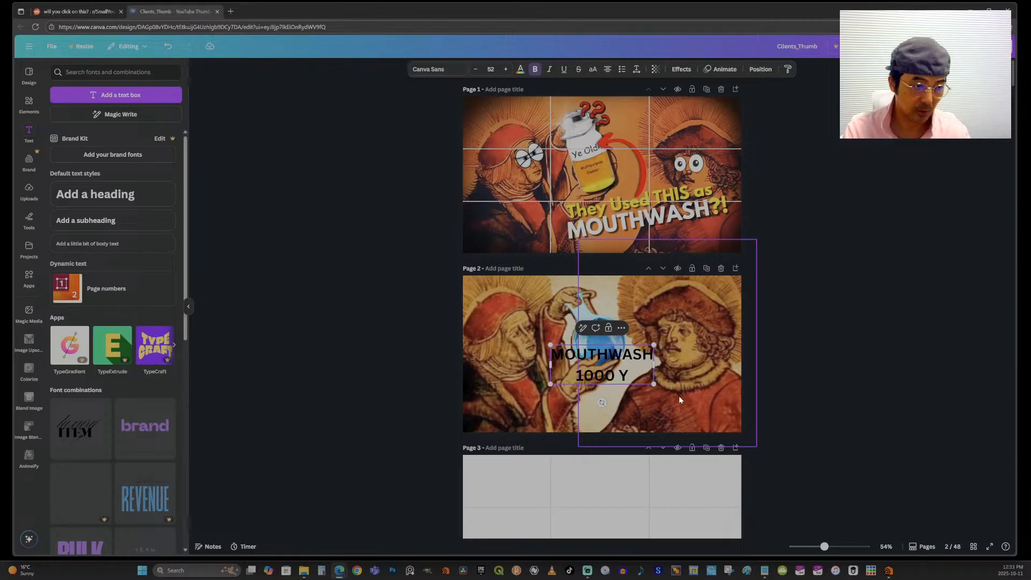
type("EARS AGO?")
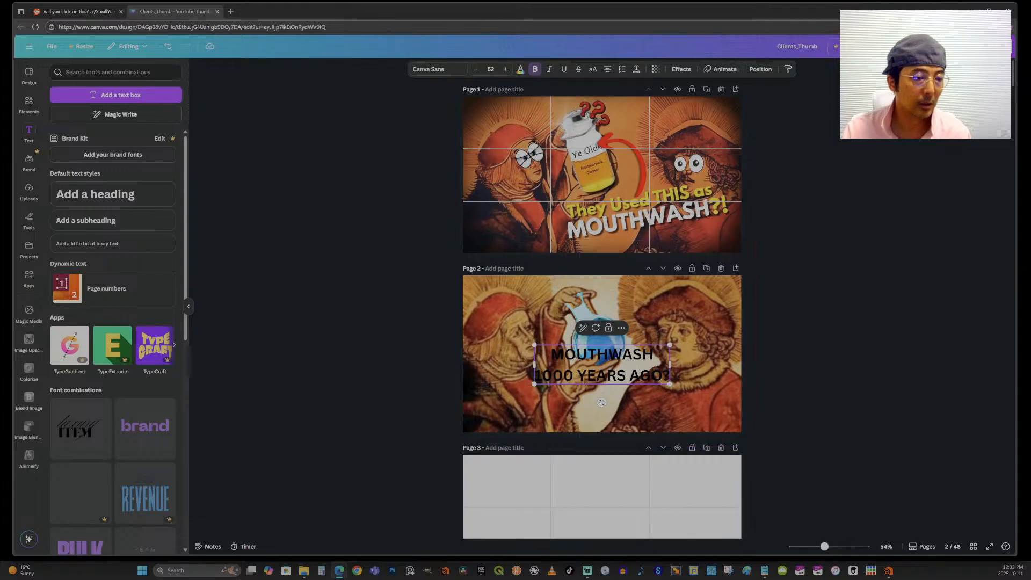
Step: Change the text colour of the page 2 heading to white
left_click(802, 360)
left_click(632, 368)
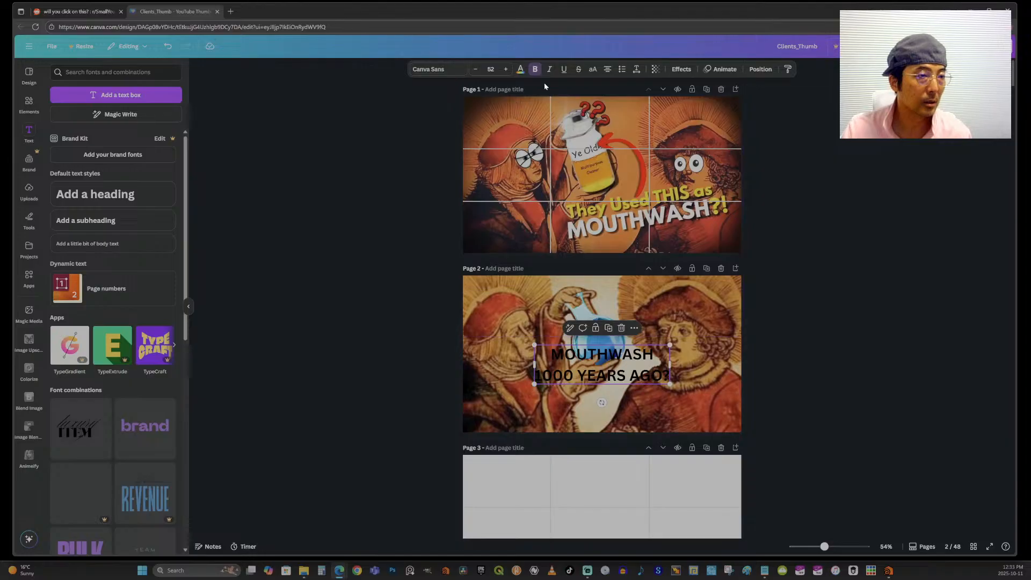
left_click(521, 69)
left_click(62, 208)
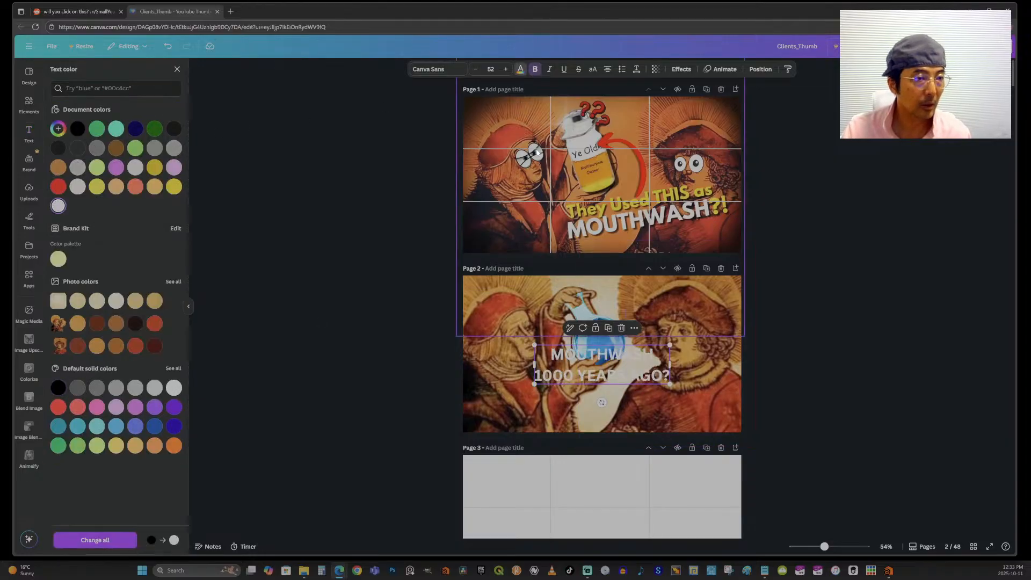
Step: Apply the Lift effect to the heading and set its intensity to 77
left_click(680, 69)
left_click(161, 115)
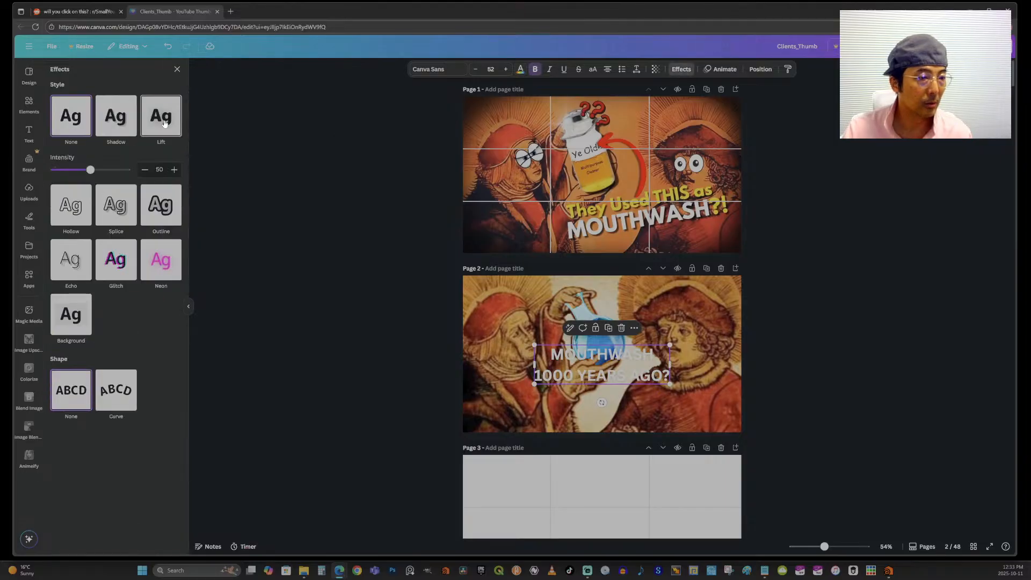
left_click_drag(104, 172, 111, 172)
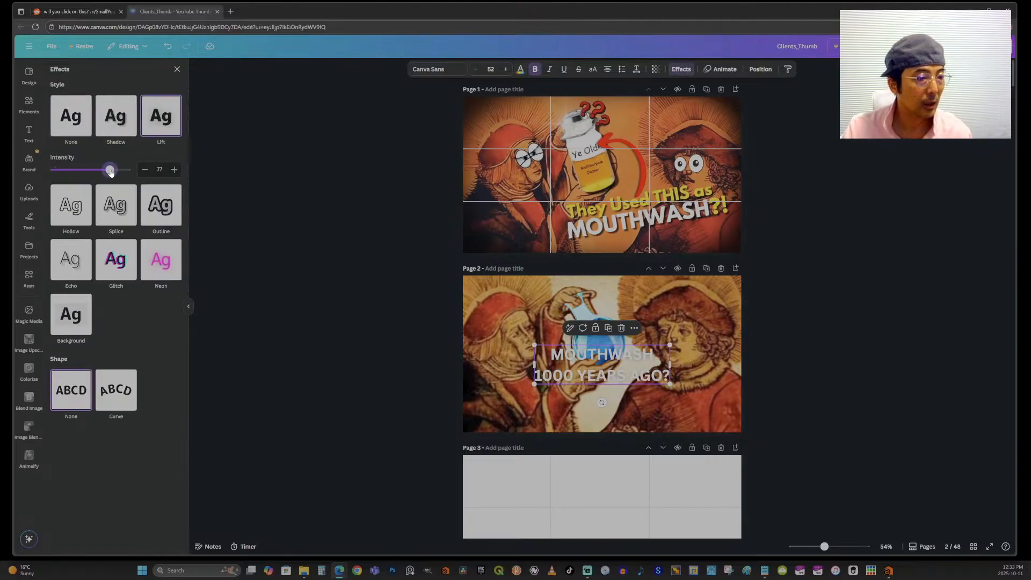
Step: Move the page 2 heading to the lower left of the thumbnail and change its font to Gagalin
left_click_drag(602, 402, 551, 431)
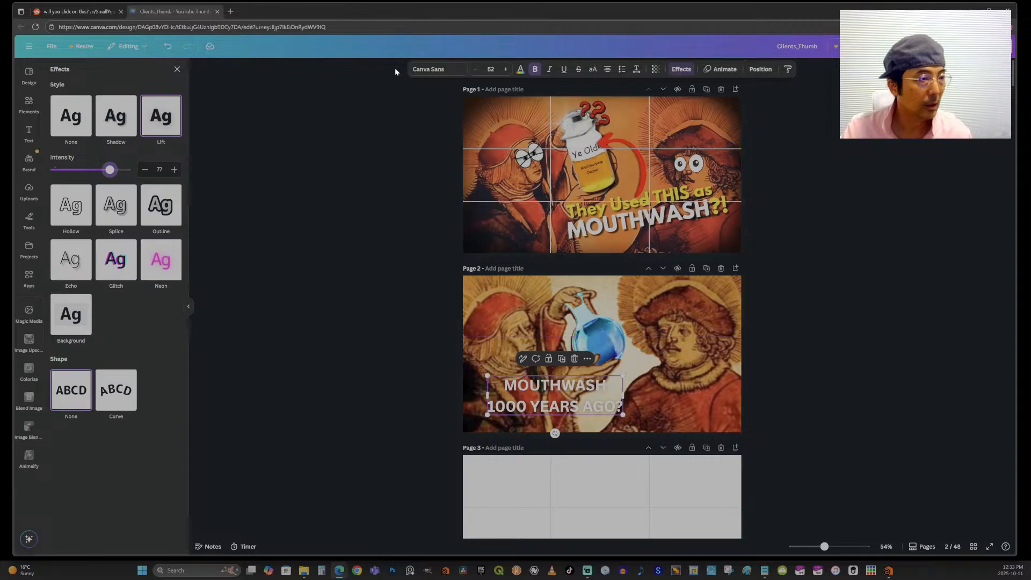
left_click(430, 70)
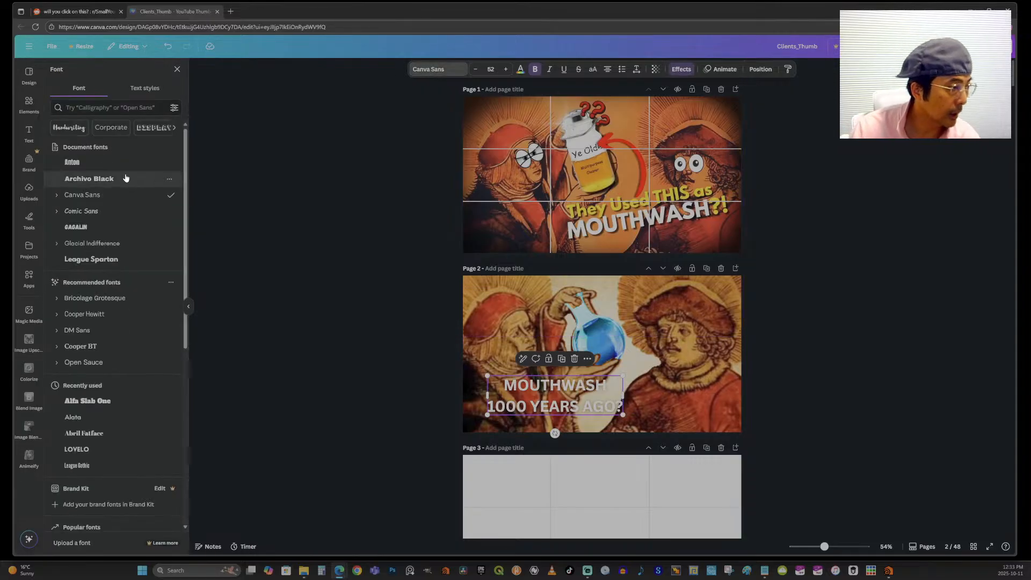
left_click(123, 227)
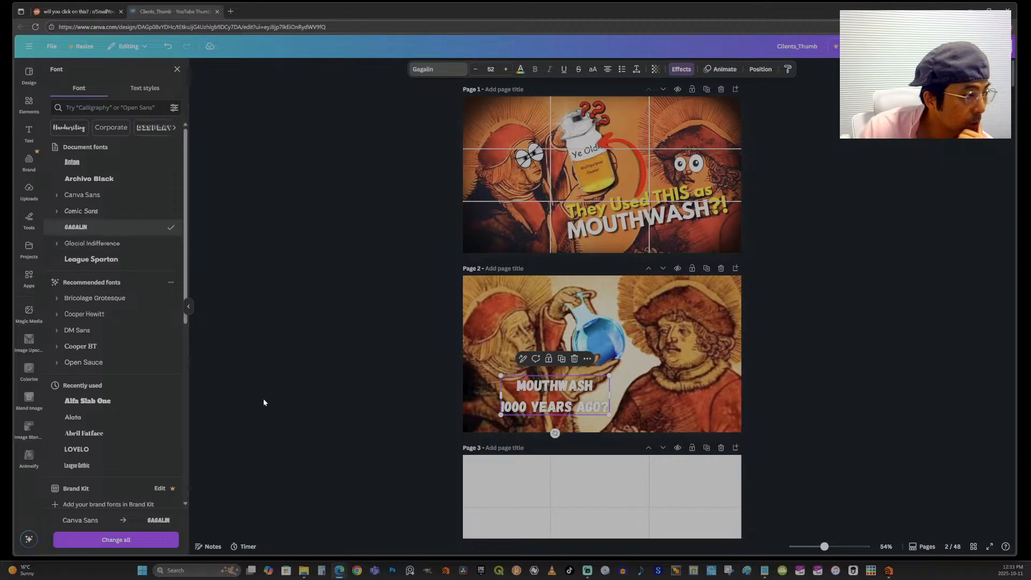
Step: Left-align the heading and enlarge it to font size 80.2 along the thumbnail's lower-left edge
left_click_drag(500, 414, 469, 433)
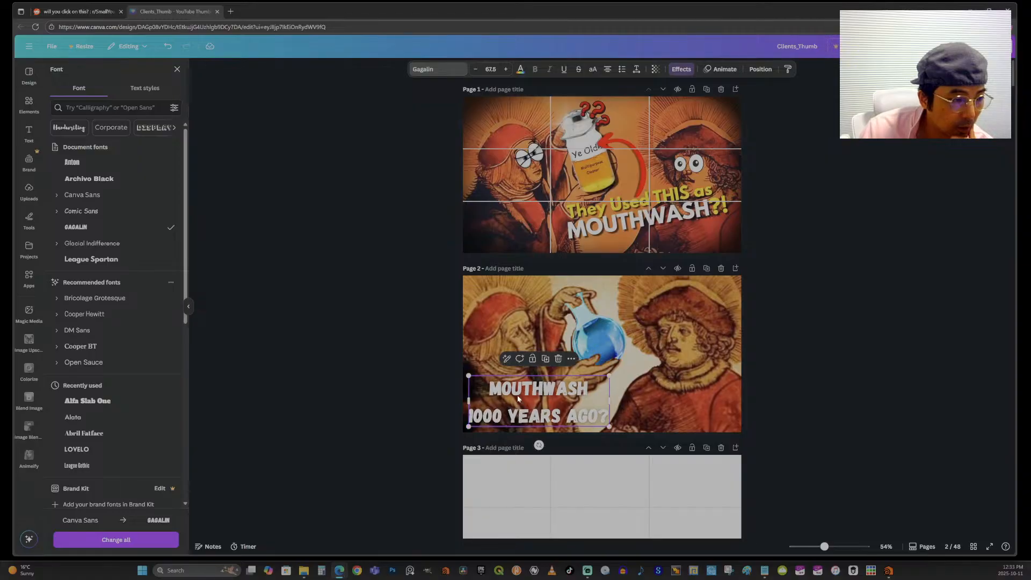
left_click(607, 69)
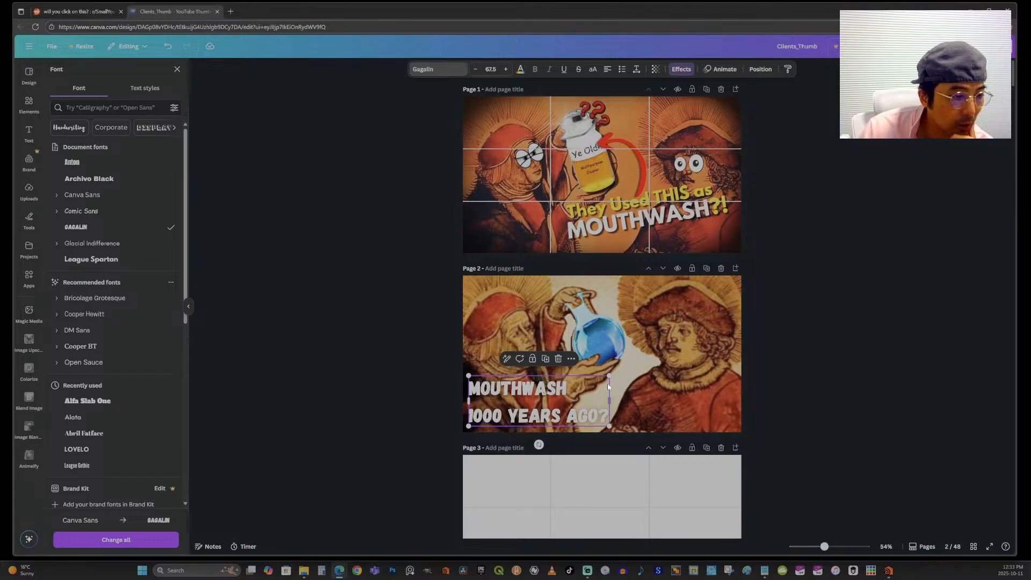
left_click_drag(609, 376, 635, 365)
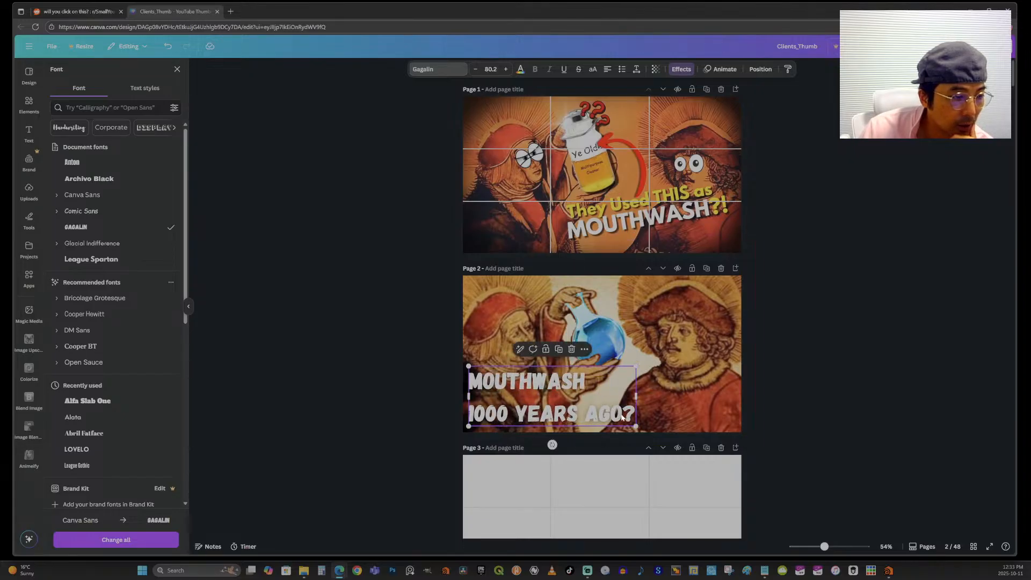
left_click_drag(618, 415, 617, 415)
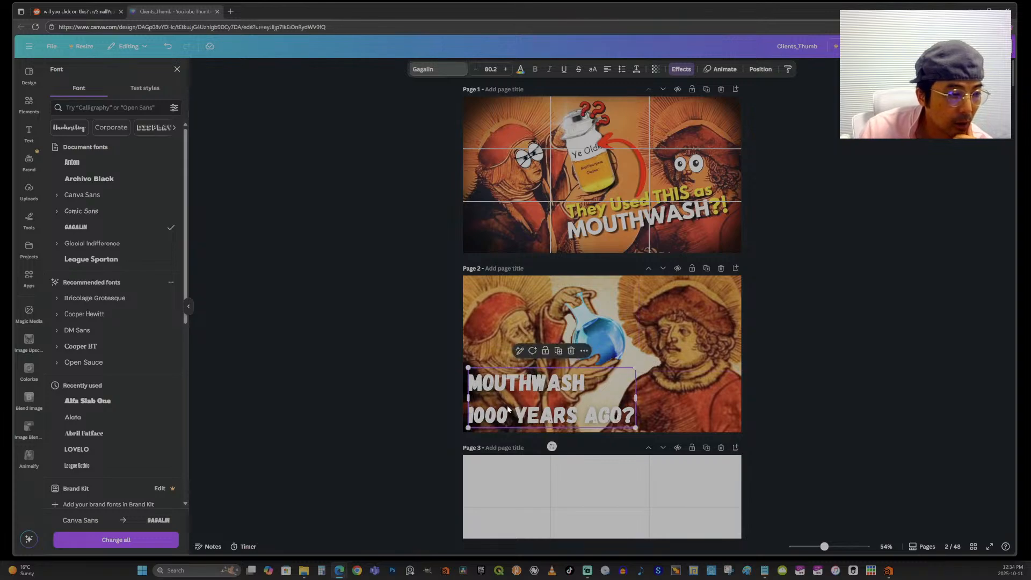
Step: Try enlarging only "1000" in the heading to font size 97.2
double_click(489, 415)
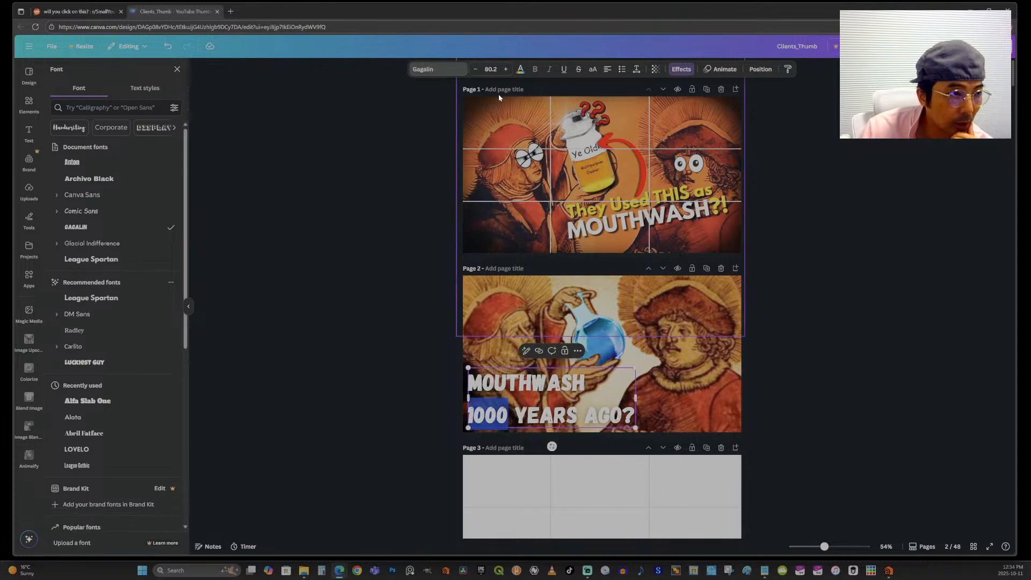
left_click(504, 72)
left_click(504, 71)
double_click(505, 69)
left_click(505, 69)
double_click(506, 69)
left_click(505, 70)
double_click(505, 69)
double_click(505, 69)
left_click(505, 69)
double_click(505, 70)
double_click(505, 69)
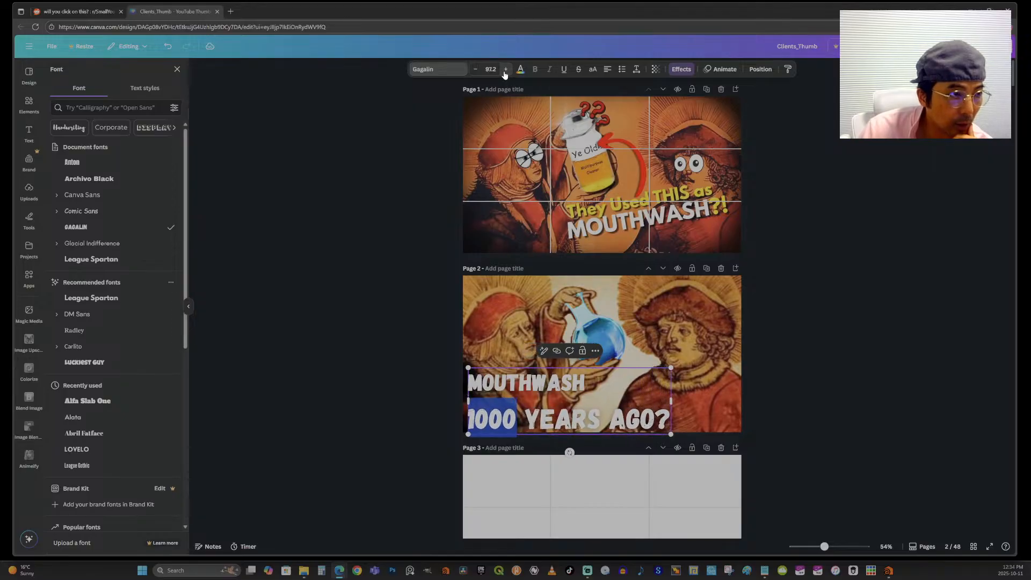
Step: Undo the font size increases on "1000" and deselect the heading
key("ctrl+z")
key("ctrl+z")
key("ctrl+z")
key("ctrl+z")
key("ctrl+z")
key("ctrl+z")
key("ctrl+z")
key("ctrl+z")
key("ctrl+z")
key("ctrl+z")
key("ctrl+z")
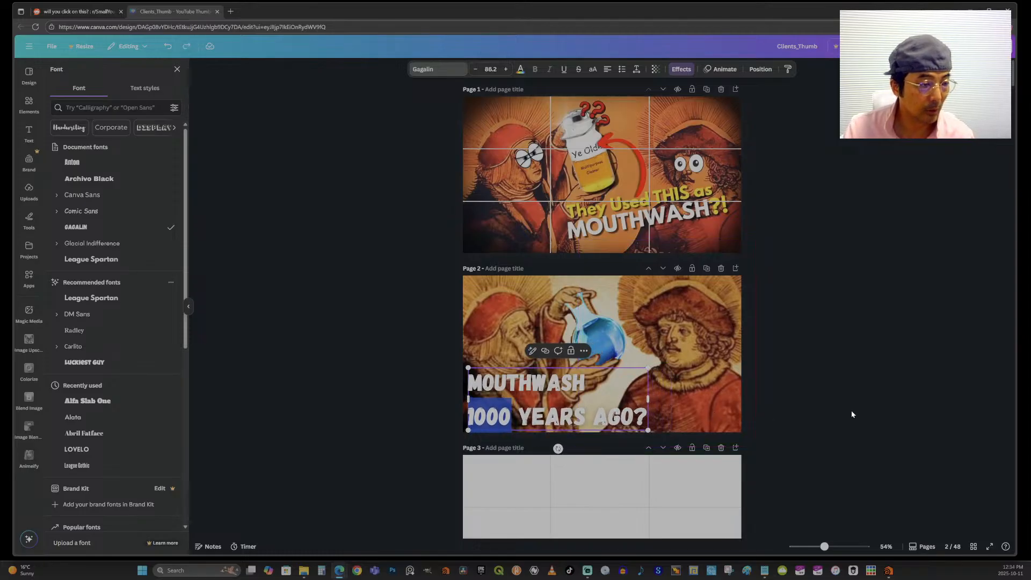
key("ctrl+z")
key("ctrl+z")
key("ctrl+z")
key("ctrl+z")
key("ctrl+z")
key("ctrl+z")
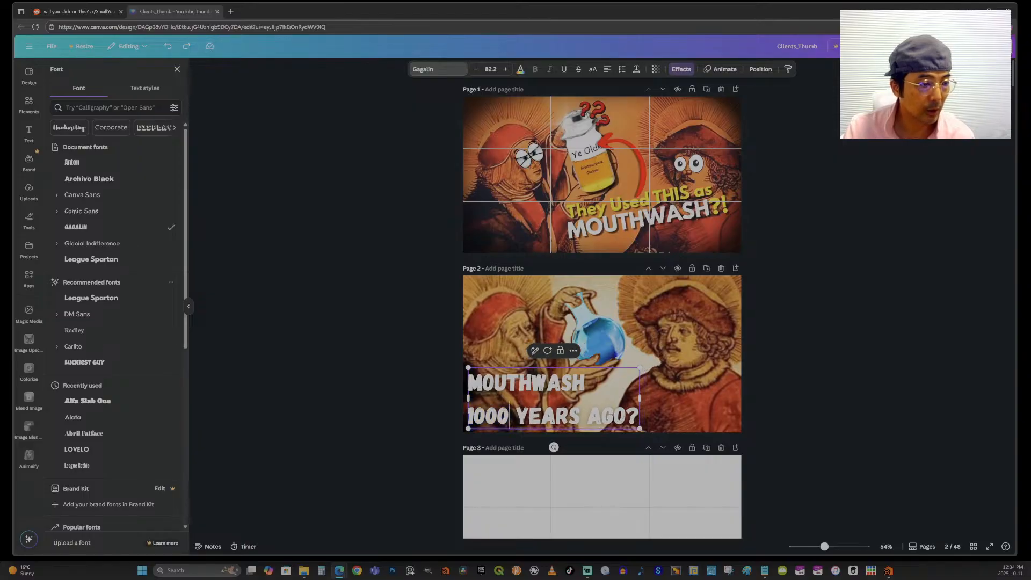
key("ctrl+z")
key("ctrl+z")
left_click(846, 378)
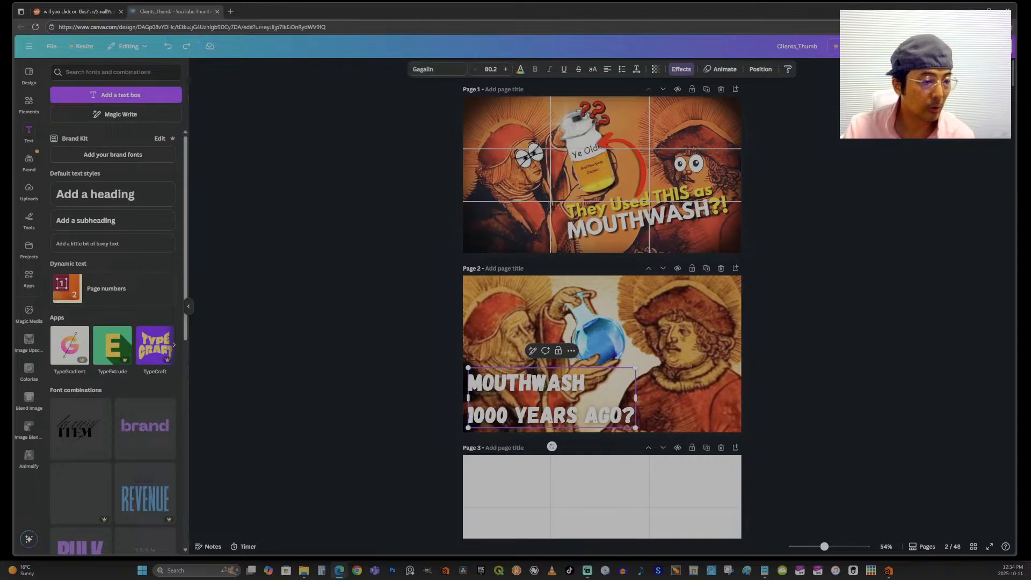
left_click(885, 379)
Step: Duplicate the page 2 heading and place the copy over the flask and the right figure
left_click(591, 385)
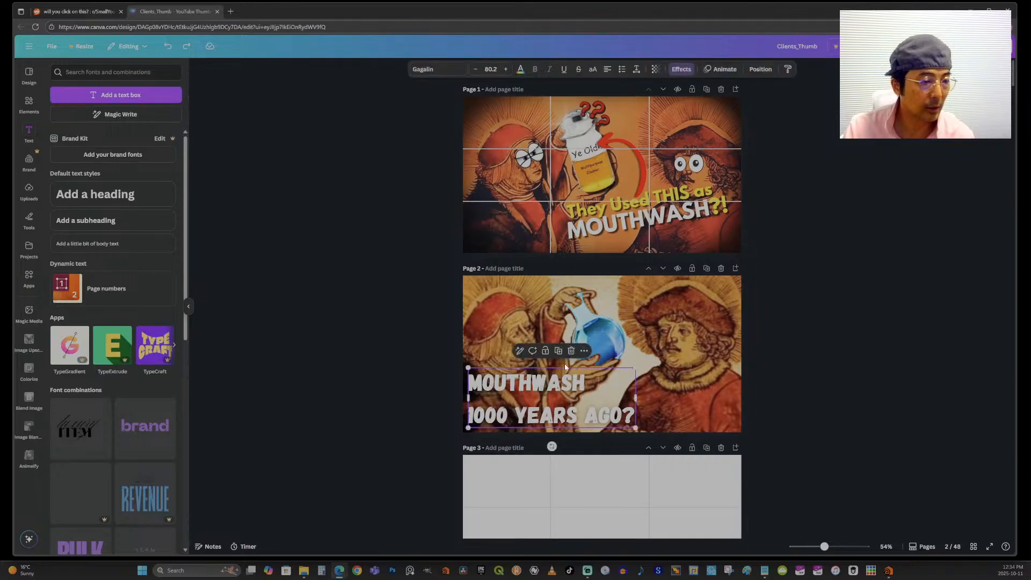
left_click(557, 350)
left_click_drag(537, 395, 646, 335)
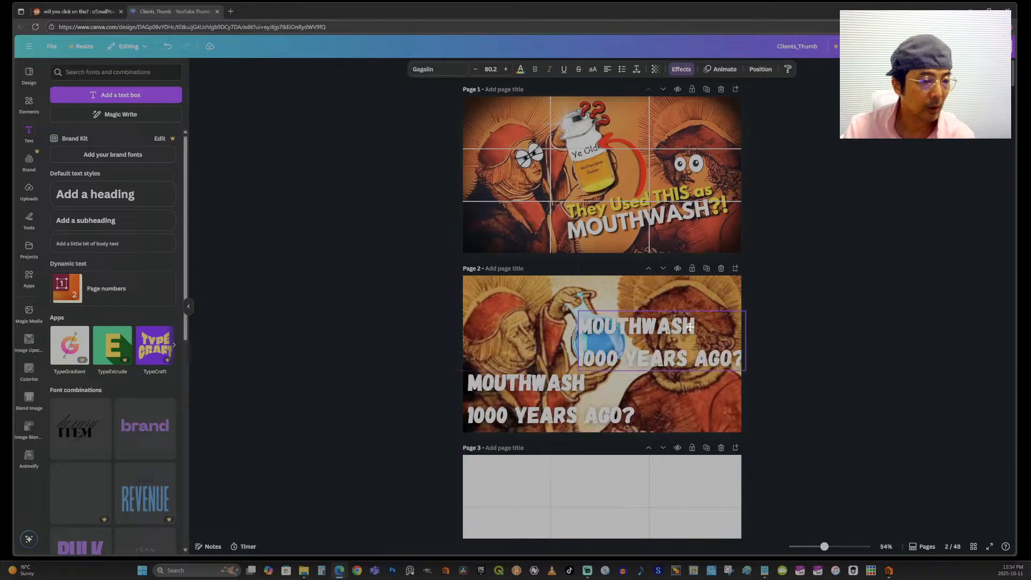
Step: Delete the "1000 YEARS AGO?" line from the original heading, leaving only "MOUTHWASH"
left_click(575, 390)
triple_click(567, 414)
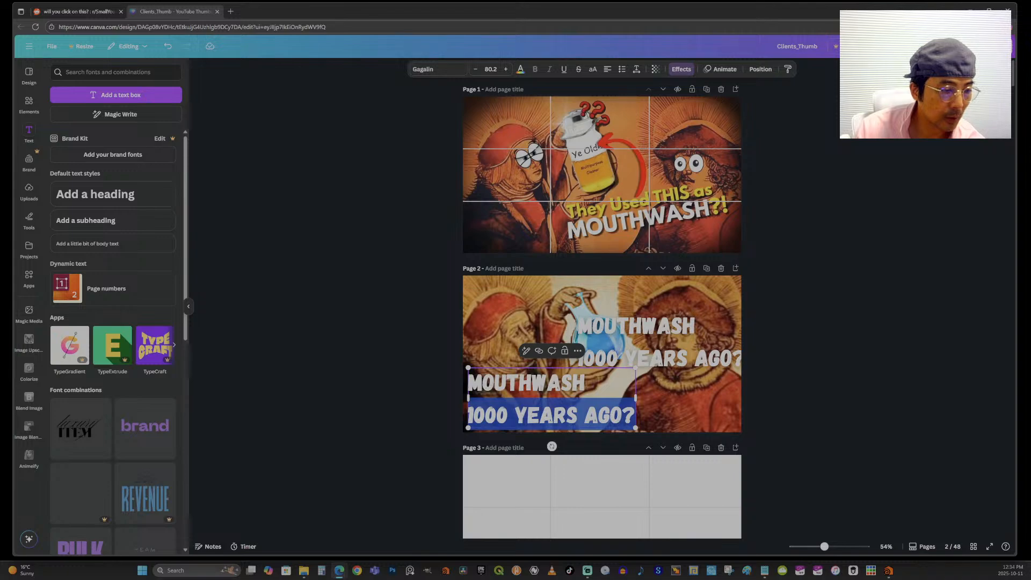
key("BackSpace")
Step: Duplicate the two-line heading copy again and place the new copy in the lower-right part of page 2
left_click(634, 359)
double_click(634, 359)
left_click(774, 325)
left_click(703, 330)
left_click(668, 295)
left_click_drag(661, 345, 666, 407)
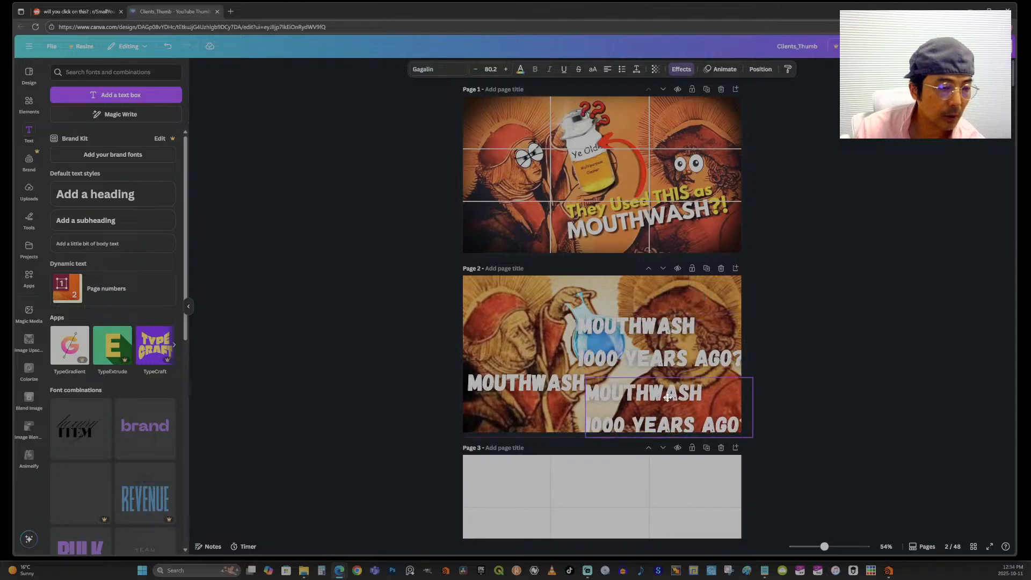
Step: Reduce the upper heading copy to the single word "1000"
double_click(701, 333)
left_click(701, 334)
left_click_drag(697, 328, 745, 327)
key("Delete")
key("Delete")
key("Delete")
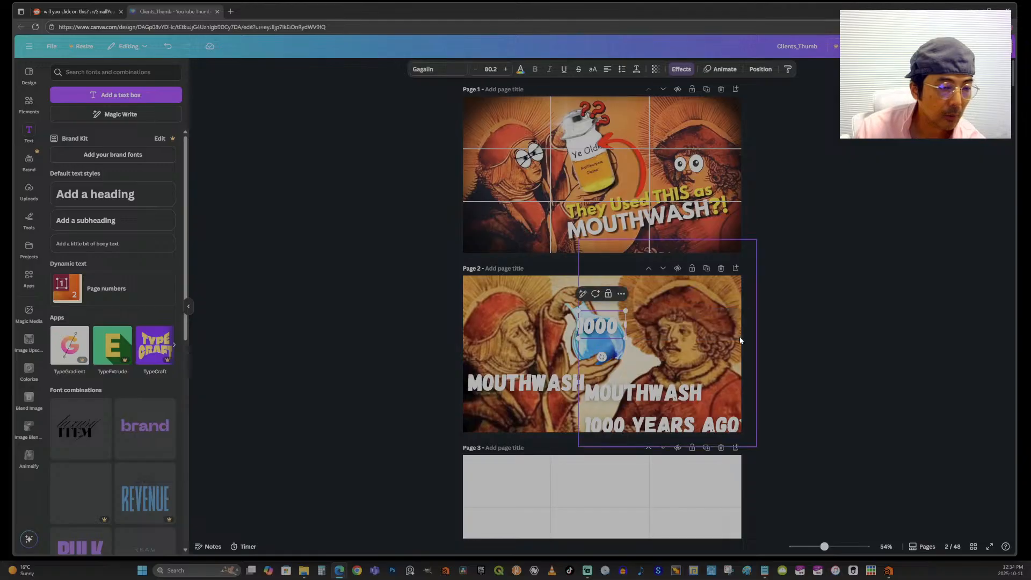
Step: Reduce the lower heading copy to "YEARS AGO?" by removing "MOUTHWASH" and "1000"
left_click(688, 397)
double_click(689, 394)
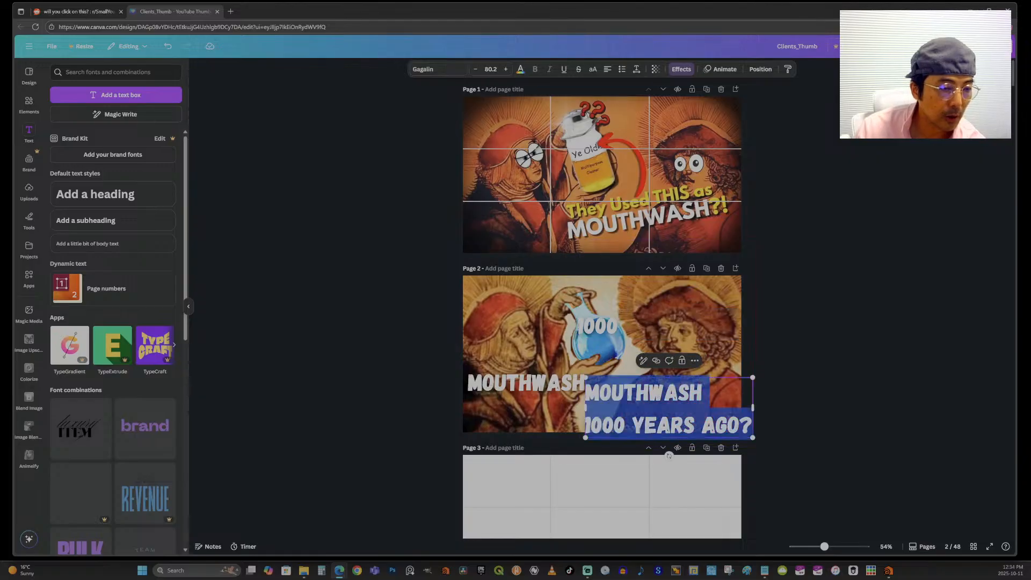
key("Delete")
key("Delete")
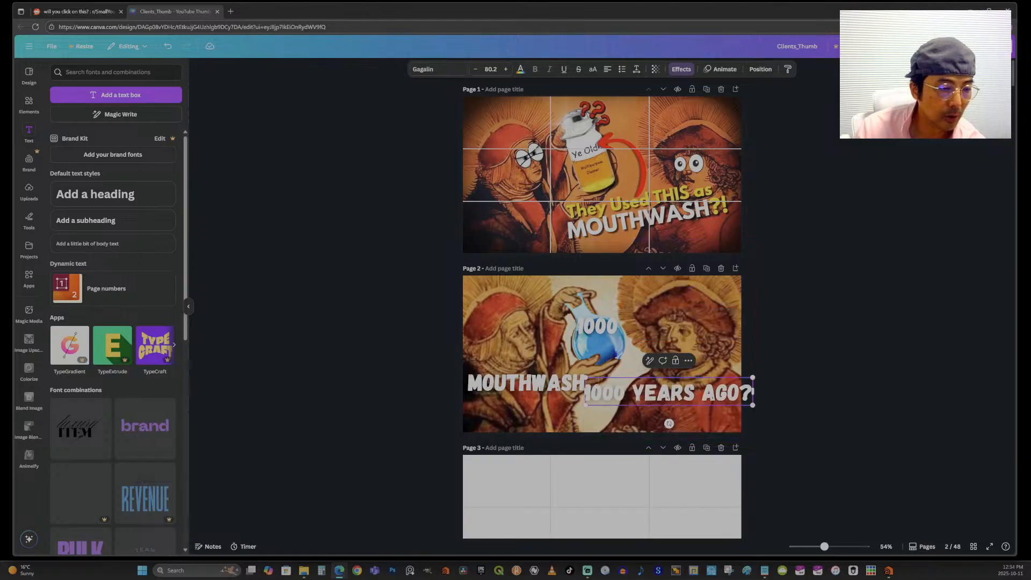
key("BackSpace")
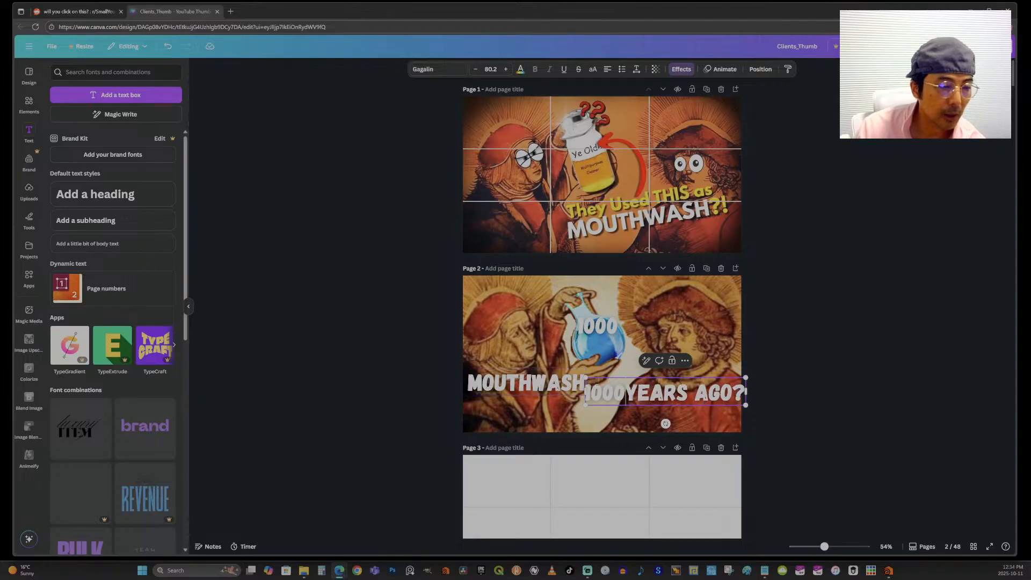
left_click_drag(625, 394, 580, 374)
key("Delete")
Step: Stack "MOUTHWASH", "1000" and "YEARS AGO?" as three left-aligned lines in the lower left of the thumbnail
left_click(815, 398)
left_click(545, 382)
left_click_drag(575, 411, 576, 416)
left_click_drag(597, 333, 494, 400)
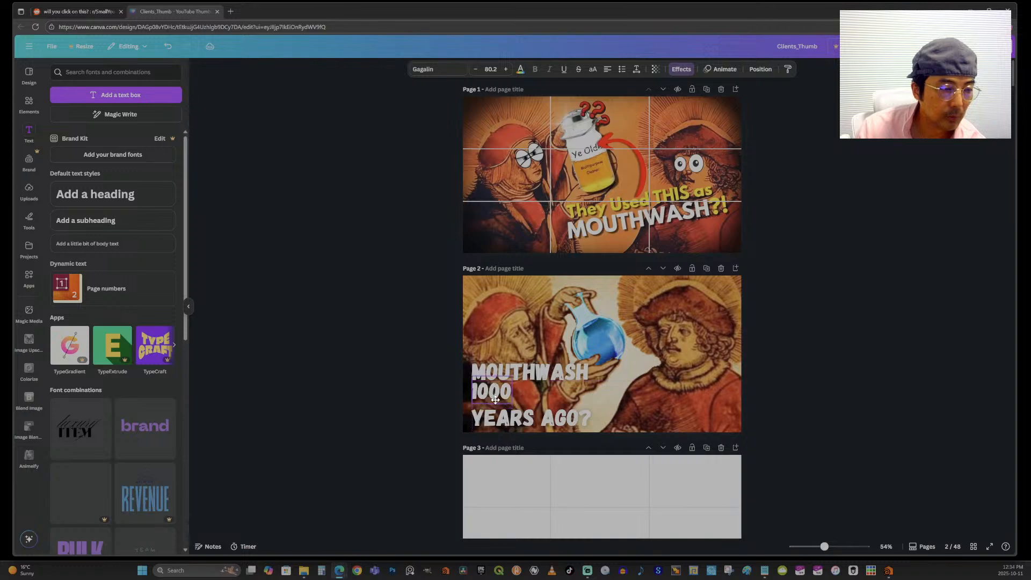
Step: Increase the font size of the "1000" text to 127
left_click(505, 70)
left_click(506, 69)
left_click(506, 70)
left_click(506, 71)
left_click(505, 70)
left_click(506, 70)
left_click(506, 70)
left_click(506, 69)
left_click(505, 69)
left_click(506, 69)
left_click(505, 69)
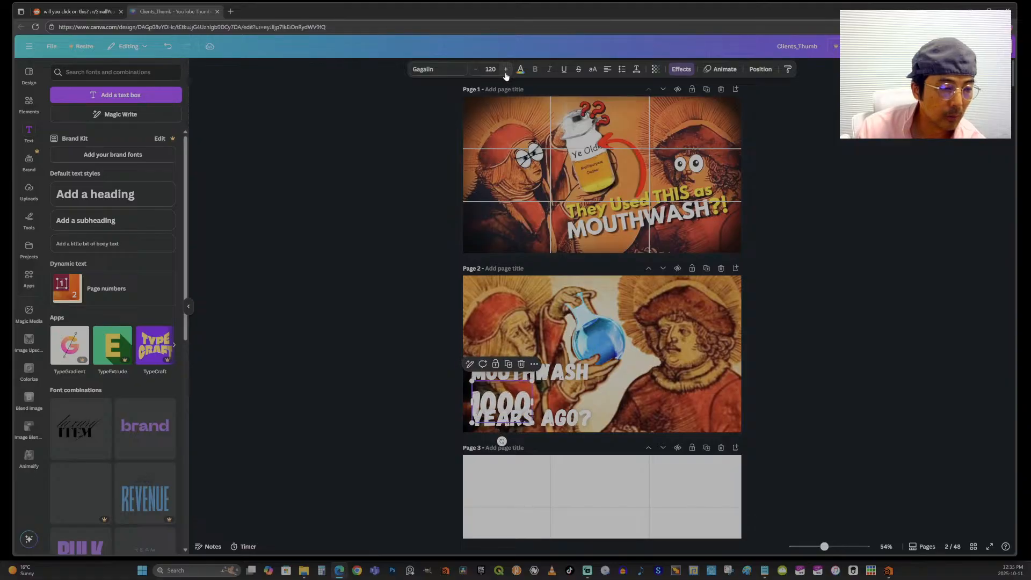
left_click(506, 69)
left_click(505, 69)
left_click(505, 69)
left_click(505, 69)
left_click(505, 69)
left_click(505, 69)
left_click(505, 69)
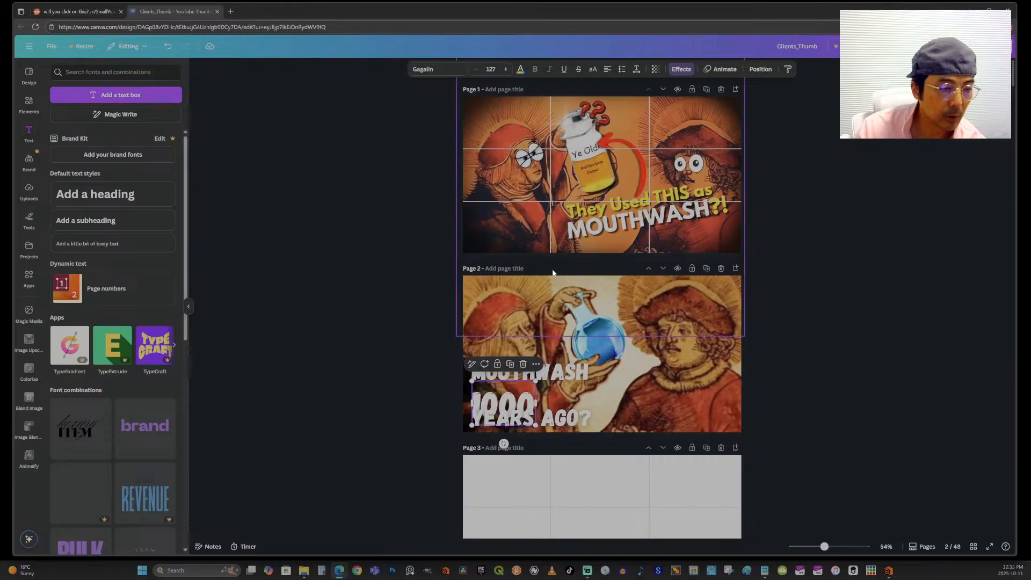
Step: Adjust the vertical positions of the three text lines so they stack evenly without overlapping
left_click_drag(528, 398, 528, 387)
left_click(544, 376)
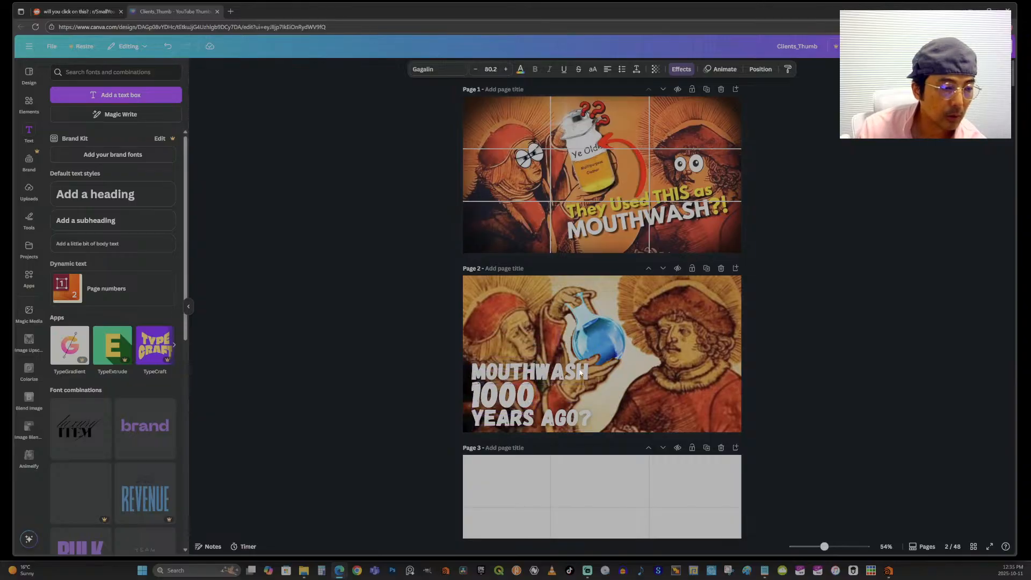
left_click(512, 391)
left_click(546, 420)
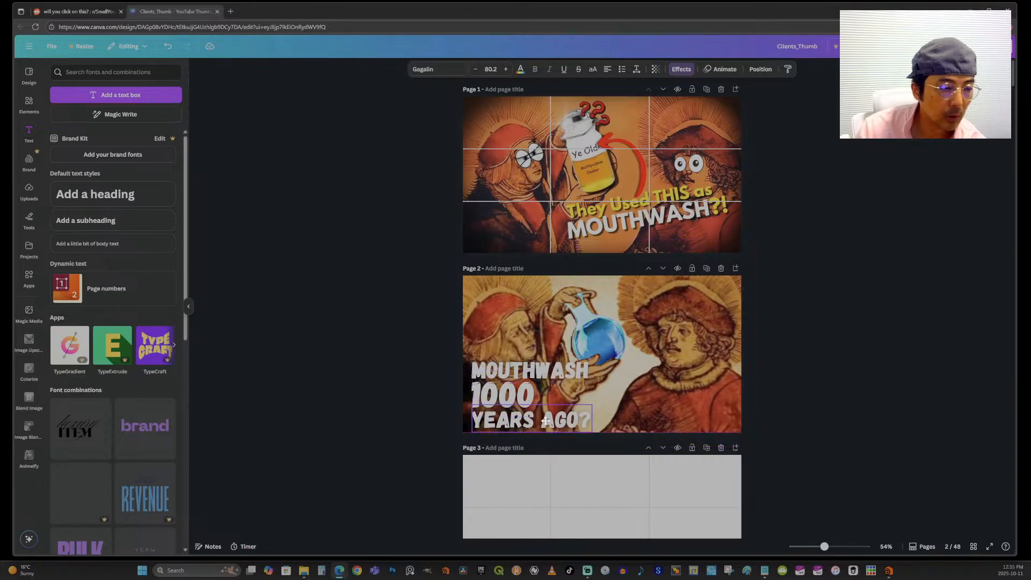
left_click(826, 346)
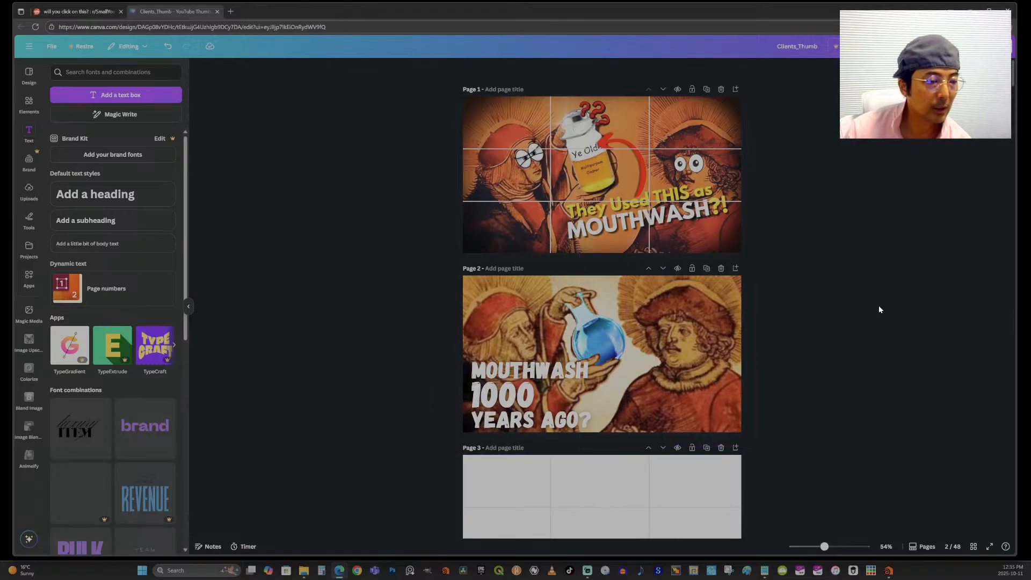
Step: Flip the right figure on page 2 horizontally and move it to the left half of the thumbnail
left_click(554, 315)
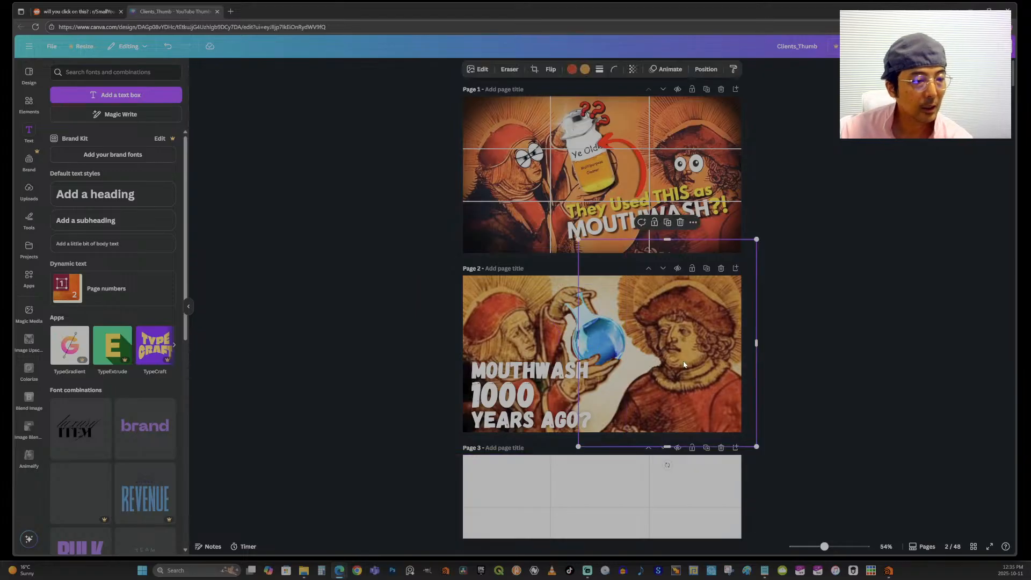
left_click(549, 69)
left_click(557, 89)
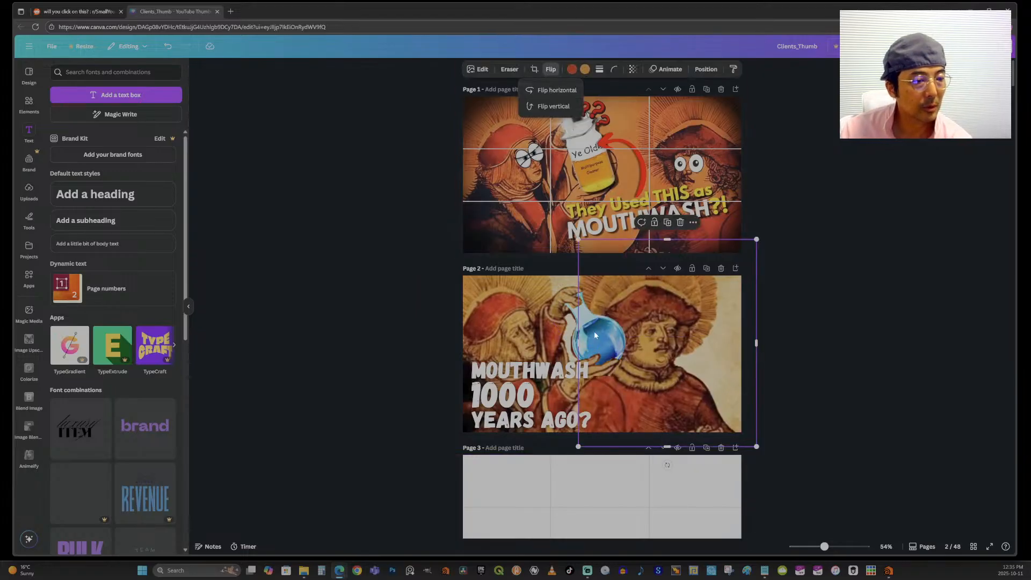
left_click_drag(654, 407, 546, 401)
Step: Move the flask-holding figure's layer above the other figure and group it with the flask and the hands
left_click(604, 346)
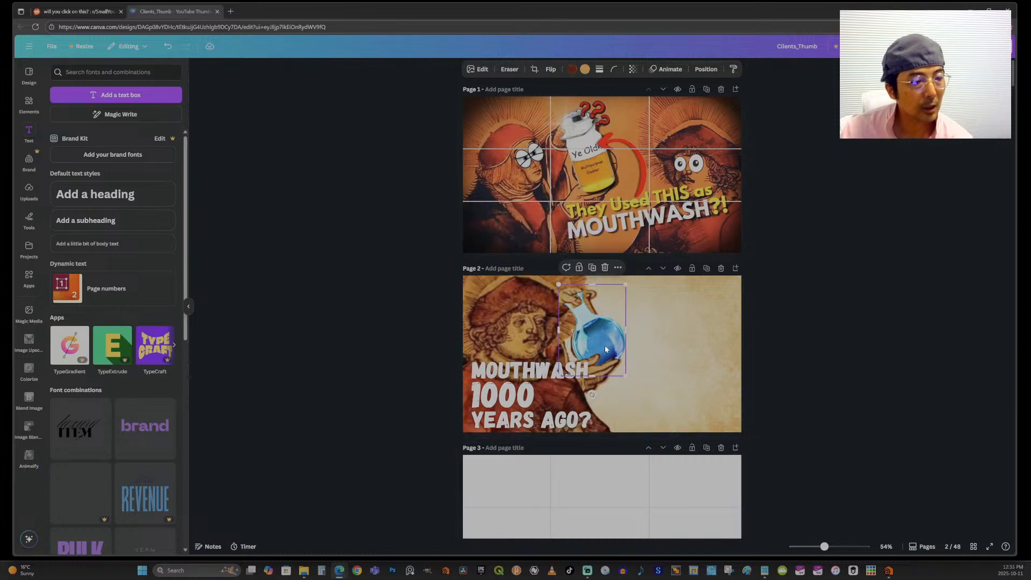
key("alt+1")
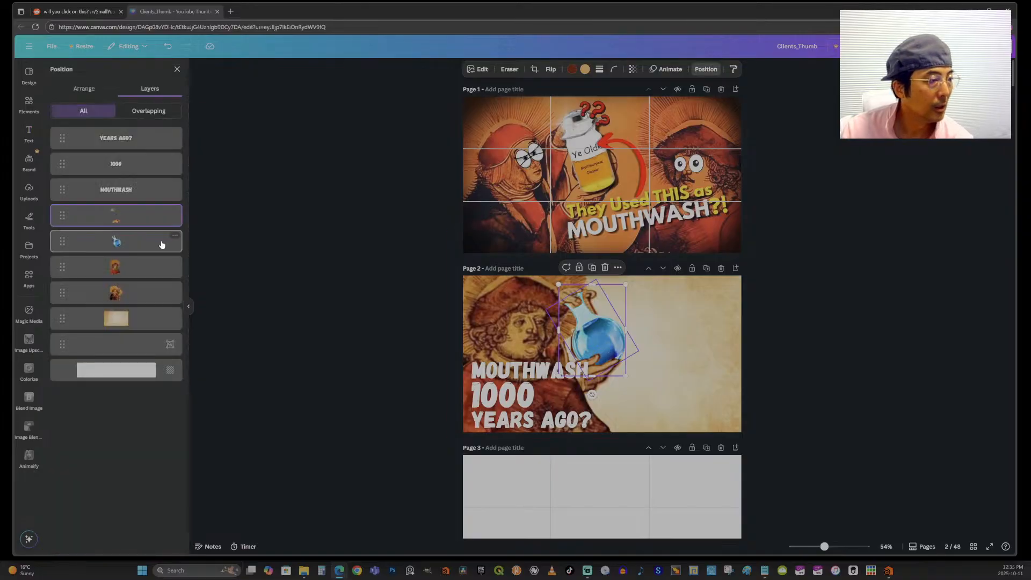
left_click_drag(150, 296, 148, 255)
left_click(144, 211, "shift")
key("ctrl+g")
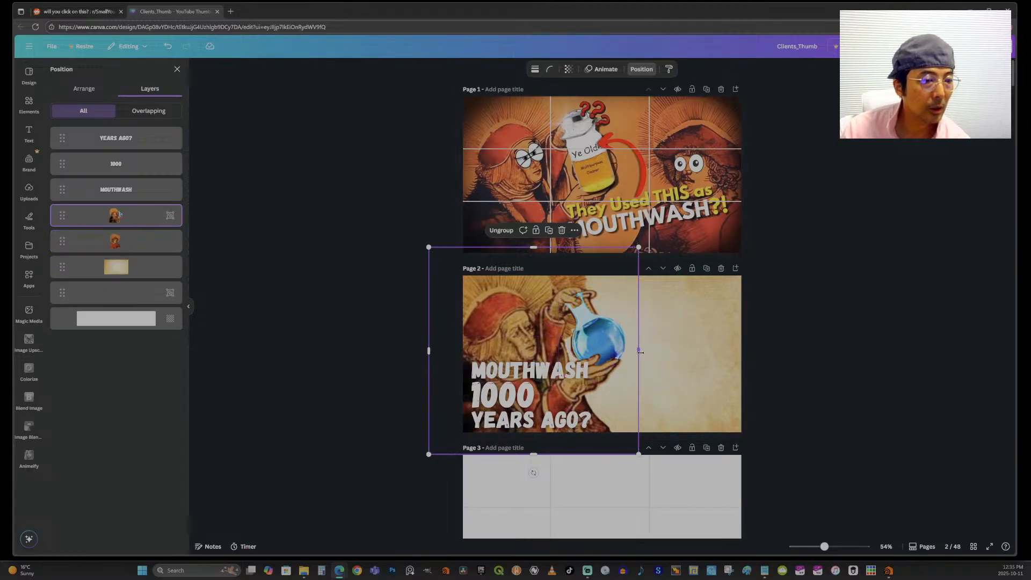
Step: Move the grouped flask-holding figure to the right half of the thumbnail and ungroup it
left_click_drag(626, 412, 760, 409)
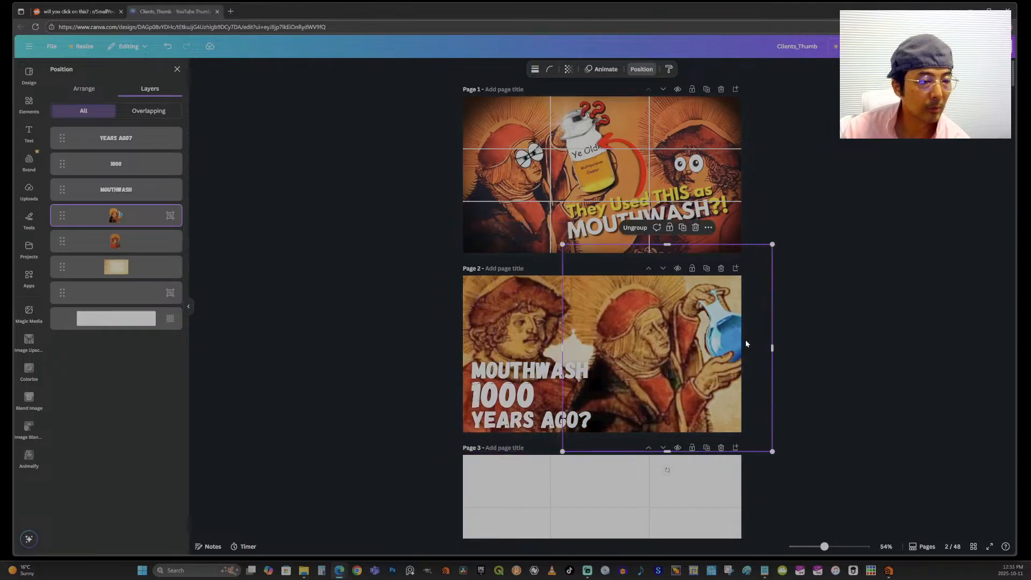
left_click_drag(665, 376, 665, 376)
key("ctrl+shift+g")
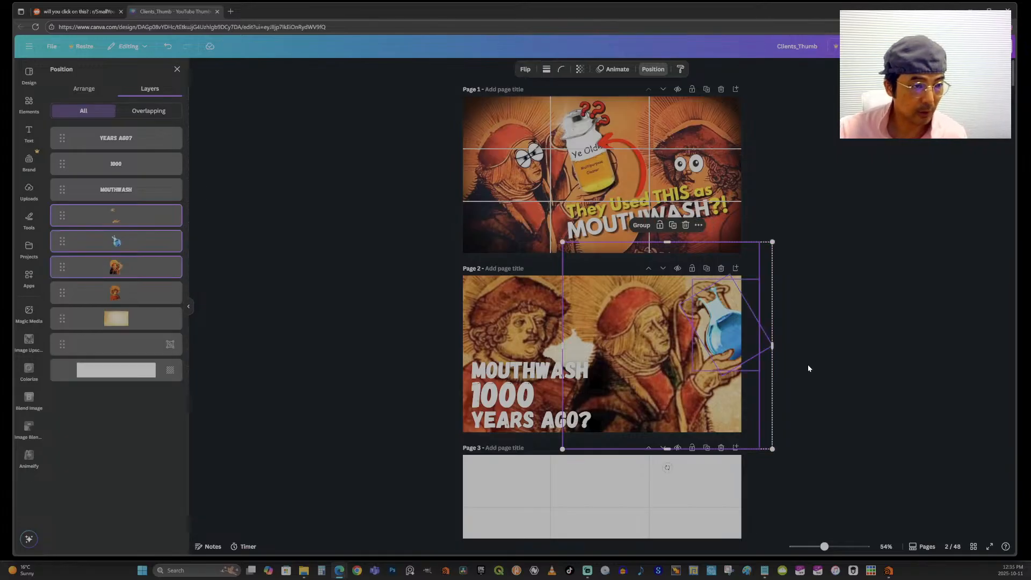
Step: Flip the flask-holding figure horizontally so that it faces left
left_click(652, 388)
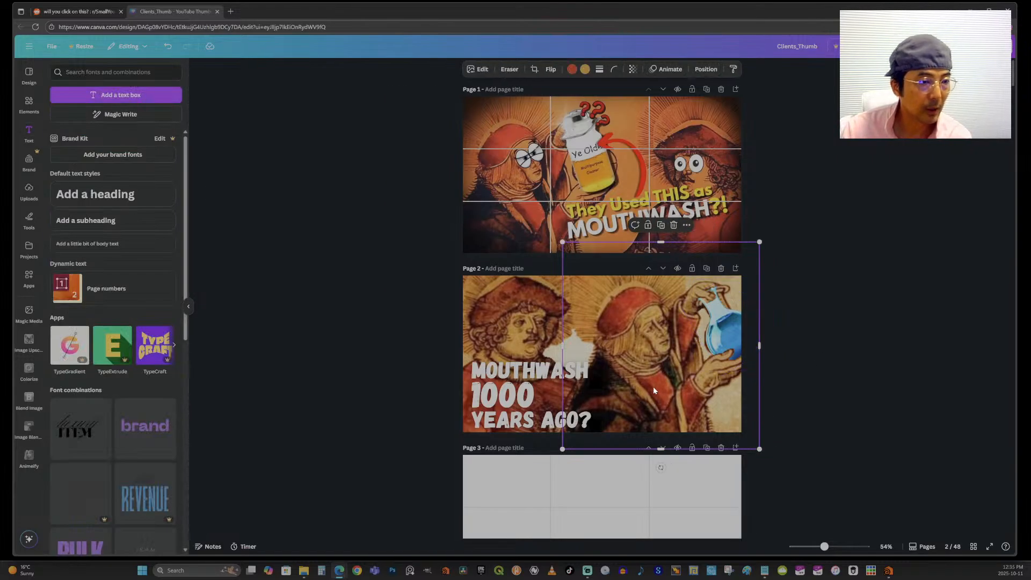
left_click(551, 77)
left_click(551, 89)
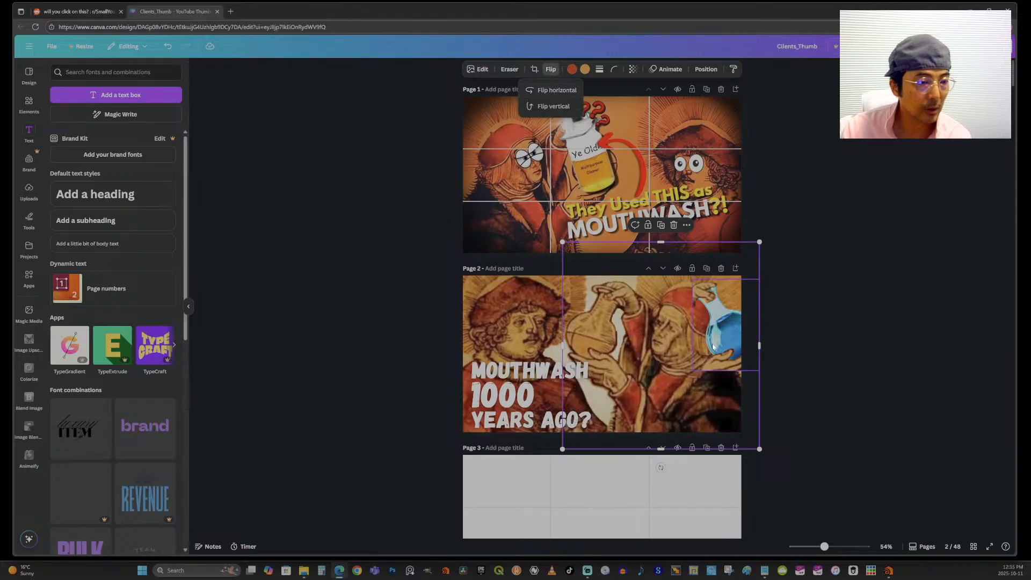
Step: Flip the hands cutout on page 2 horizontally and place it over the right figure's painted hands
left_click(723, 369)
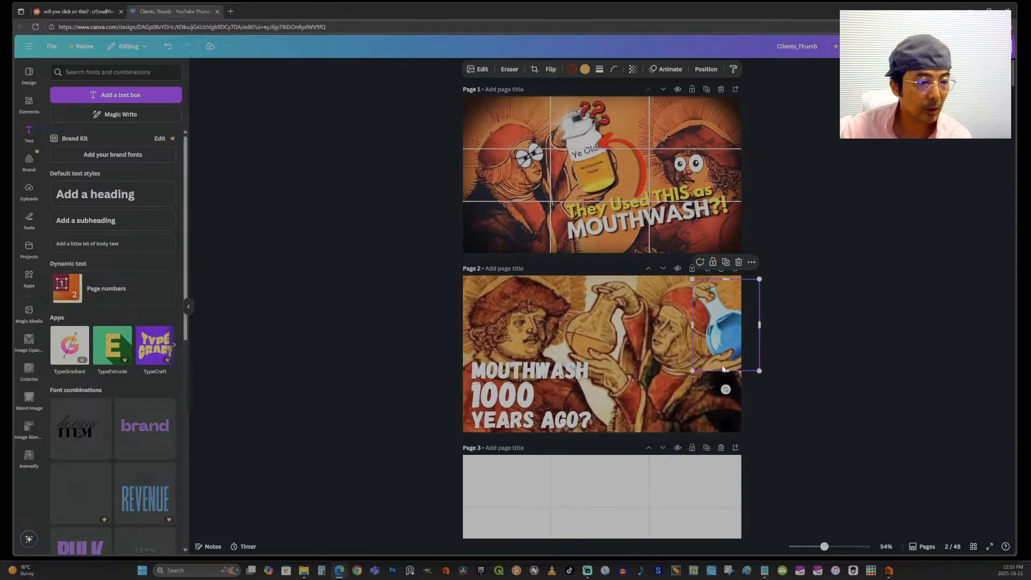
left_click(553, 73)
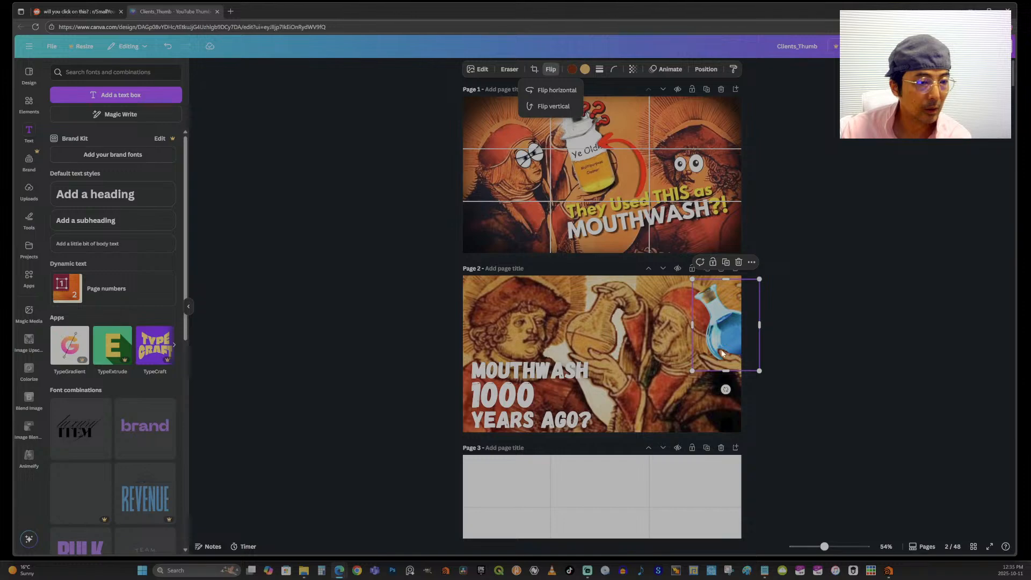
left_click(599, 364)
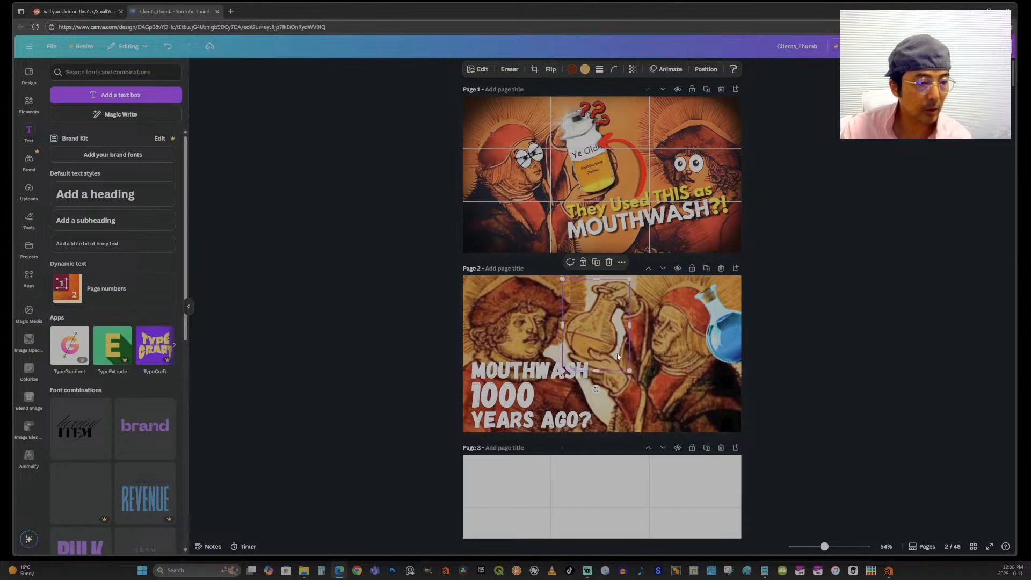
Step: Flip the blue flask on page 2 horizontally
left_click(724, 330)
left_click(544, 73)
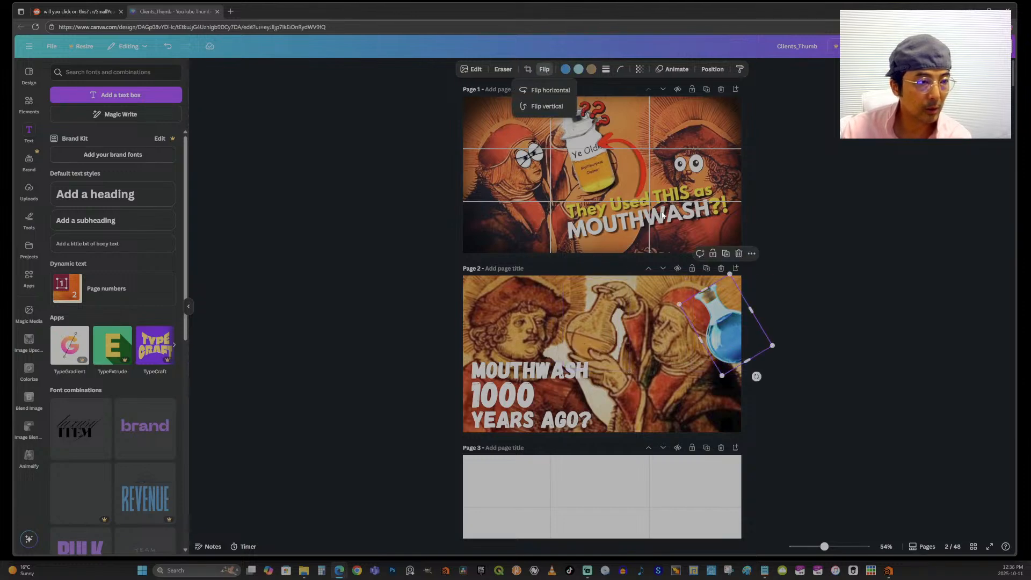
left_click(556, 89)
Step: Rotate the blue flask to about 27° and fit it over the painted flask between the figure's hands
left_click_drag(731, 346, 683, 344)
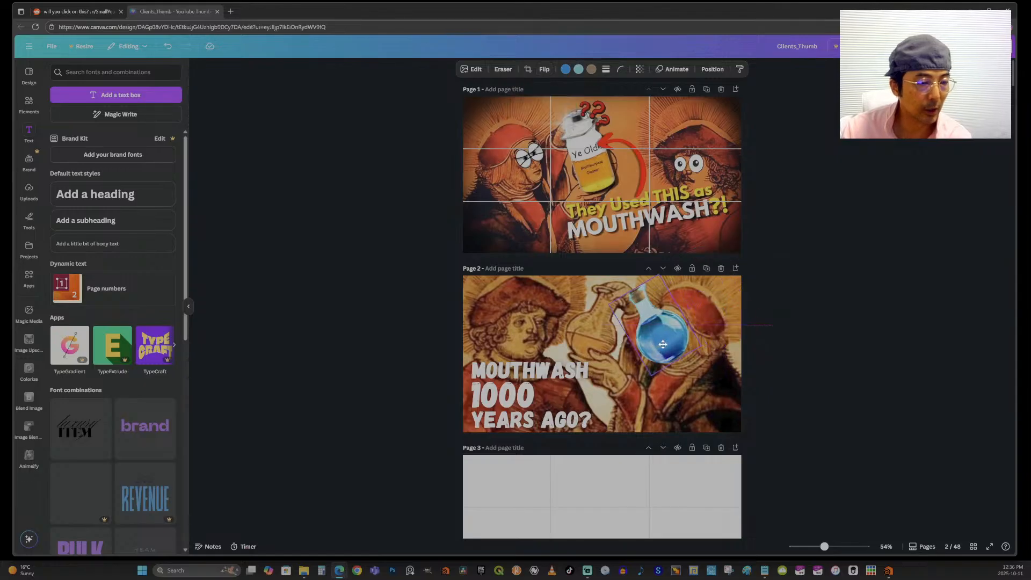
key("ctrl+z")
left_click_drag(750, 376, 703, 381)
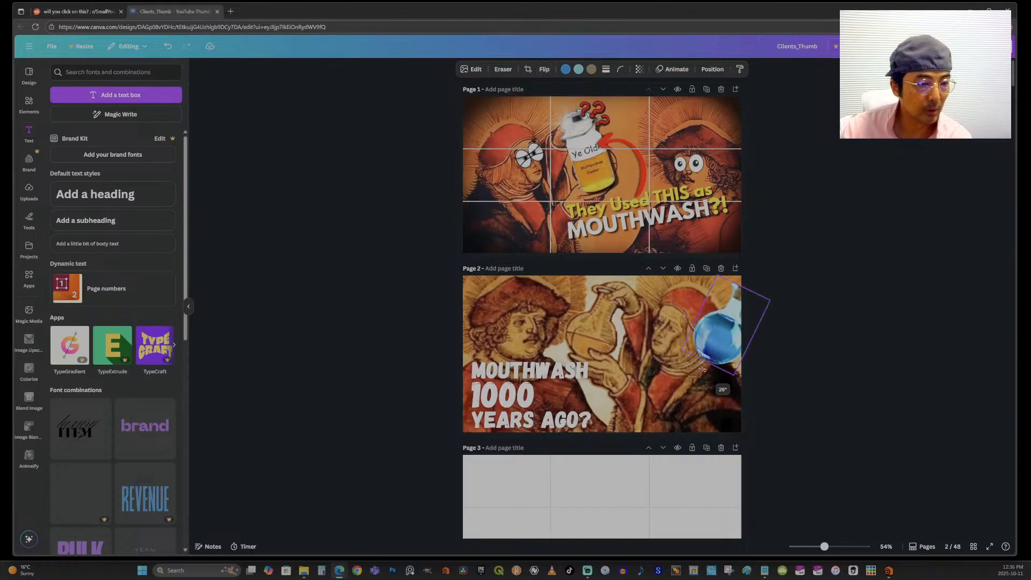
left_click_drag(707, 335, 580, 333)
mouse_move(570, 378)
left_mouse_down()
mouse_move(590, 384)
mouse_move(569, 376)
left_mouse_up()
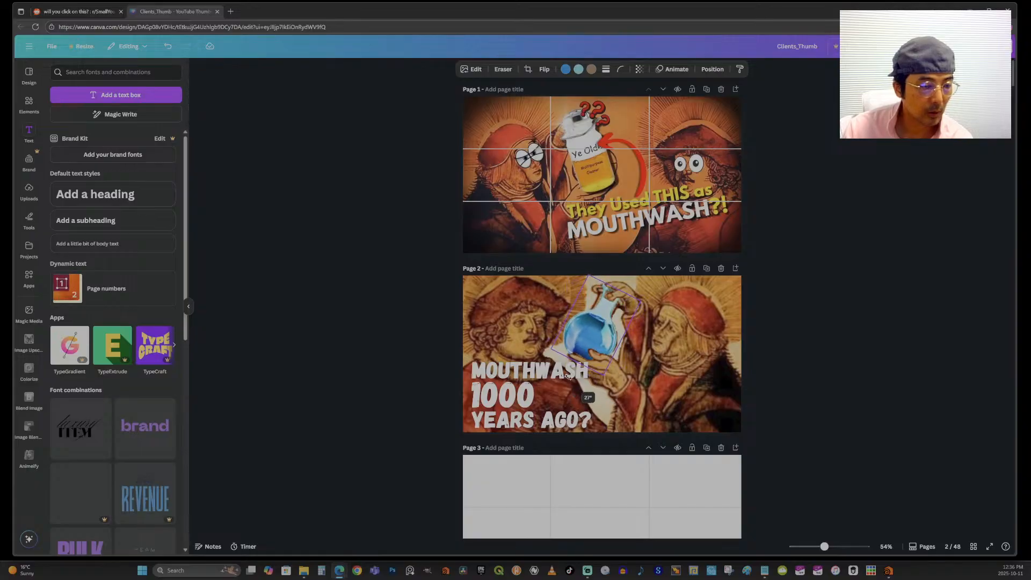
left_click_drag(602, 333, 604, 338)
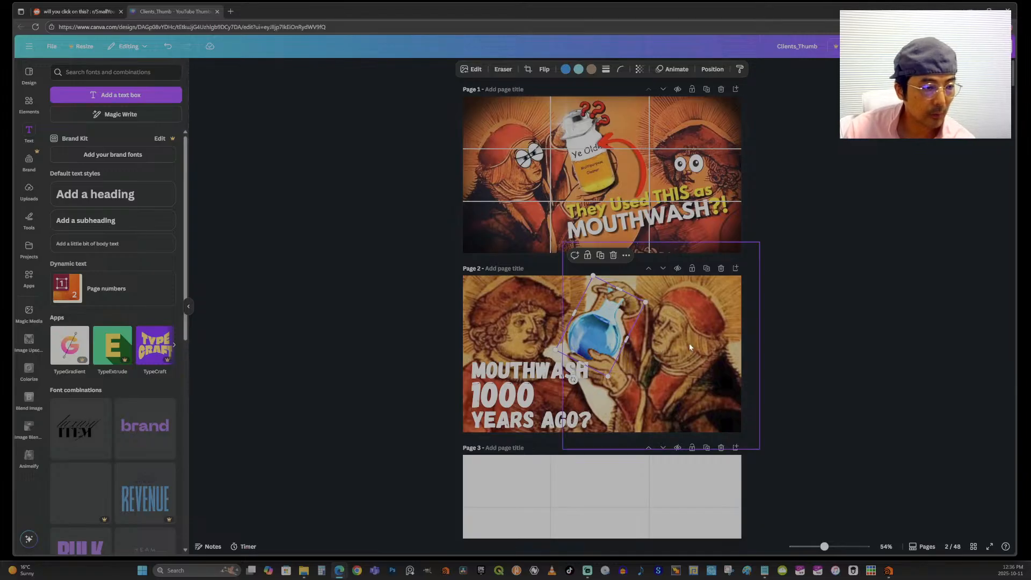
Step: Nudge the hands cutout slightly left and up so it lines up with the figure's painted hands
left_click_drag(825, 547, 843, 547)
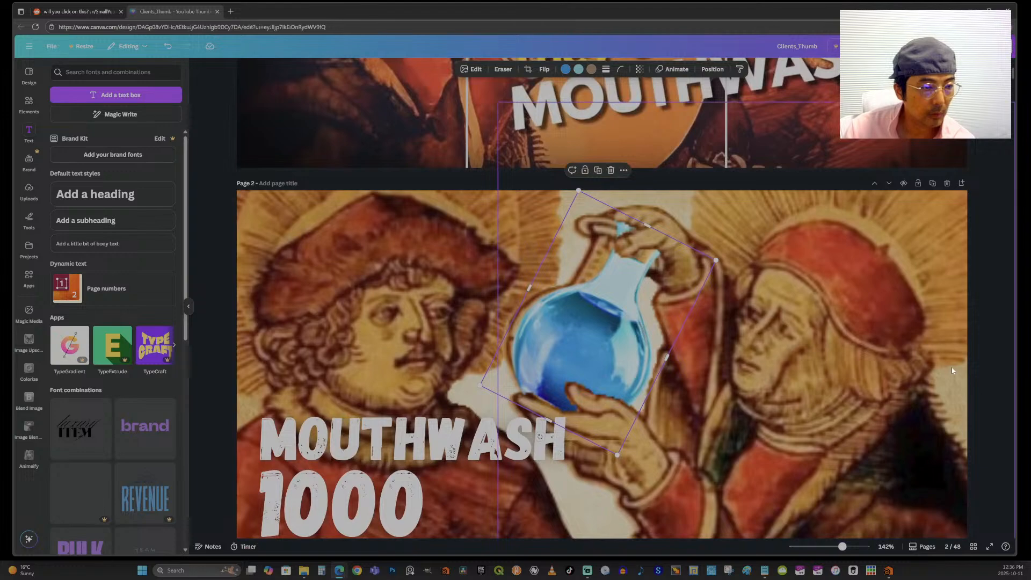
left_click(916, 297)
left_click(649, 326)
key("Left")
key("Left")
key("Left")
key("Left")
key("Left")
key("Left")
key("Left")
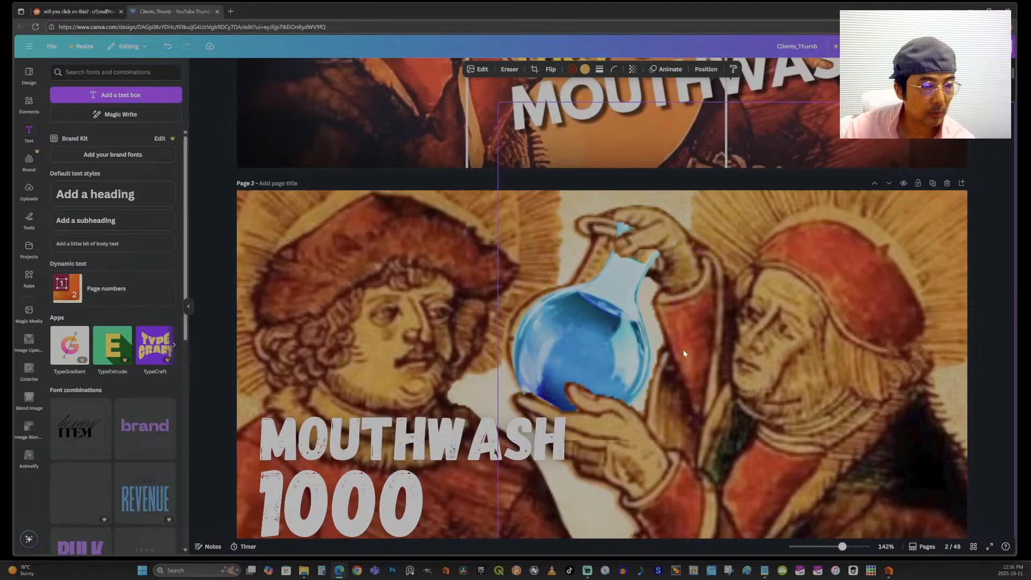
key("Up")
key("Up")
key("Up")
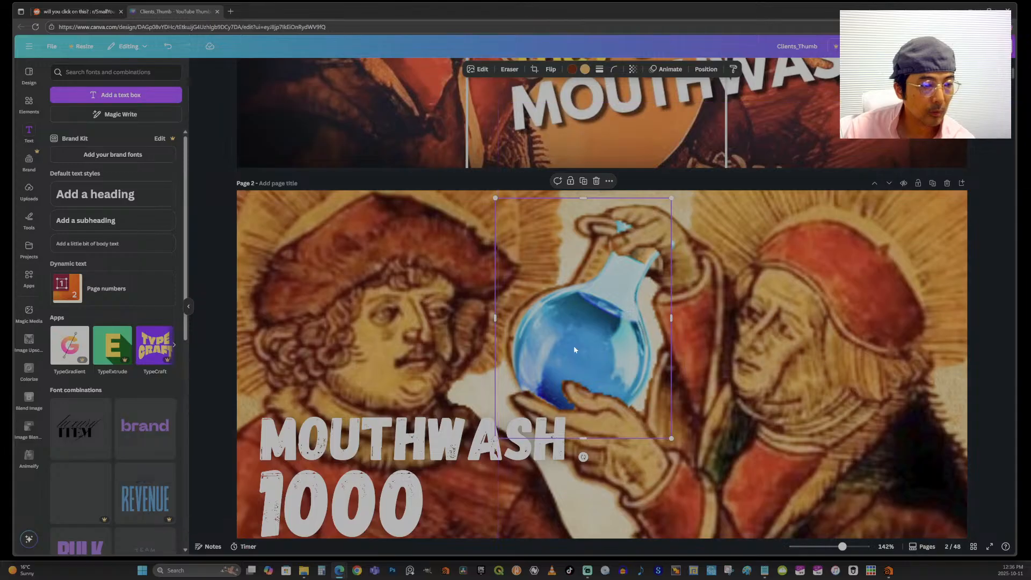
Step: Nudge the blue flask layer slightly left and up so it sits properly in the figure's hands
key("alt+1")
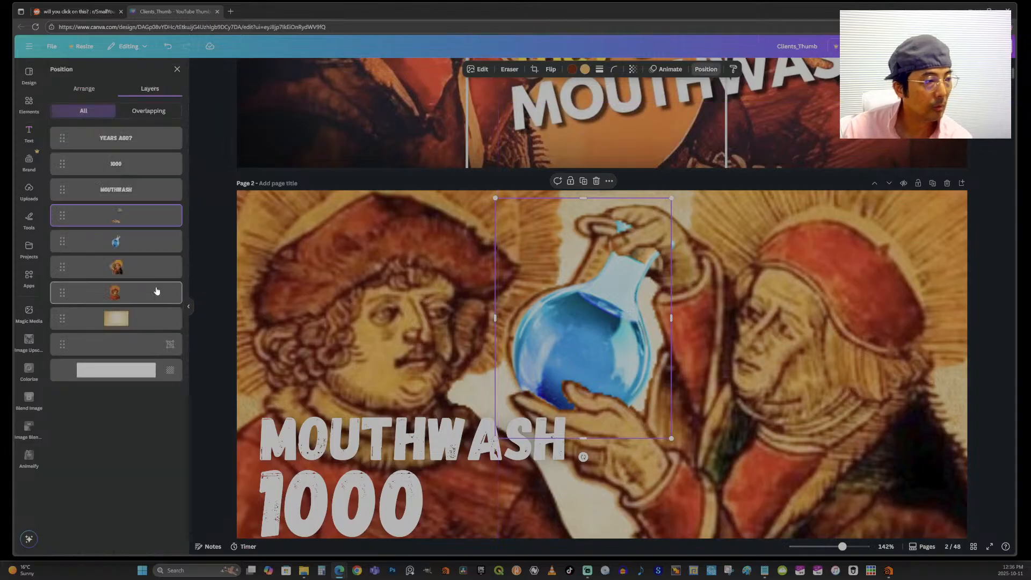
left_click(146, 246)
key("Left")
key("Left")
key("Left")
key("Left")
key("Left")
key("Left")
key("Left")
key("Left")
key("Left")
key("Left")
key("Up")
key("Up")
key("Up")
key("Up")
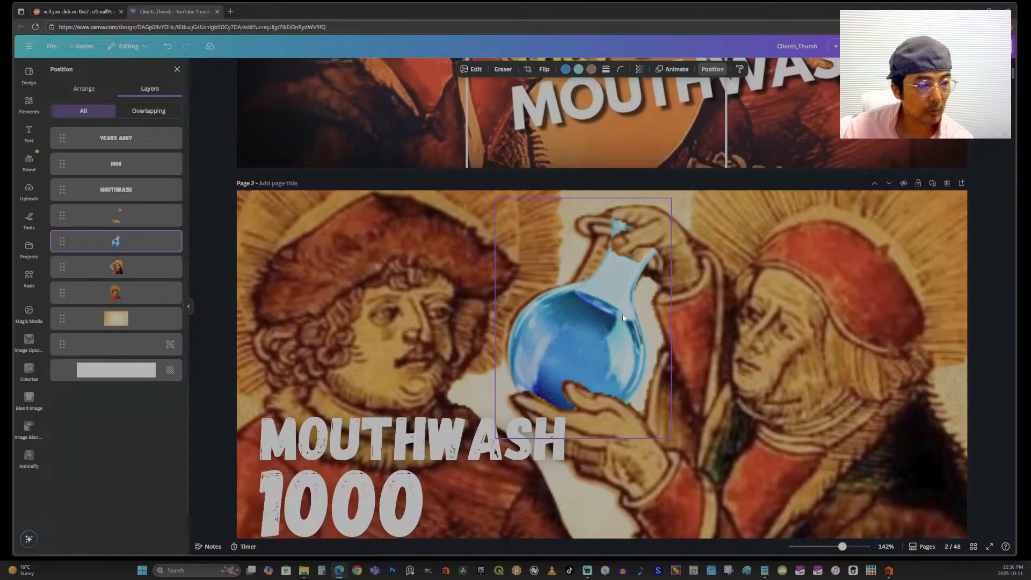
key("Left")
key("Left")
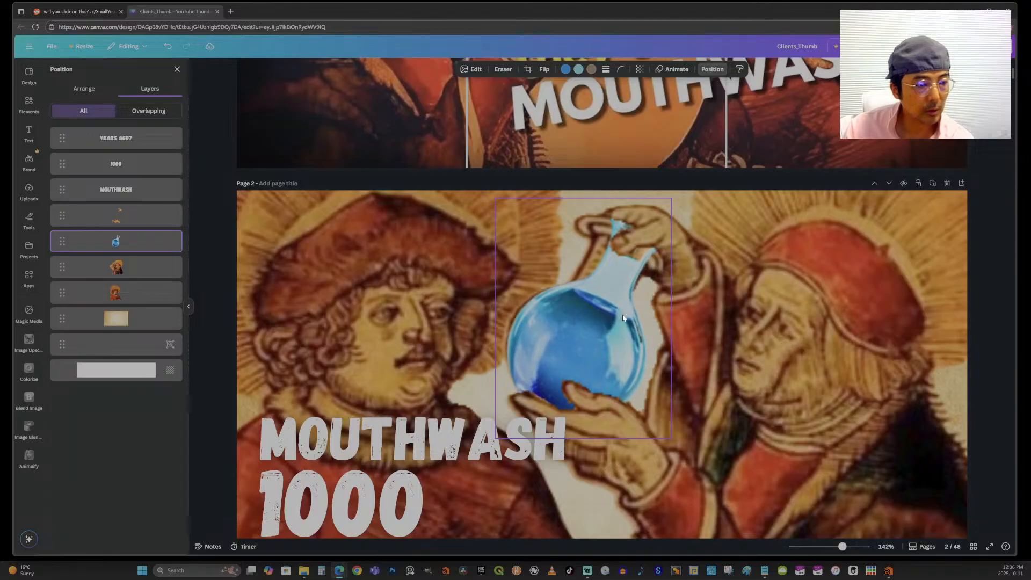
left_click(624, 319)
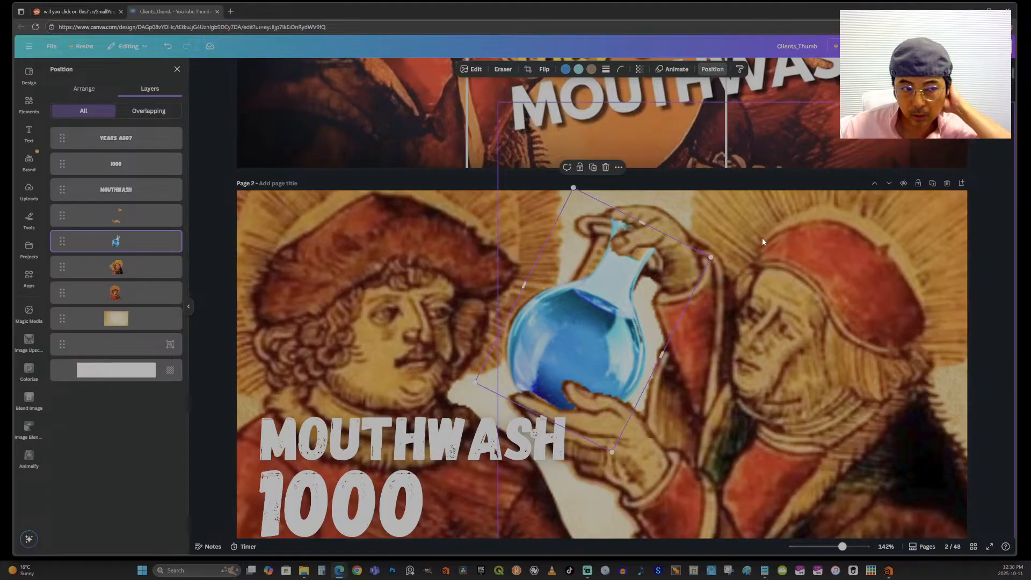
key("Right")
left_click(829, 260)
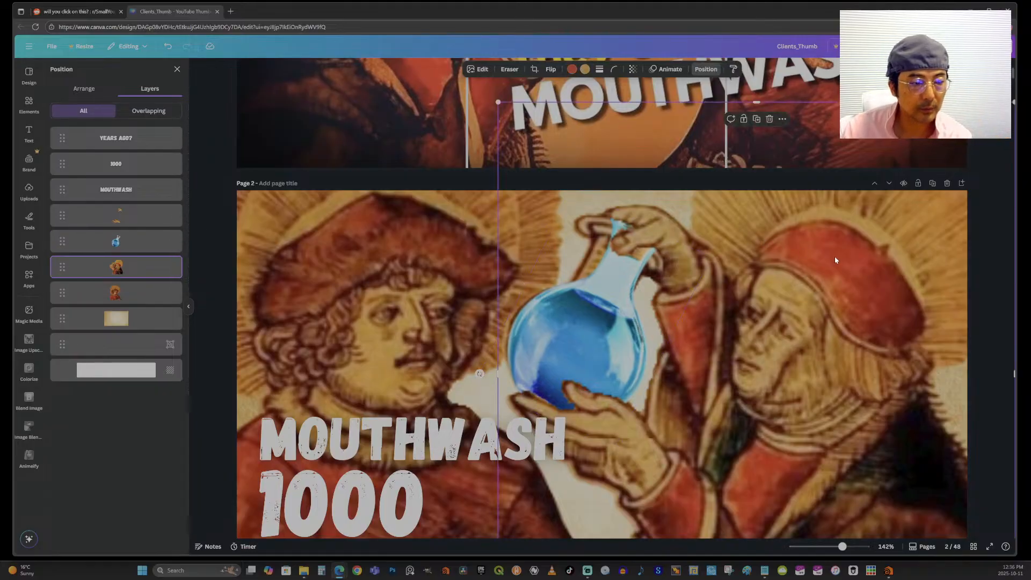
Step: Examine the page 2 thumbnail at reduced size, checking the stacked headline against the figures and the flask
left_click(815, 547)
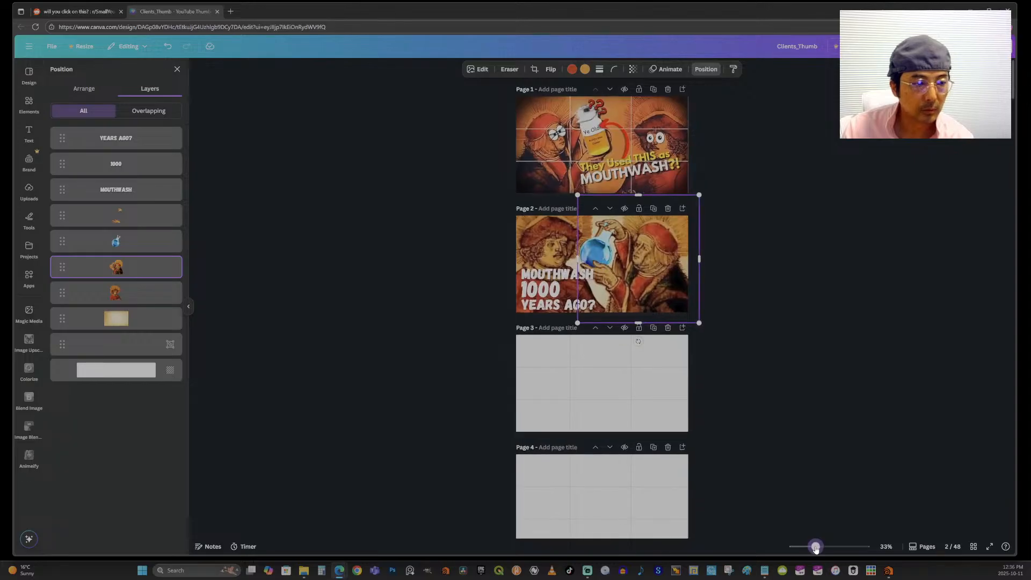
left_click(833, 272)
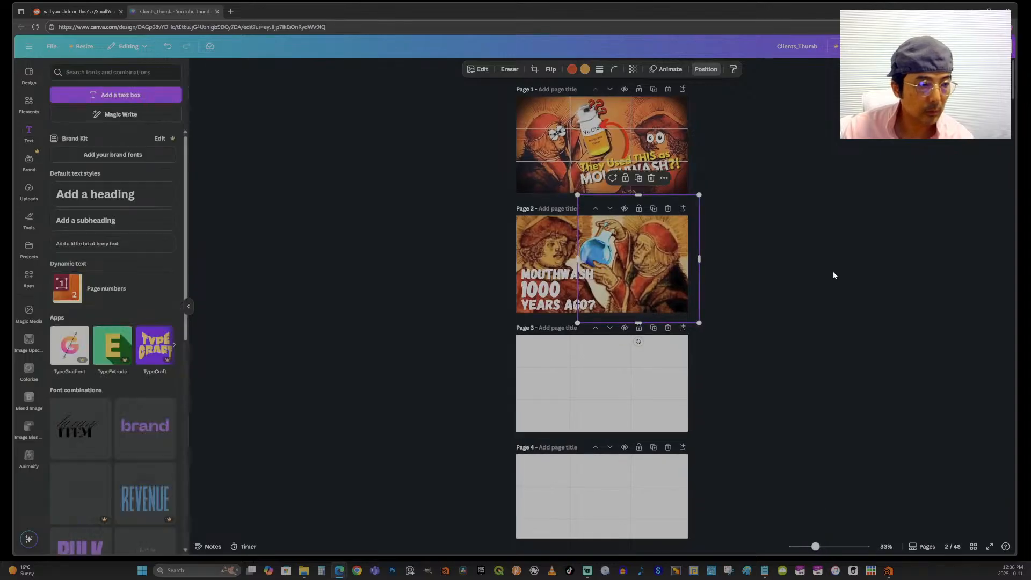
left_click(529, 290)
left_click(570, 308)
left_click(554, 293)
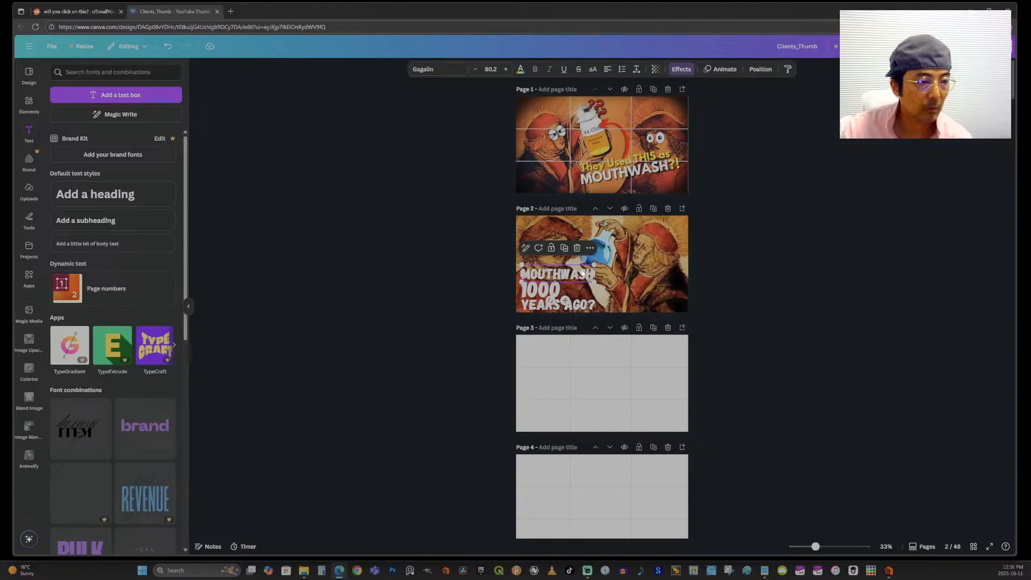
left_click(780, 298)
mouse_move(813, 548)
left_mouse_down()
mouse_move(796, 548)
mouse_move(821, 547)
left_mouse_up()
scroll(838, 290, "up", 1)
scroll(843, 347, "up", 5)
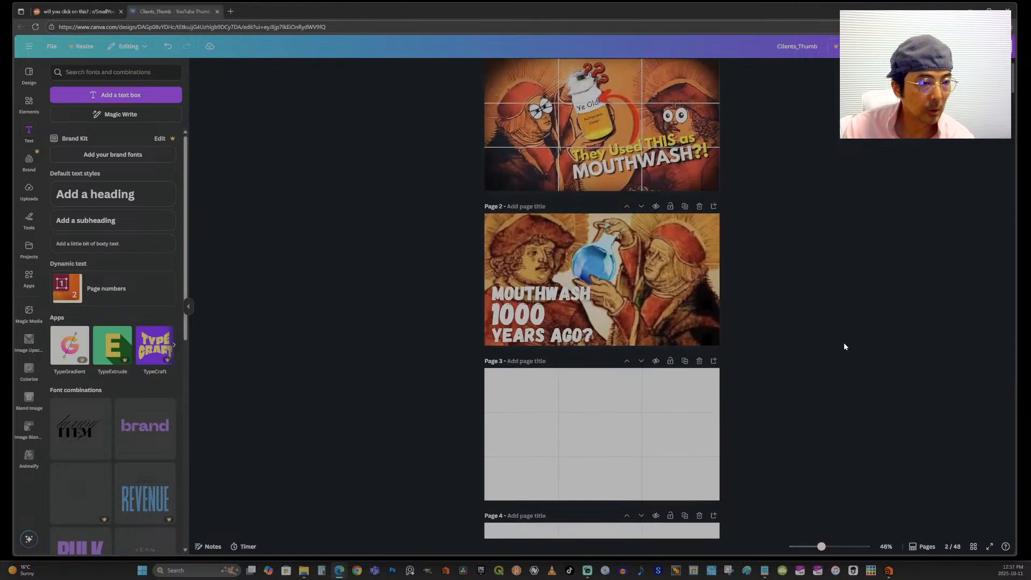
Step: Group the right figure on page 2 with the blue flask and the hands cutout
left_click(692, 322)
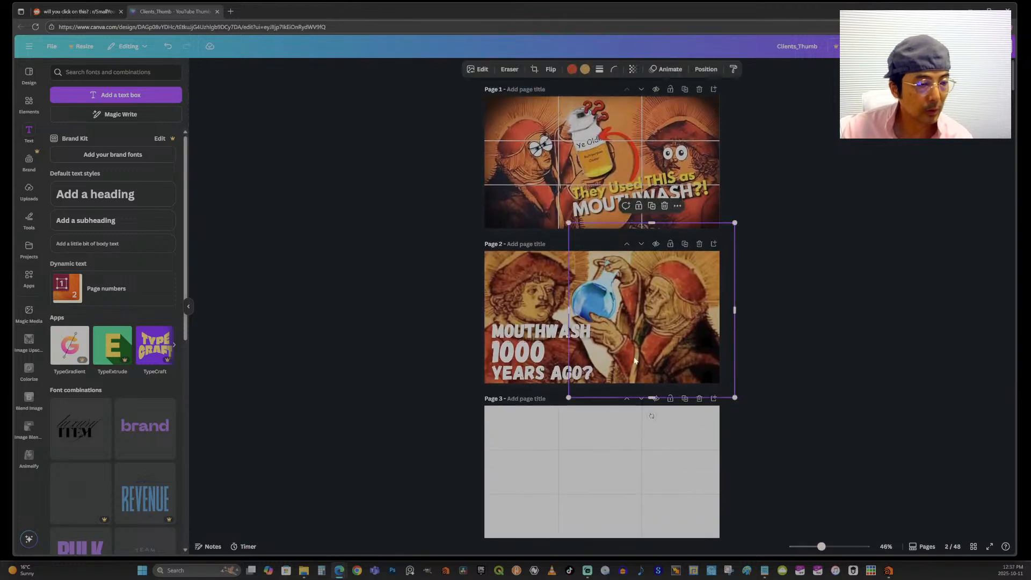
left_click(705, 69)
left_click(141, 221, "shift")
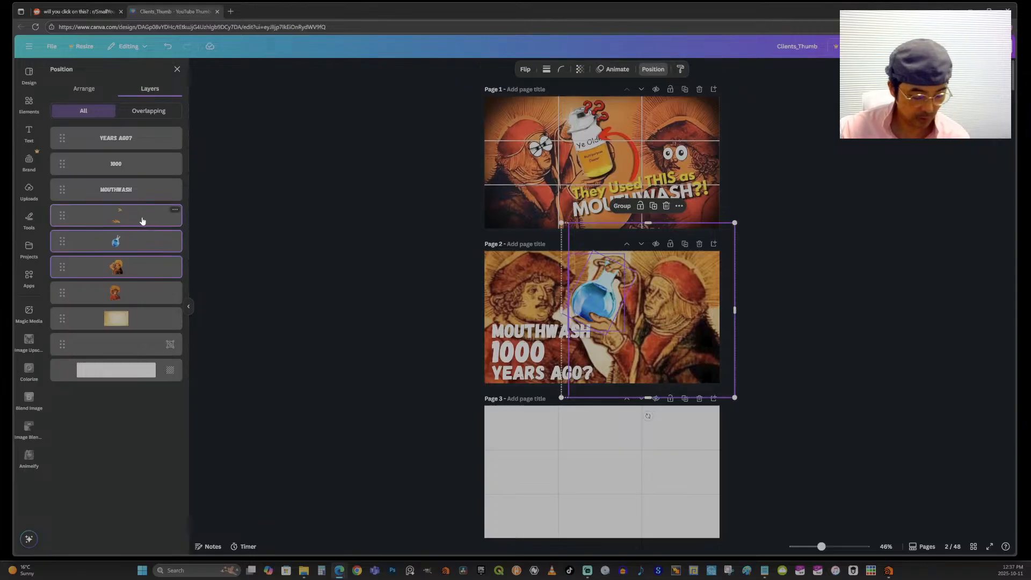
key("ctrl+g")
Step: Nudge the grouped figure, flask and hands to the right, away from the left figure
left_click_drag(734, 313, 734, 316)
key("Right")
key("Right")
key("Right")
key("Right")
key("Right")
key("Right")
key("Right")
key("Right")
key("Right")
key("Right")
key("Right")
key("Right")
key("Right")
key("Right")
key("Right")
key("Right")
key("Right")
key("Right")
key("Right")
key("Right")
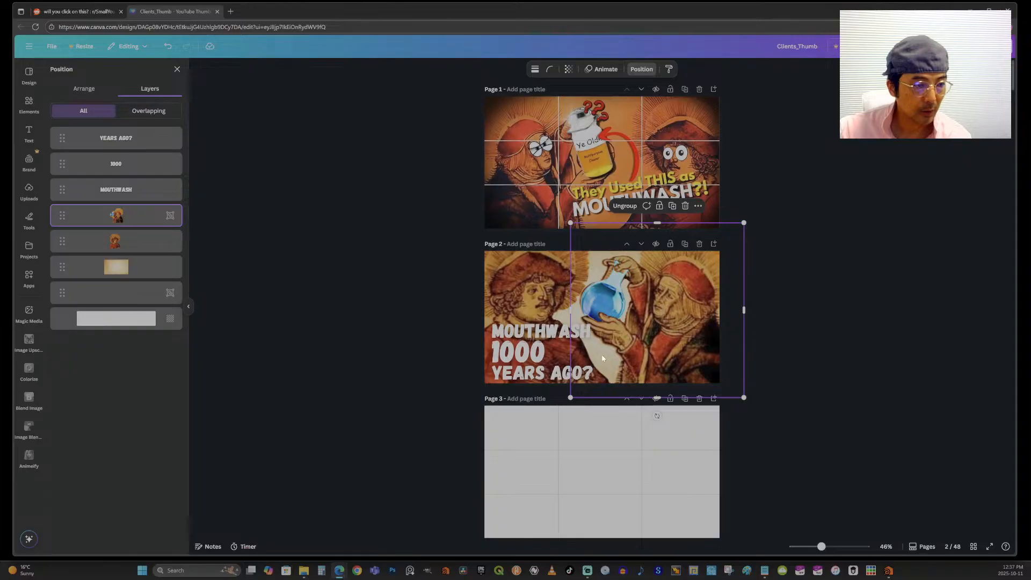
key("Right")
key("Right")
key("Right")
key("Right")
key("Right")
key("Right")
key("Right")
key("Right")
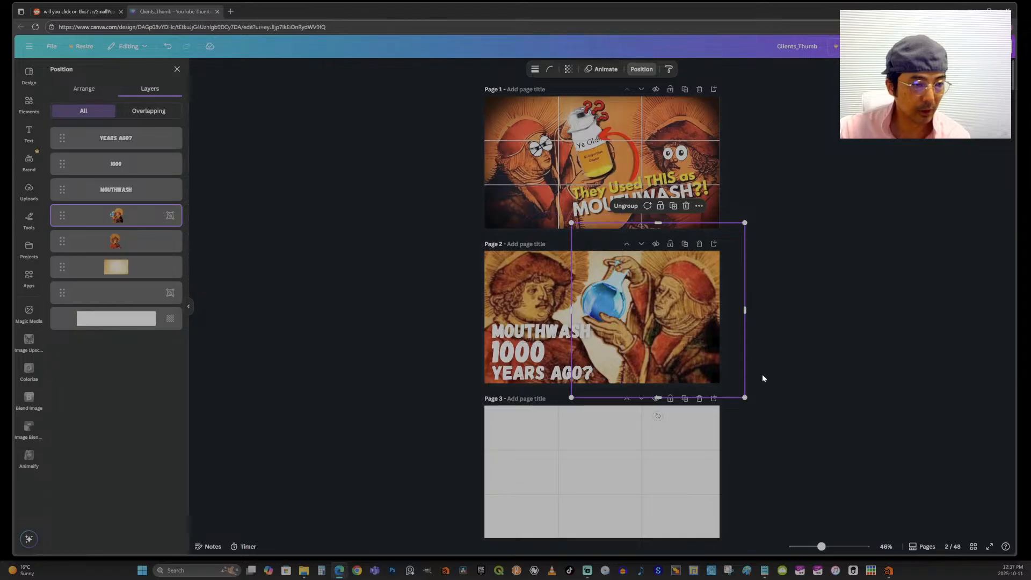
key("Escape")
Step: Check how the page 1 and page 2 thumbnails read at 10% zoom
left_click_drag(821, 550, 787, 544)
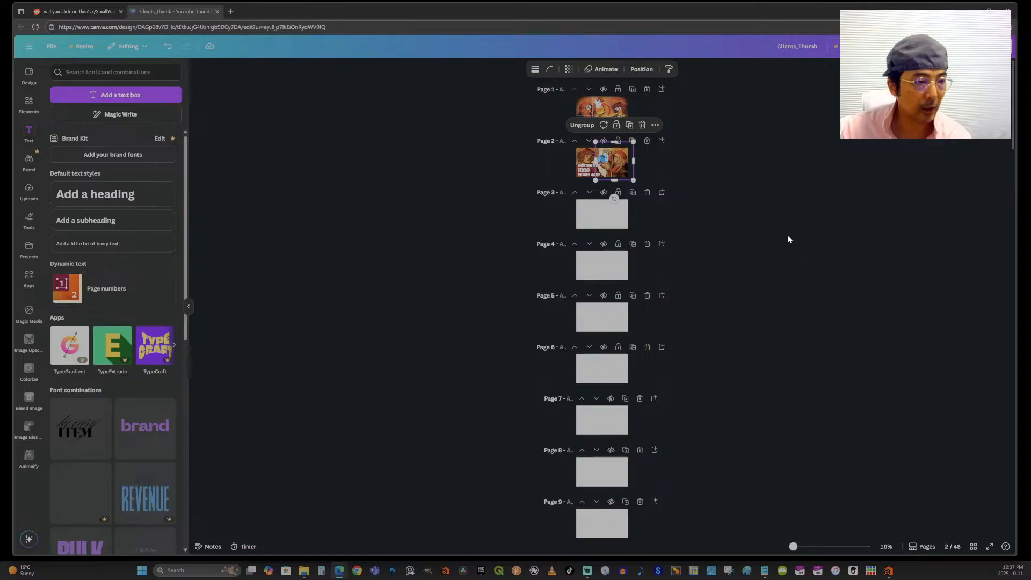
left_click(753, 205)
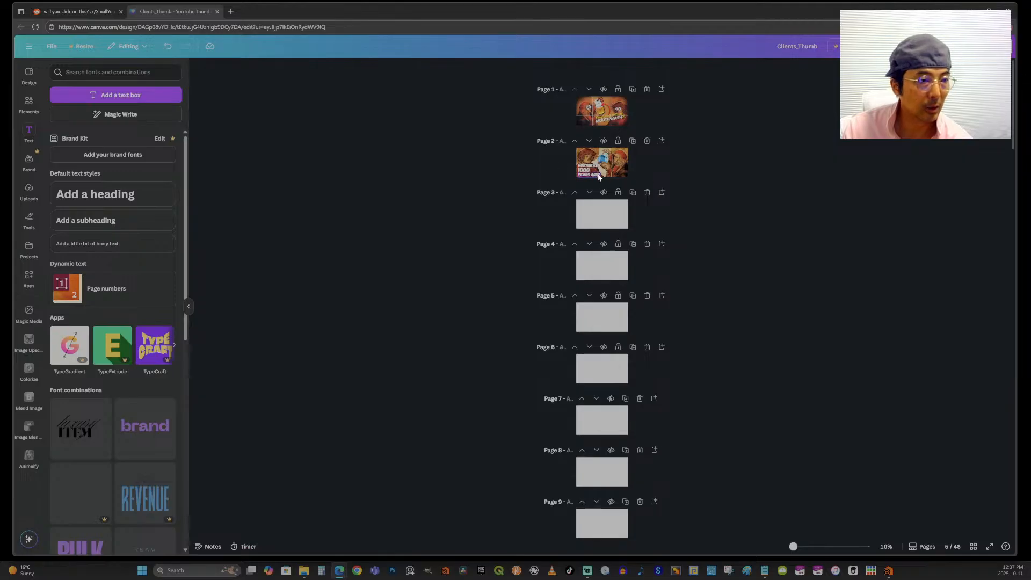
left_click_drag(793, 546, 820, 546)
scroll(833, 430, "up", 10)
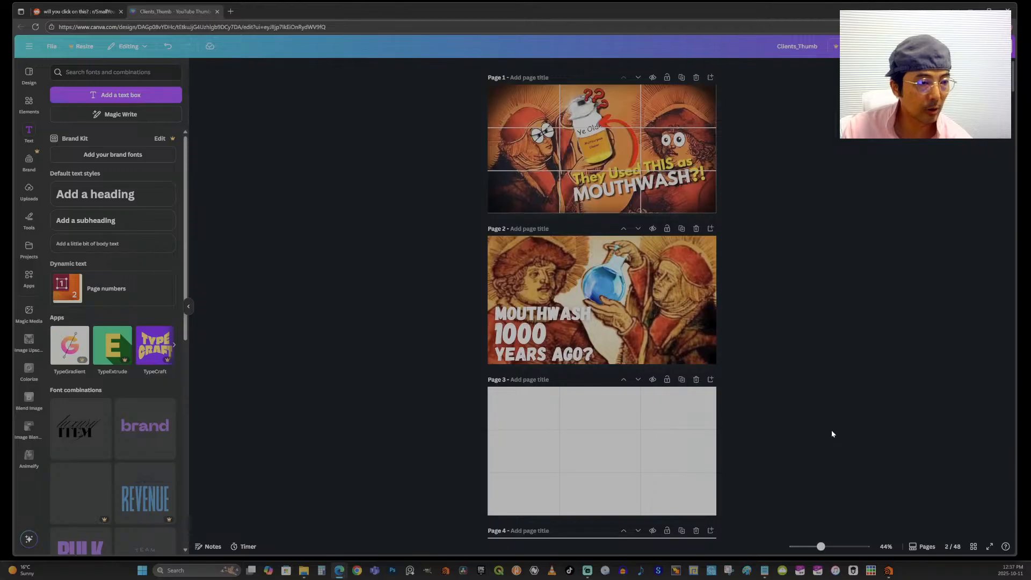
Step: Apply a black Outline effect with thickness 129 to the "1000" text and fine-tune its position in the headline
left_click(539, 354)
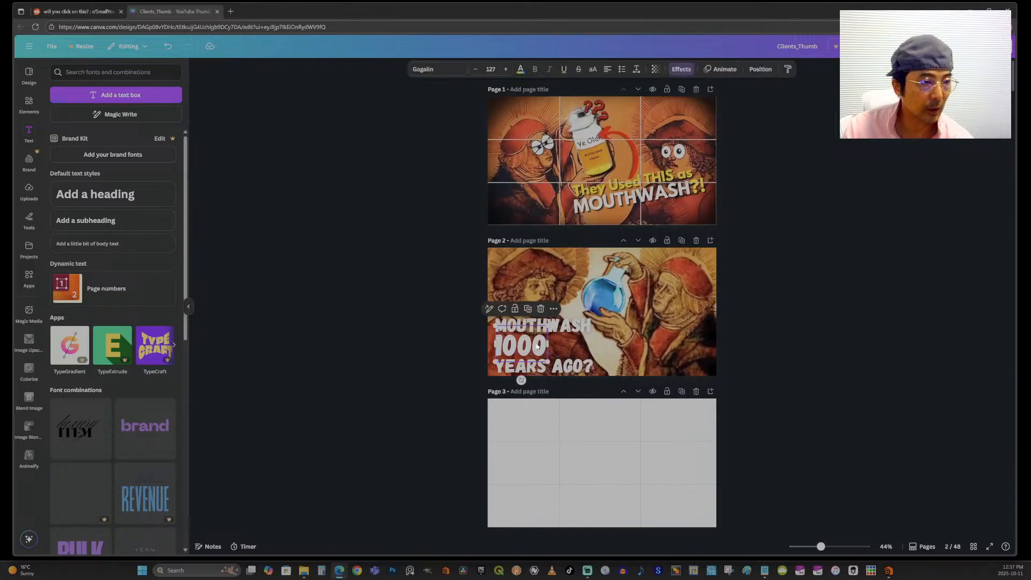
left_click(681, 69)
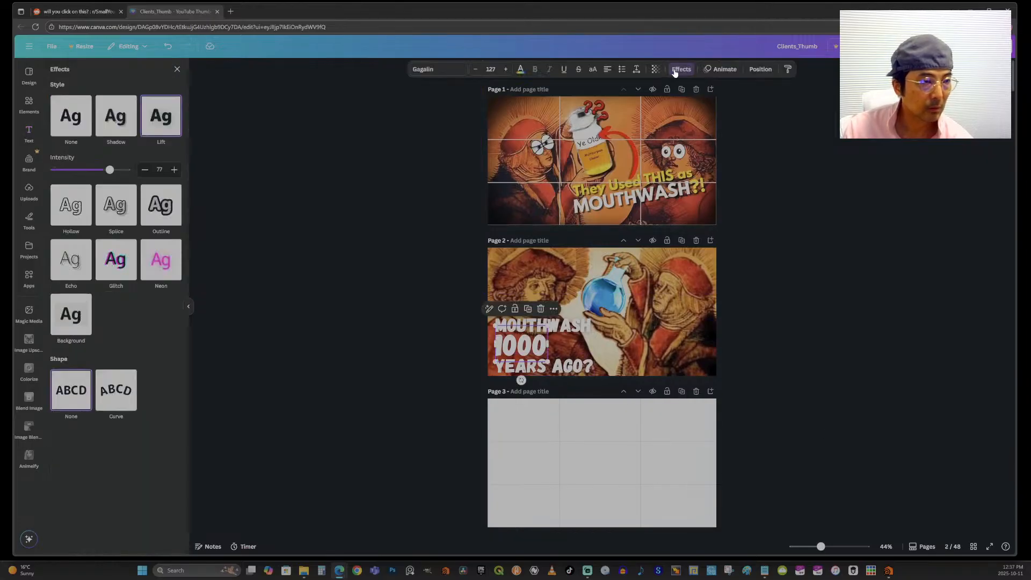
left_click(162, 204)
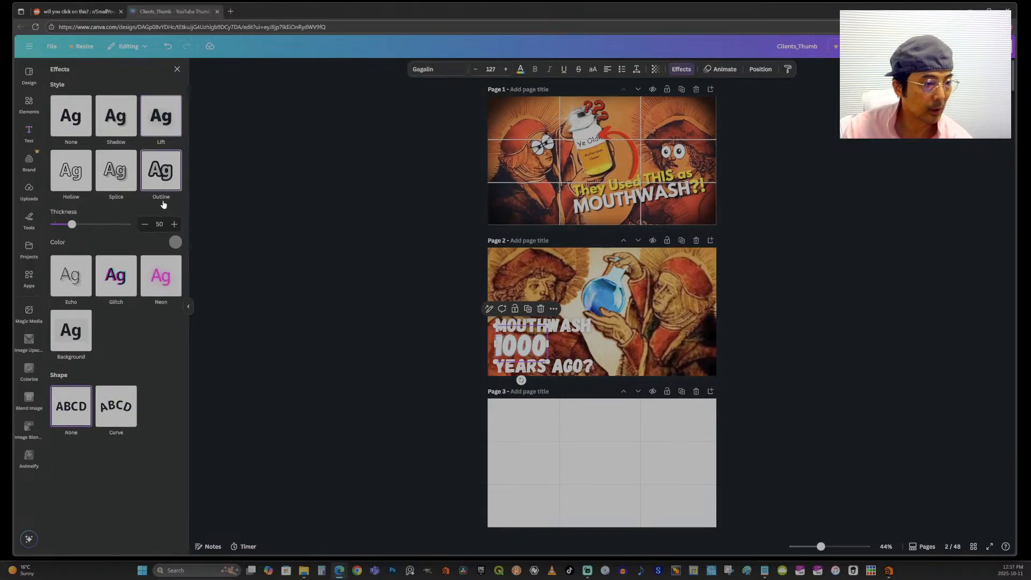
left_click(175, 242)
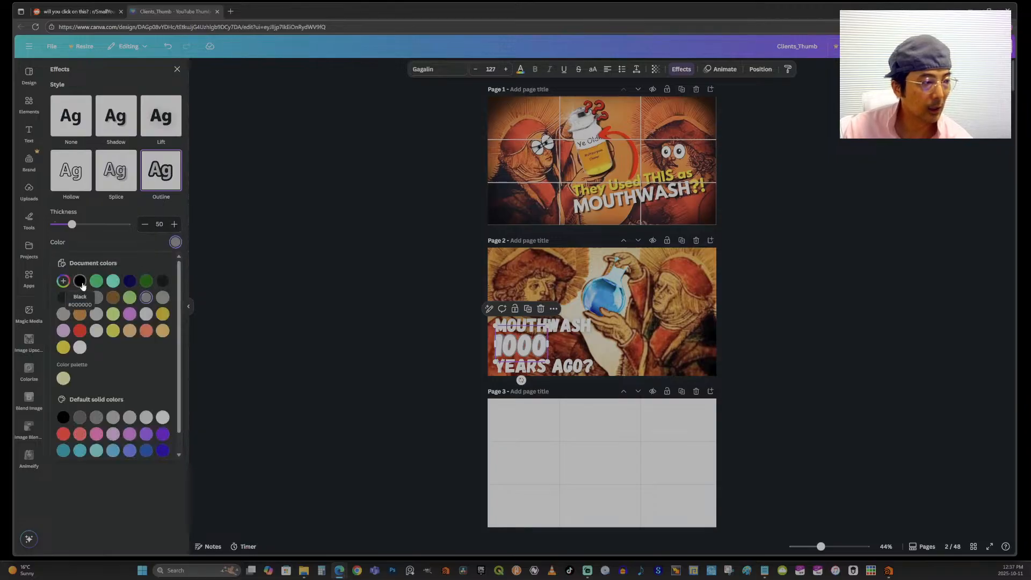
left_click(72, 224)
left_click_drag(72, 224, 102, 230)
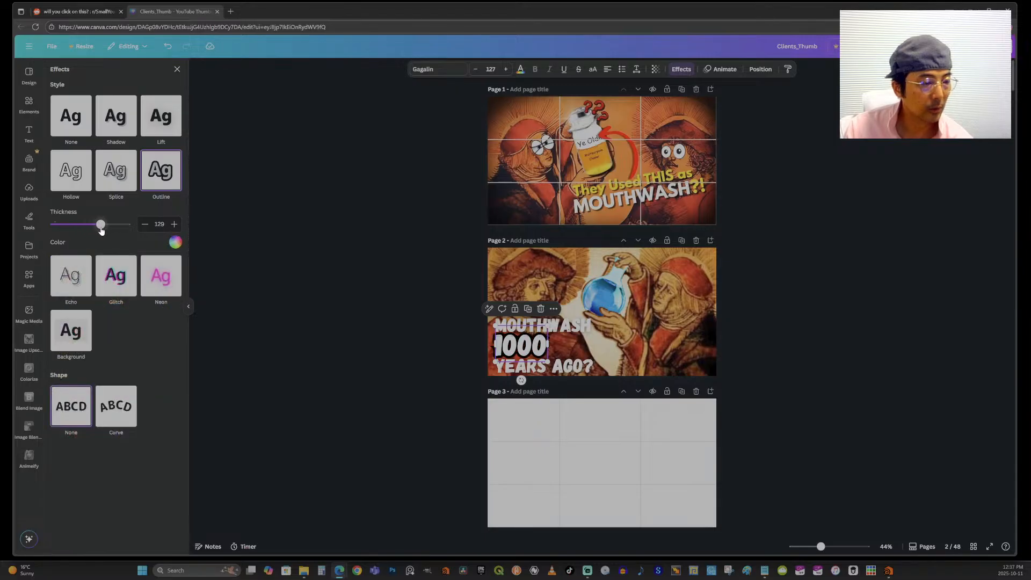
left_click(291, 270)
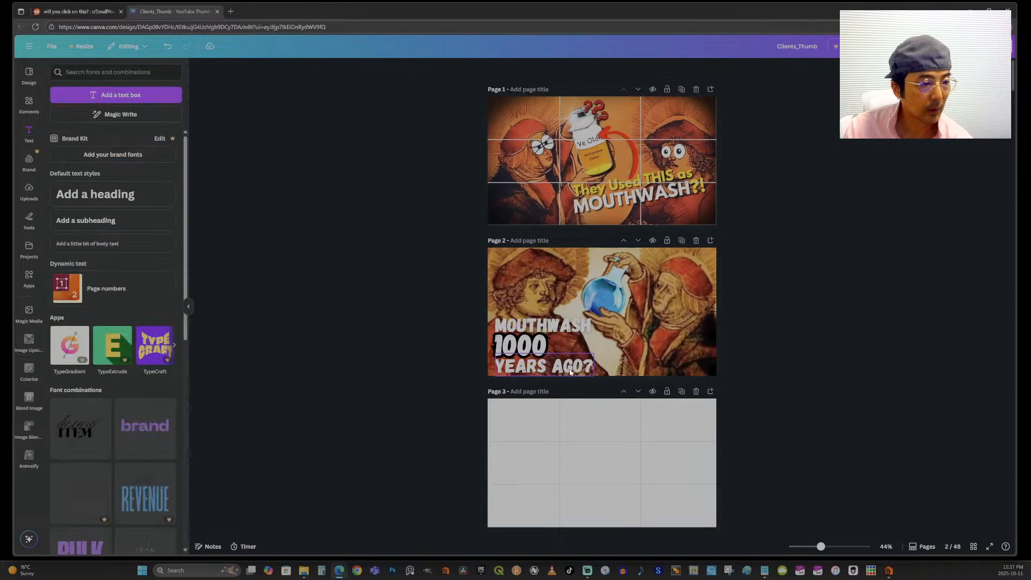
left_click(546, 348)
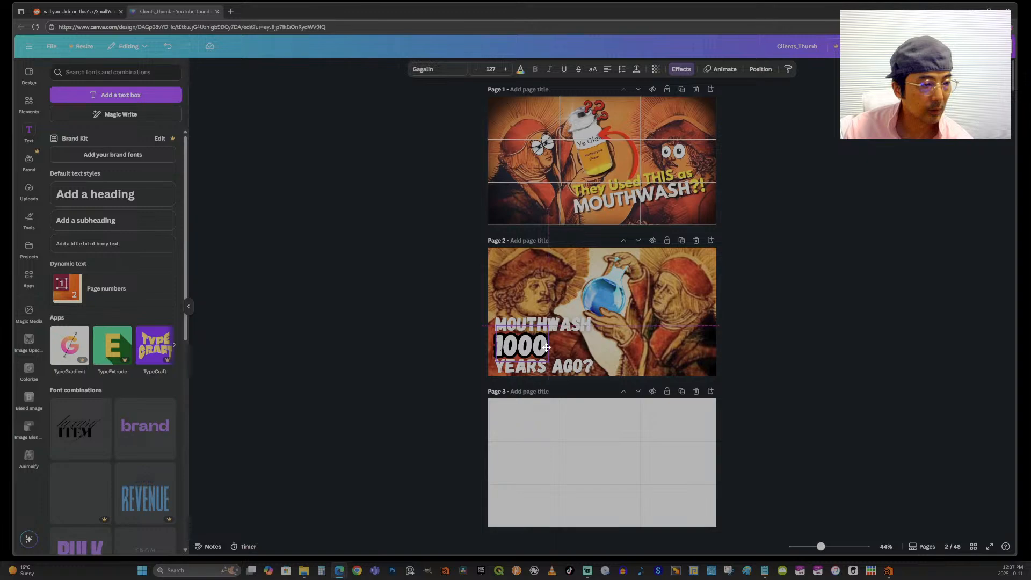
left_click(749, 338)
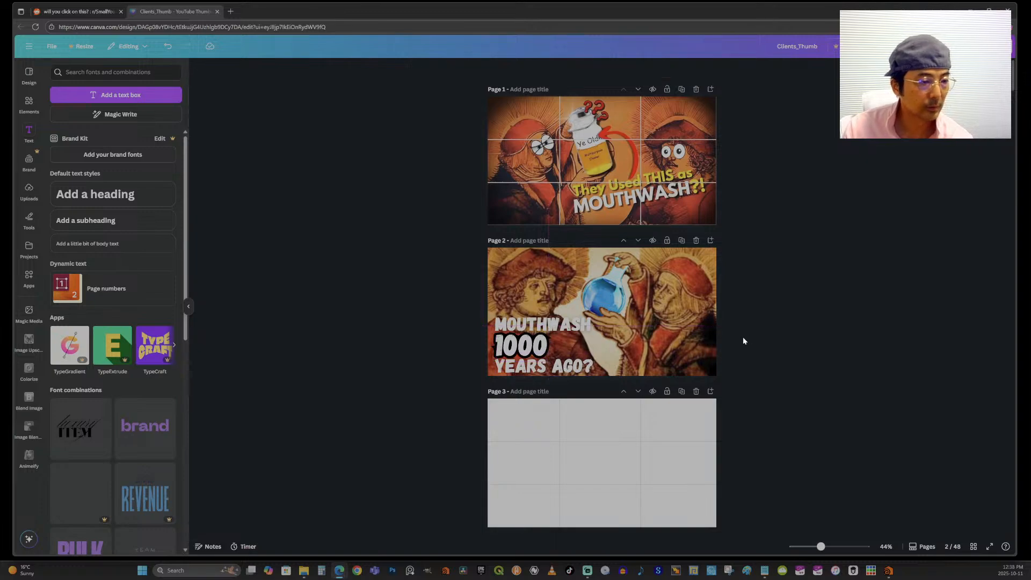
Step: Check how the page 1 and page 2 thumbnails compare at 10% zoom
left_click_drag(822, 547, 793, 546)
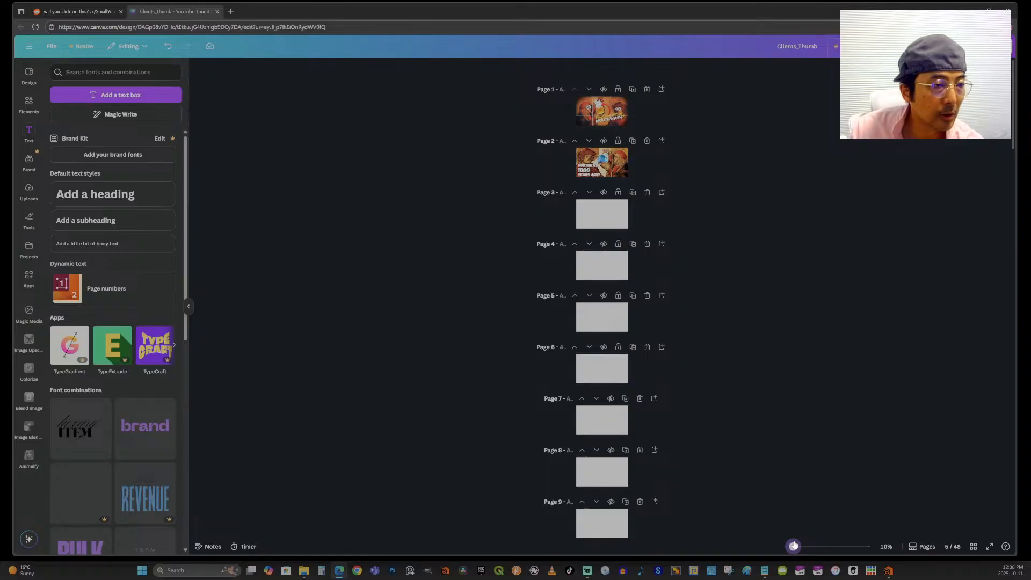
left_click_drag(793, 546, 815, 546)
scroll(817, 386, "up", 5)
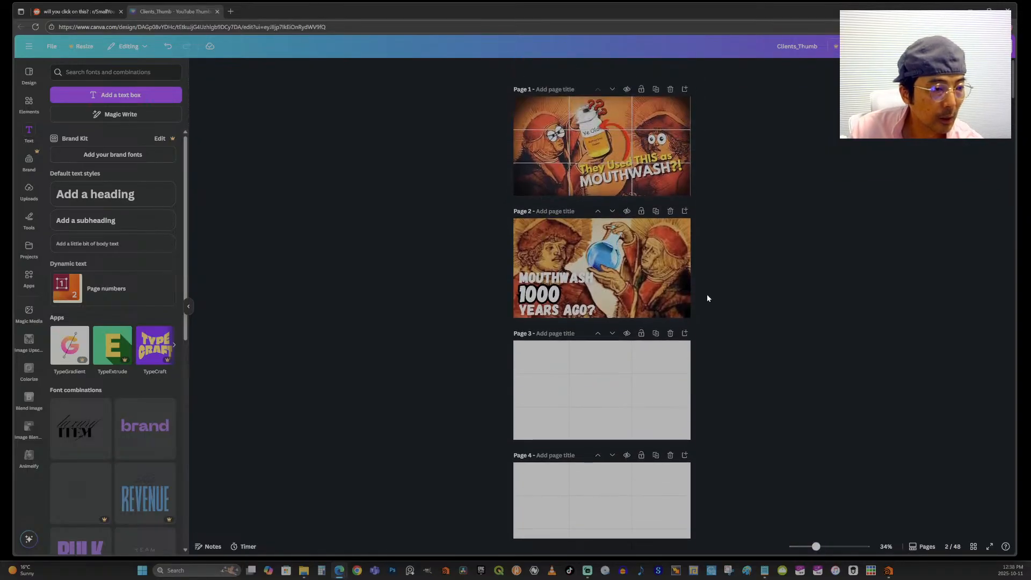
Step: Raise the Lift effect intensity to 100 on the "MOUTHWASH" and "YEARS AGO?" texts on page 2
left_click(585, 279)
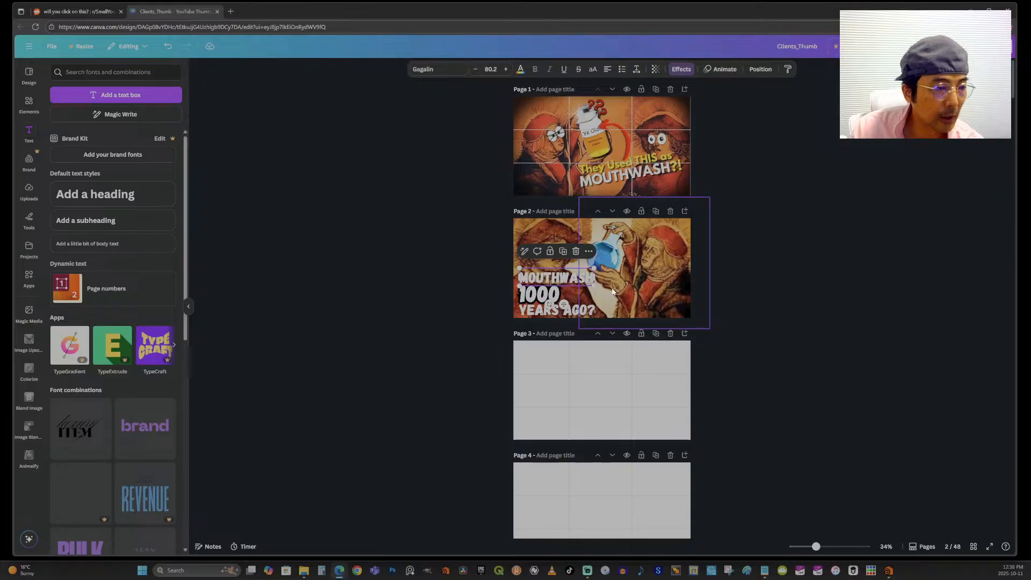
left_click(680, 68)
left_click_drag(110, 170, 214, 180)
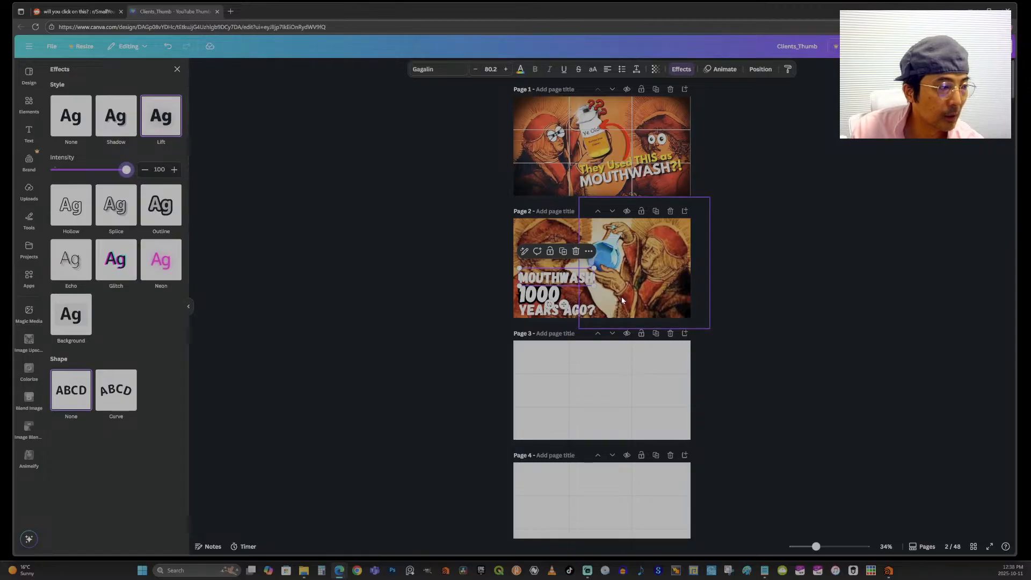
key("ctrl+z")
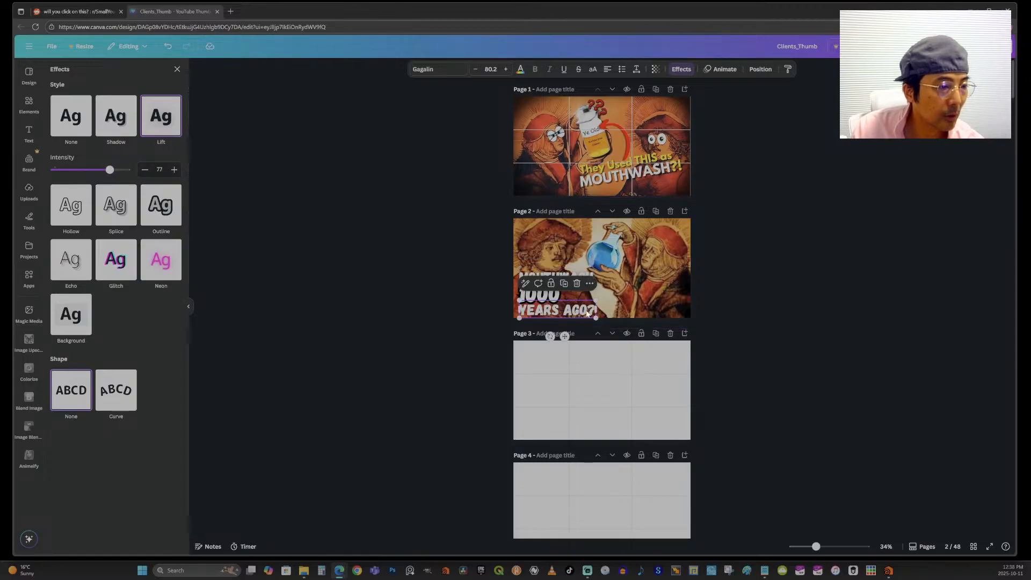
left_click(171, 169)
left_click(829, 250)
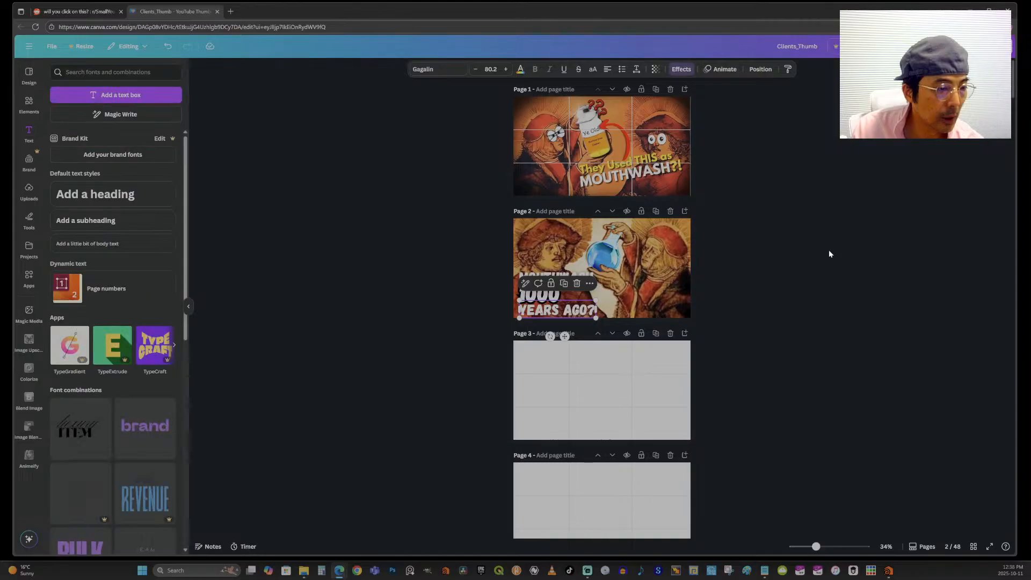
Step: Check the legibility of the page 2 headline at 10% zoom
left_click_drag(816, 546, 781, 547)
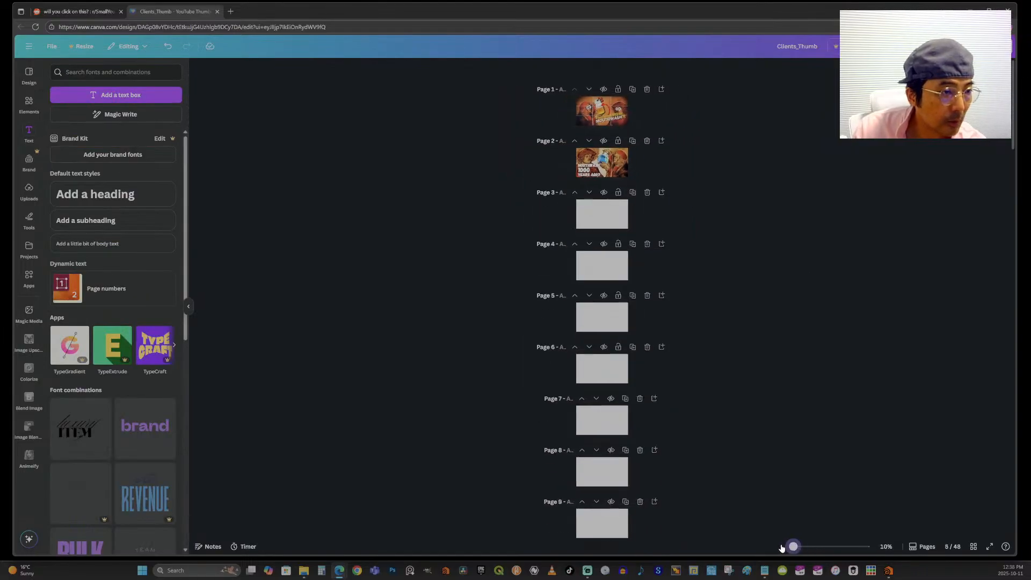
left_click_drag(781, 547, 814, 547)
scroll(803, 357, "up", 5)
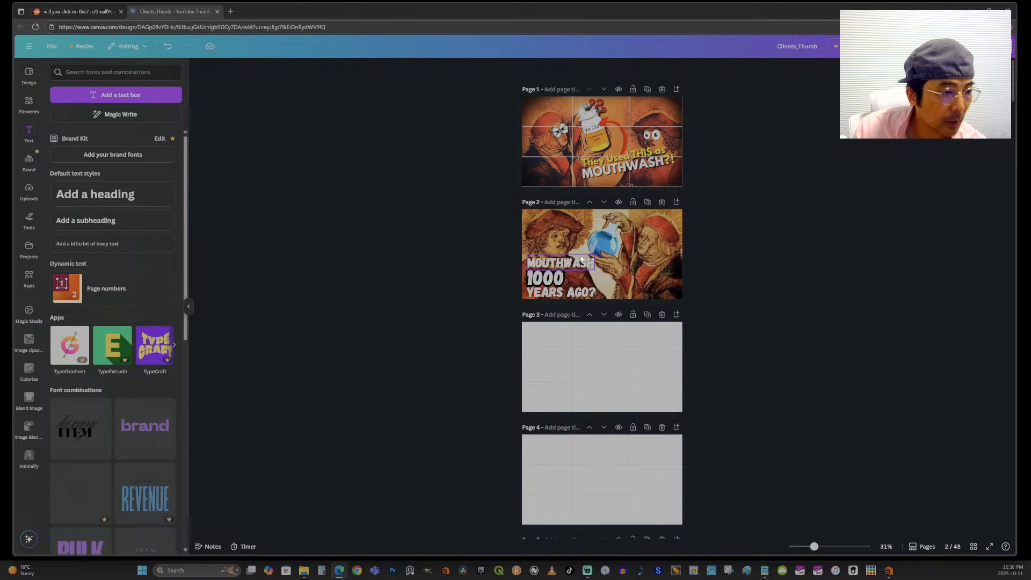
Step: Apply a black Outline effect with thickness 187 to the "MOUTHWASH" text on page 2
left_click(560, 263)
left_click(681, 69)
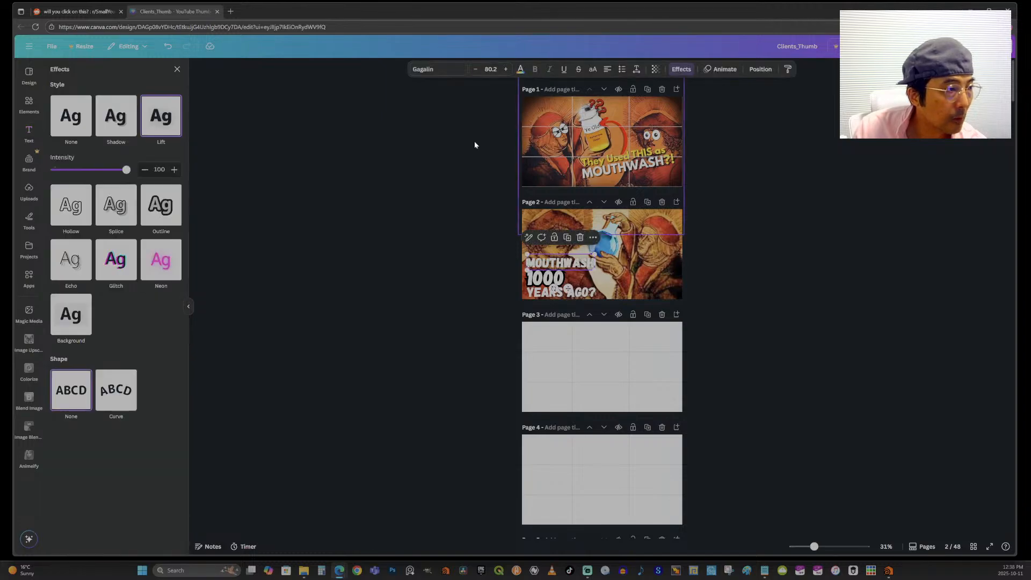
left_click(175, 221)
left_click(172, 243)
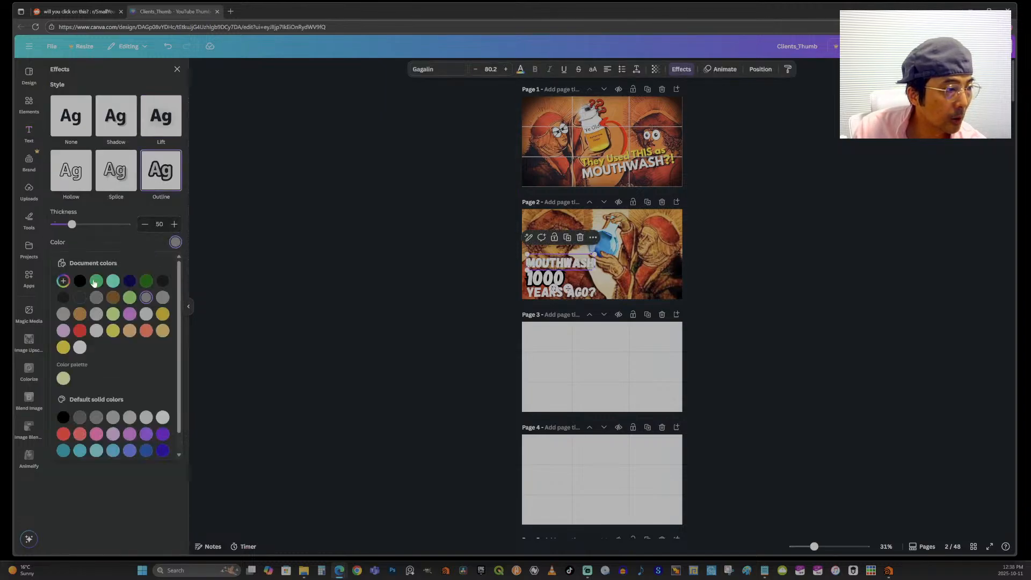
left_click_drag(72, 224, 122, 232)
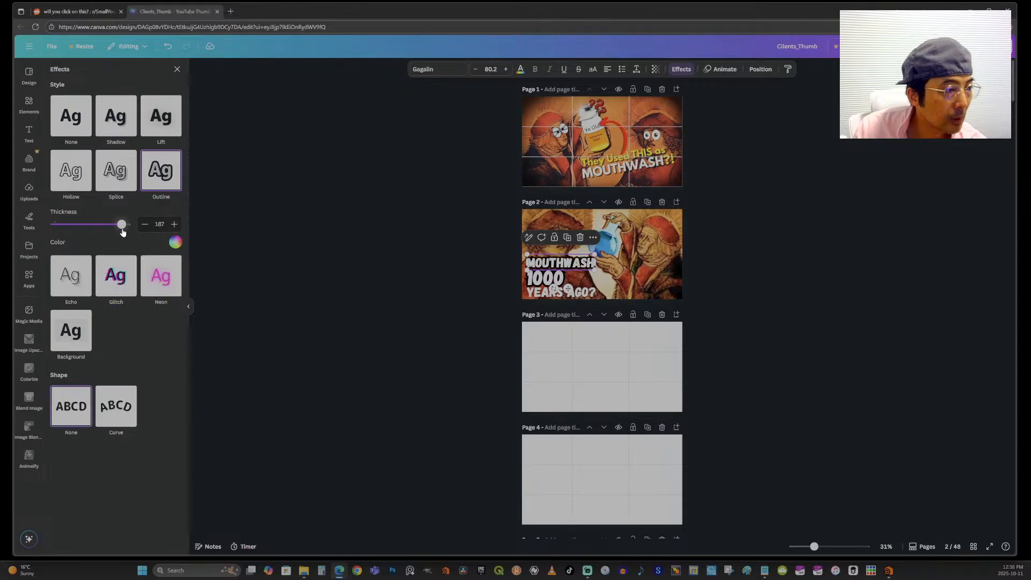
Step: Apply a black Outline effect with thickness 186 to the "YEARS AGO?" text
left_click(532, 283)
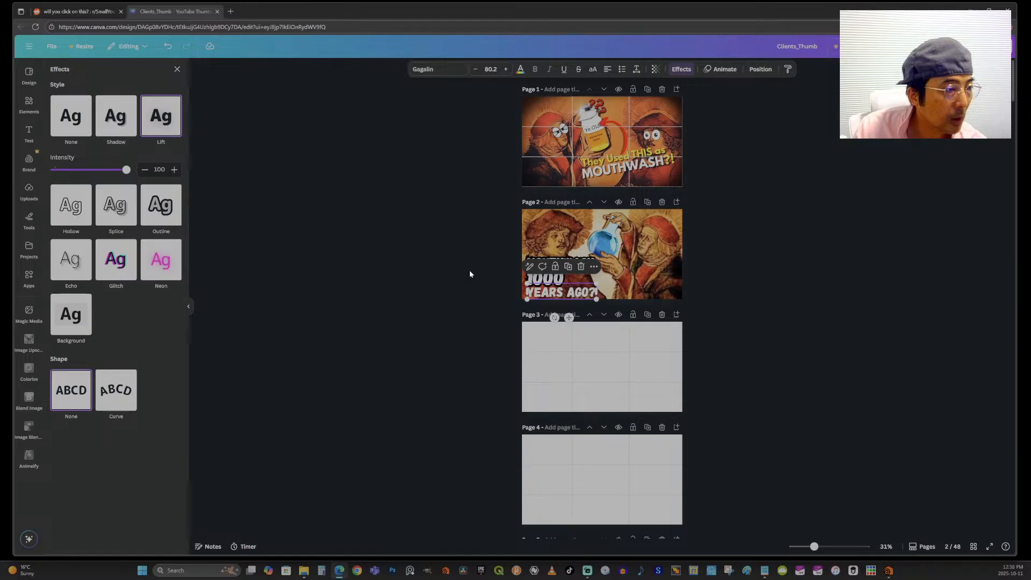
left_click(169, 211)
left_click(176, 242)
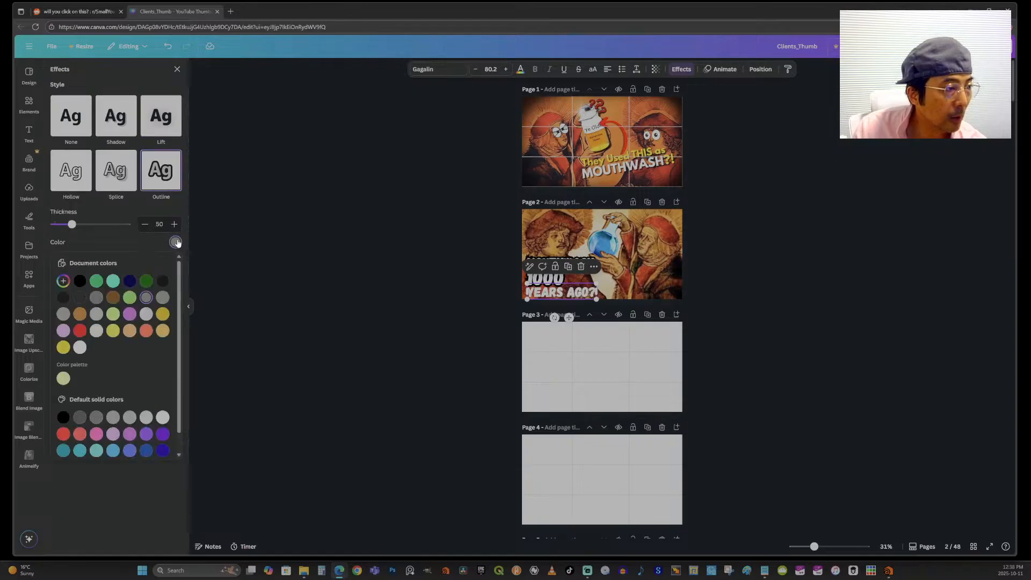
left_click(79, 280)
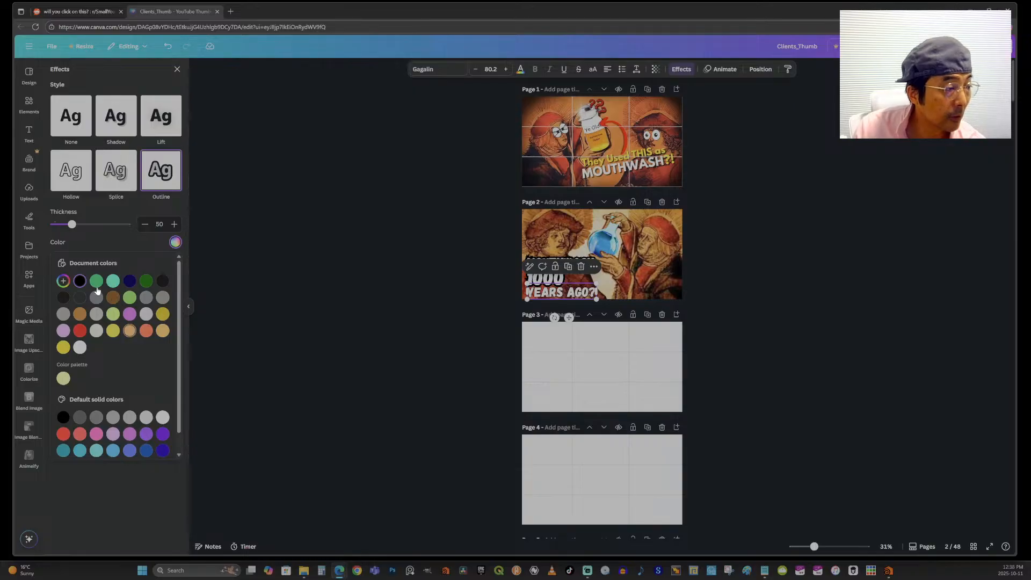
left_click_drag(76, 229, 123, 231)
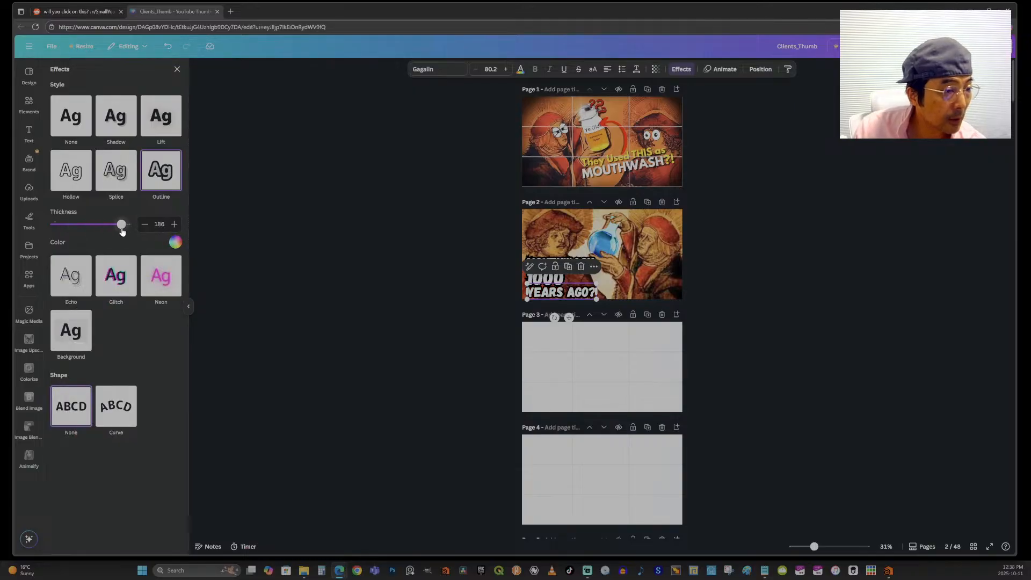
Step: Change the "YEARS AGO?" outline to a custom dark brown, #370F00
left_click(175, 242)
left_click(63, 281)
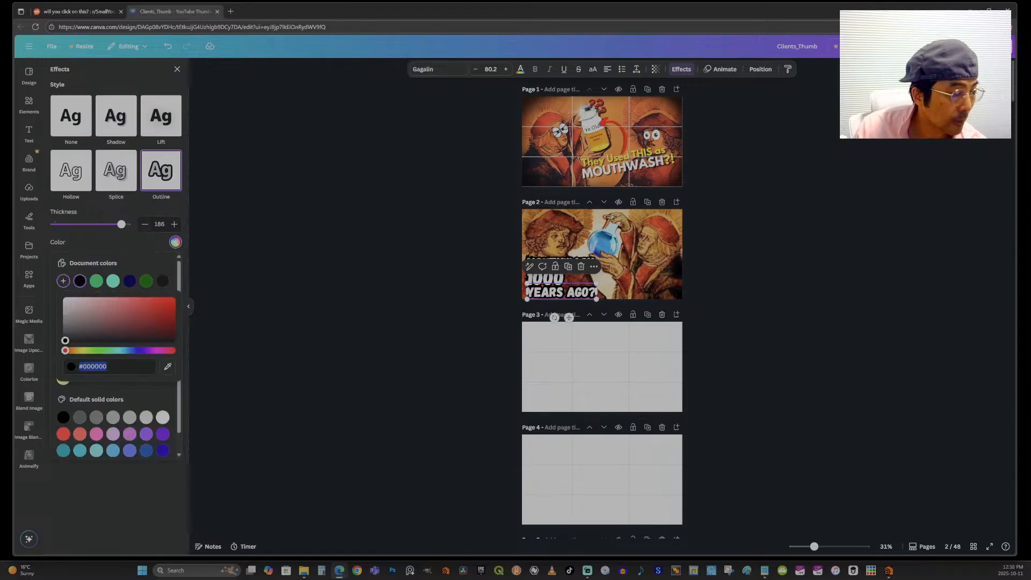
left_click_drag(65, 340, 179, 331)
left_click_drag(66, 350, 70, 352)
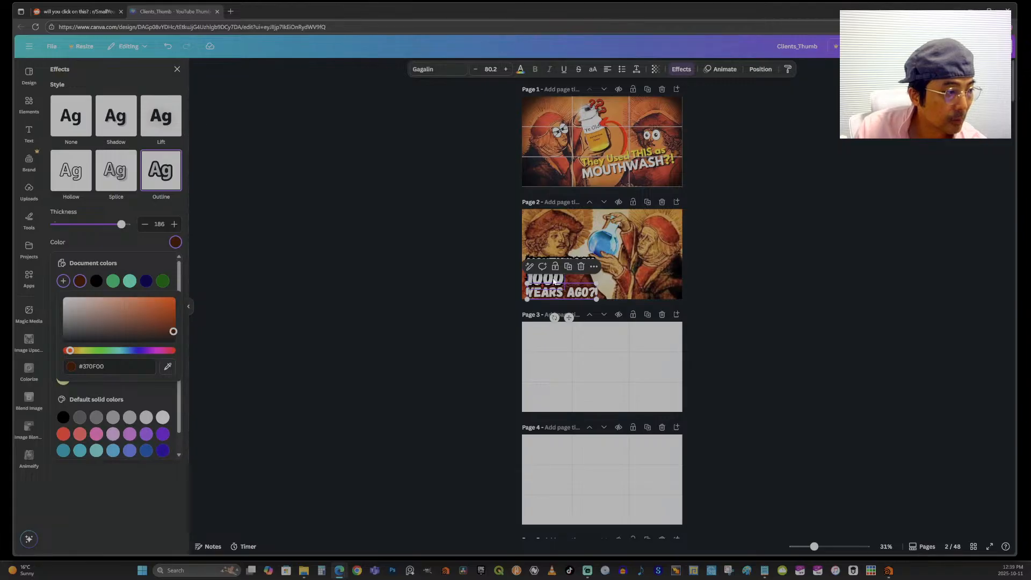
Step: Recolor the outlines of the "1000" and "MOUTHWASH" texts with the same dark brown document color
left_click(553, 281)
left_click(175, 242)
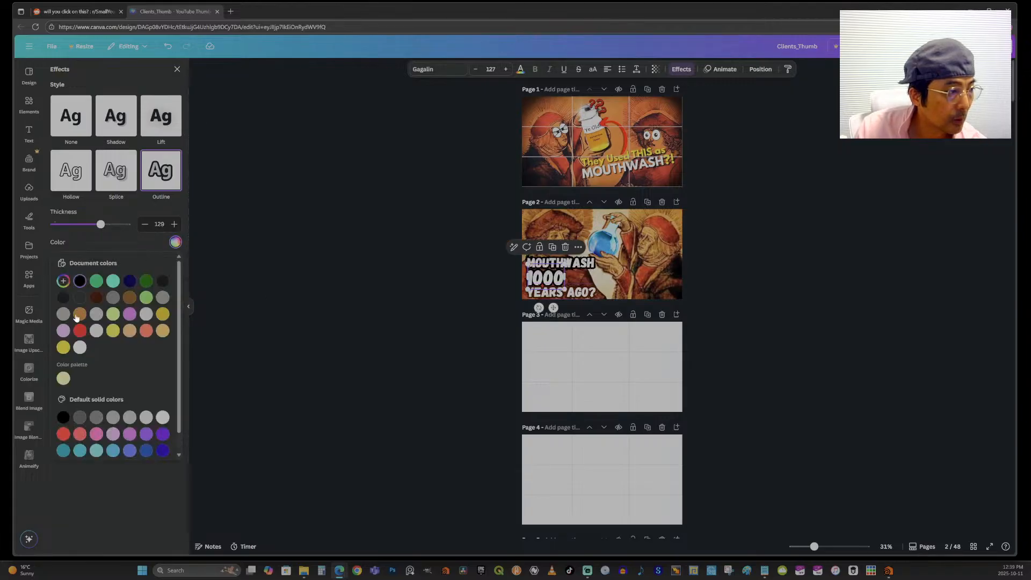
left_click(96, 298)
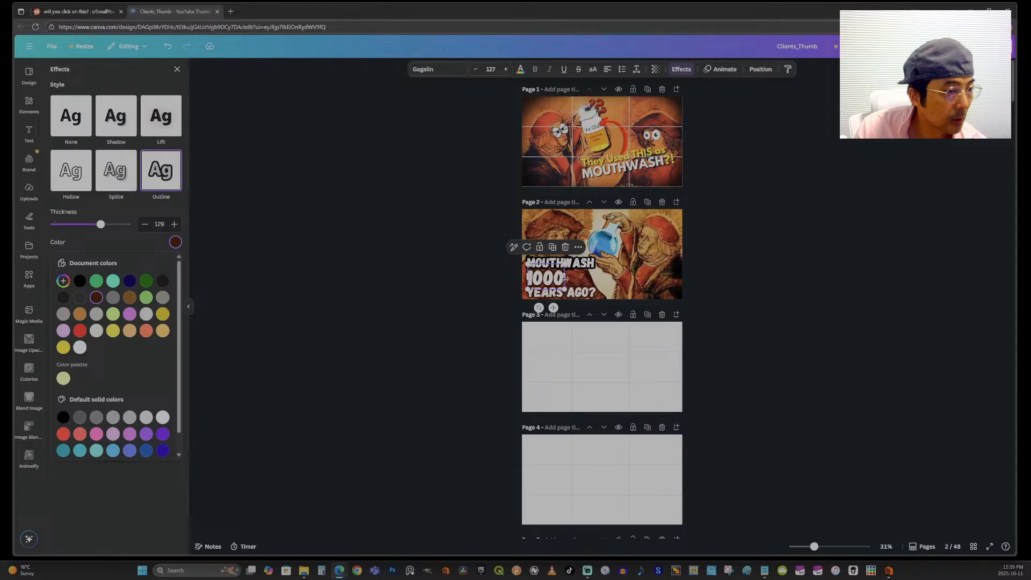
left_click(580, 263)
left_click(175, 242)
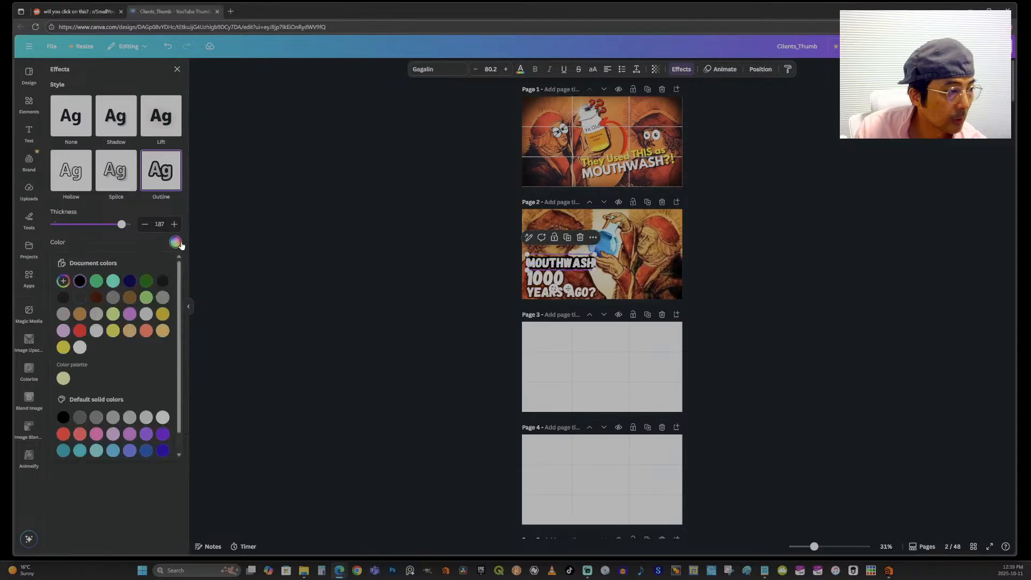
left_click(97, 298)
left_click(364, 298)
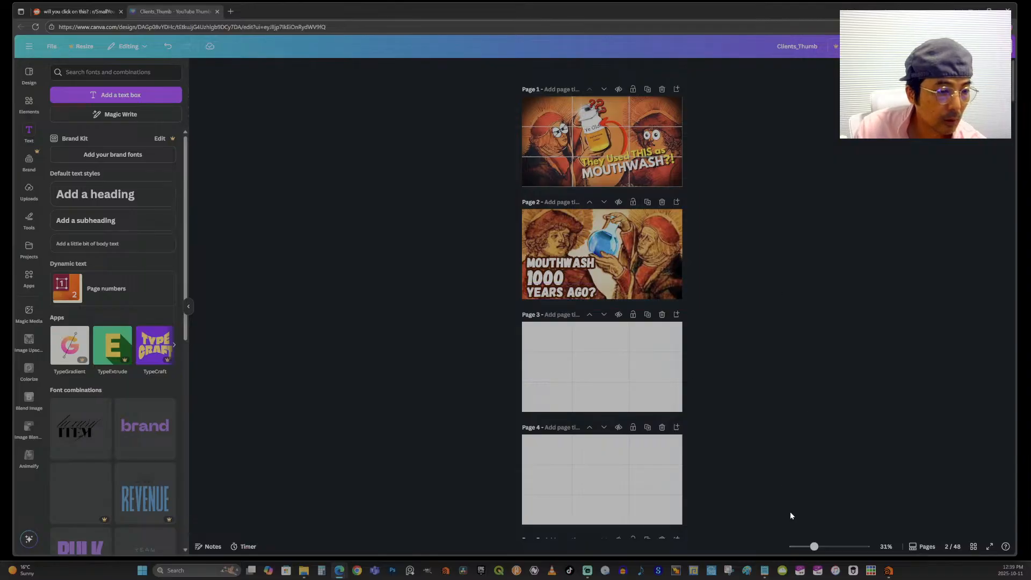
Step: Review the outlined page 2 headline at 10% zoom and close up at 113%
left_click_drag(814, 546, 778, 552)
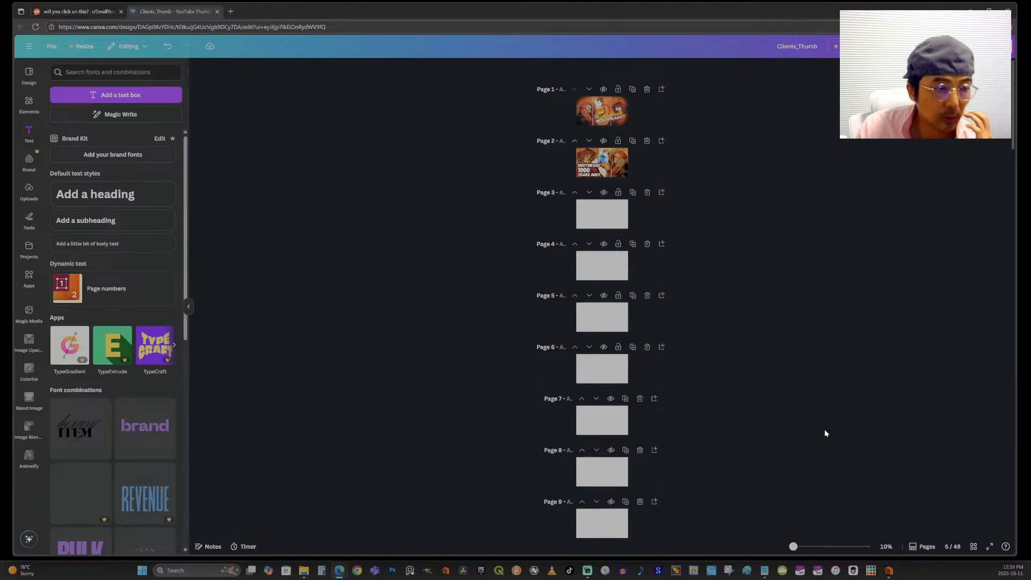
left_click_drag(792, 546, 837, 546)
scroll(864, 357, "up", 15)
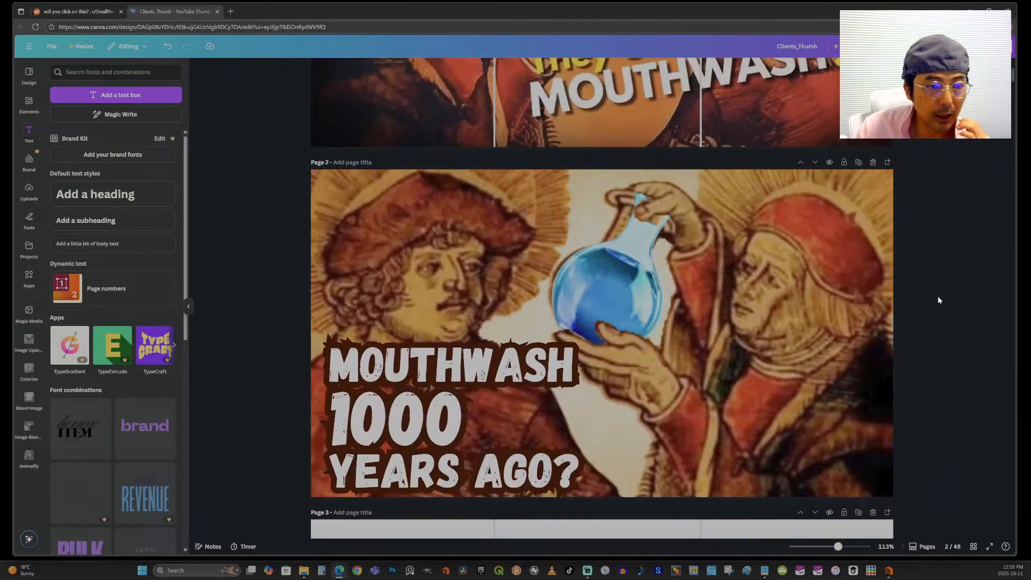
Step: Move the grid line group on page 1 behind the thumbnail image in the layer order
scroll(916, 364, "up", 5)
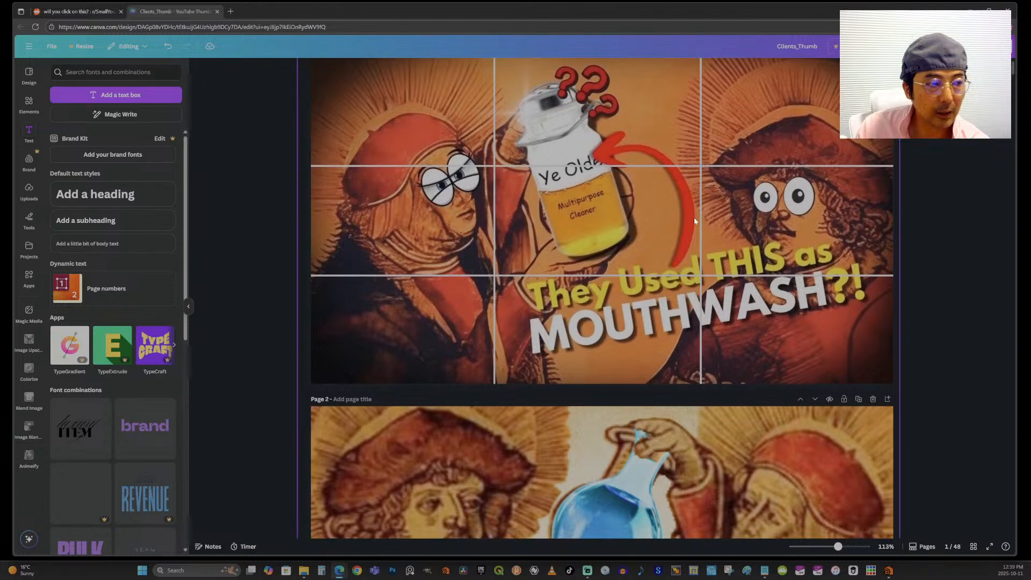
left_click(703, 247)
left_click(673, 69)
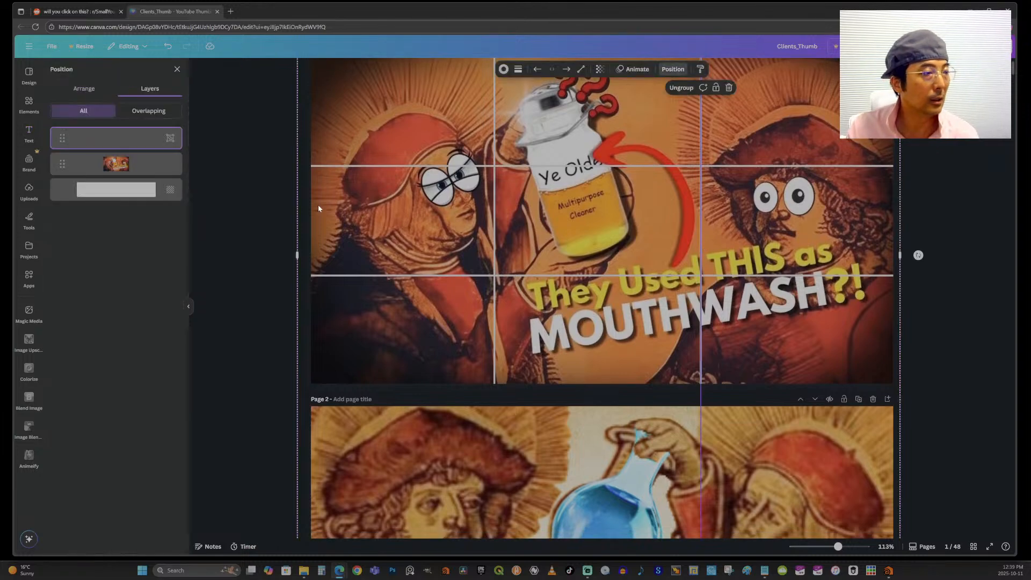
left_click_drag(134, 148, 132, 172)
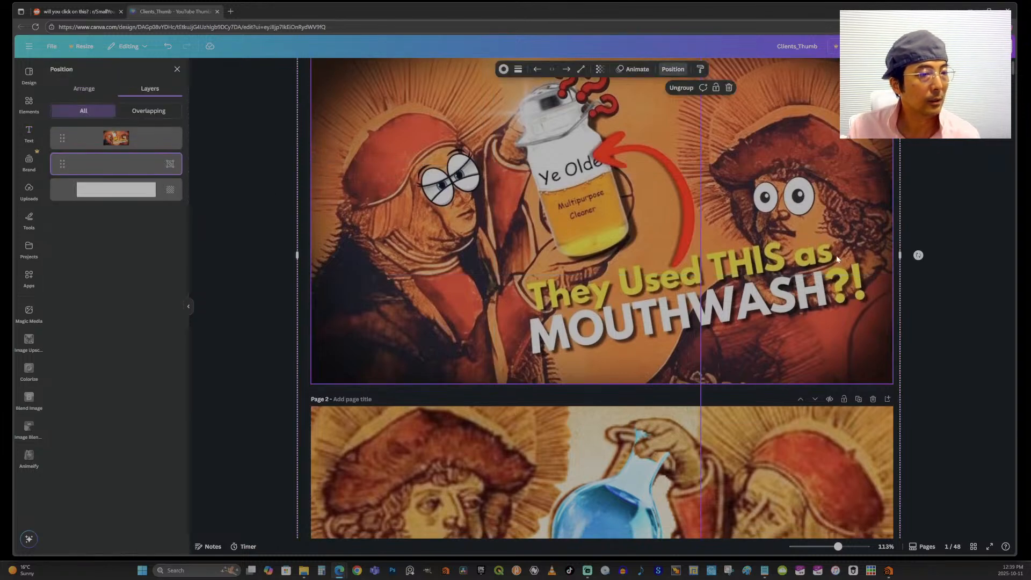
left_click(931, 189)
Step: Compare the page 1 and page 2 thumbnails together at 76% zoom
scroll(962, 279, "down", 5)
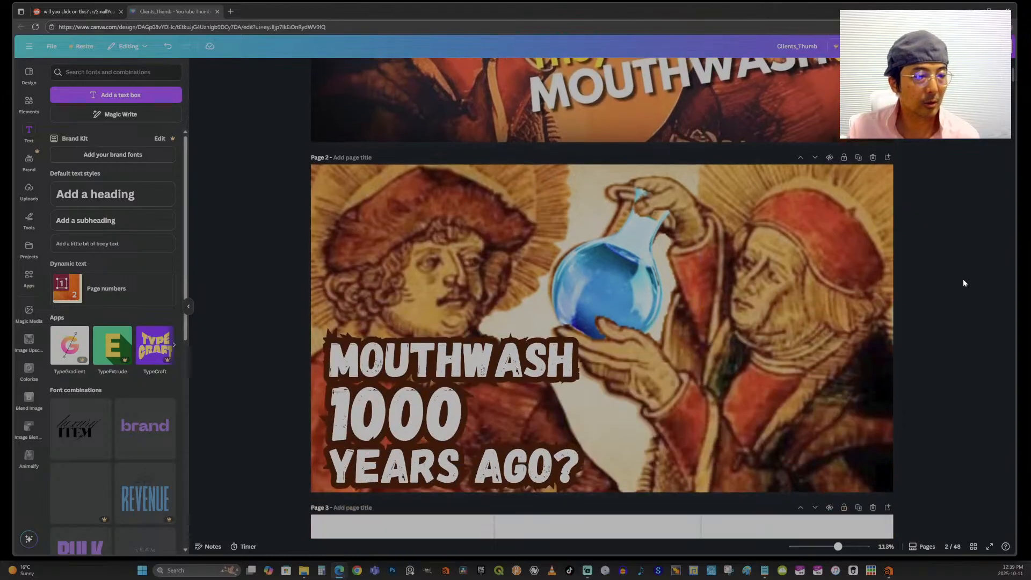
mouse_move(838, 546)
left_mouse_down()
mouse_move(815, 546)
mouse_move(830, 546)
left_mouse_up()
scroll(894, 275, "up", 3)
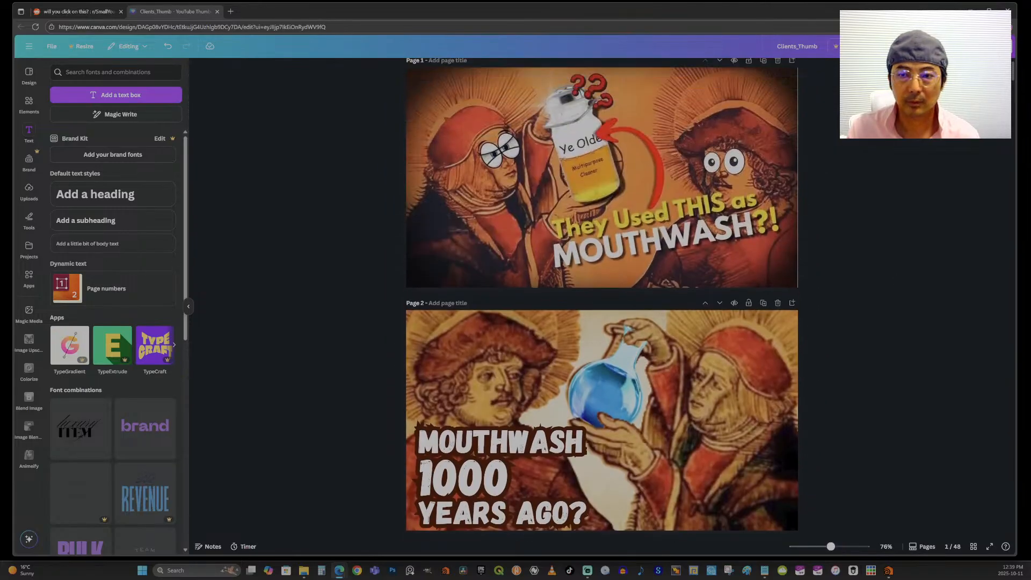